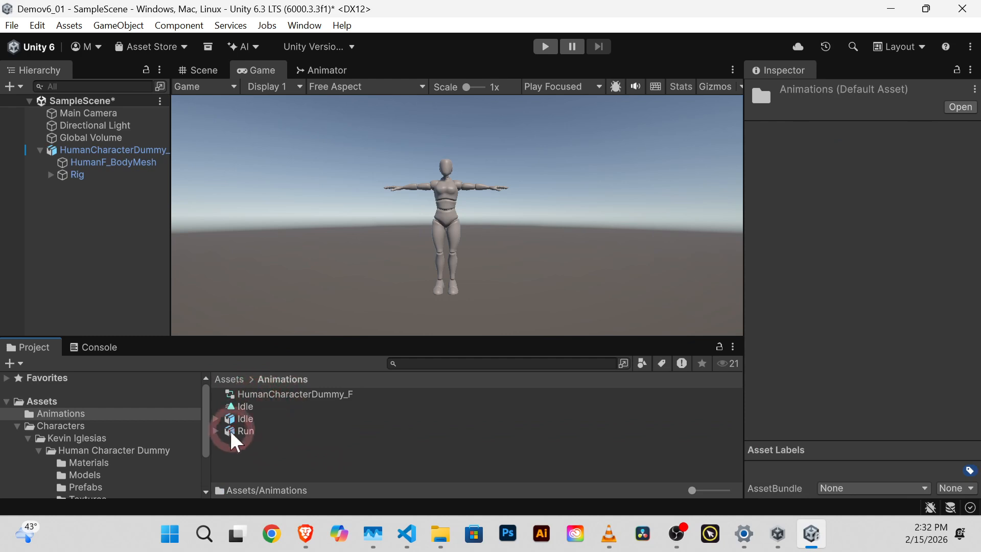
Step: Change the Run model's rig animation type to Humanoid in its import settings
click(241, 434)
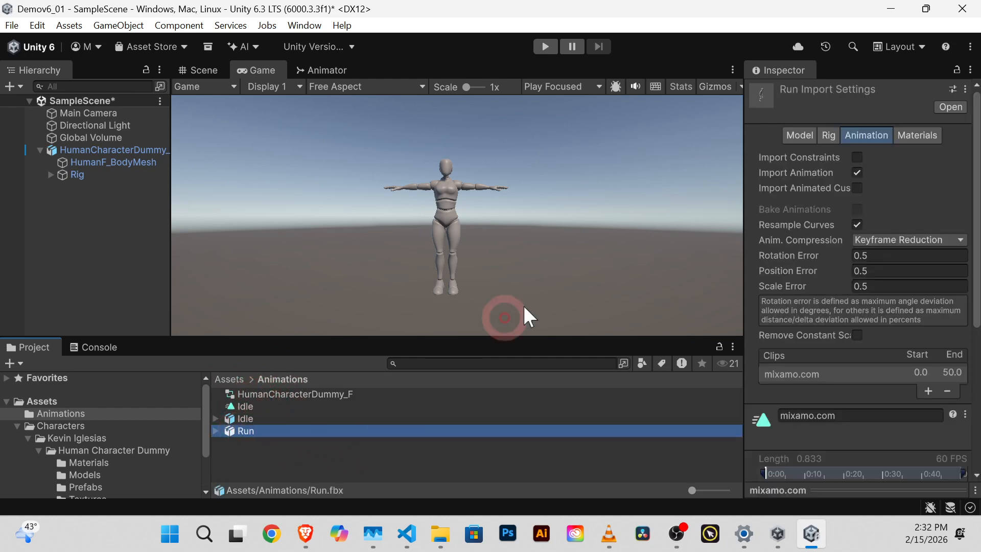
click(832, 136)
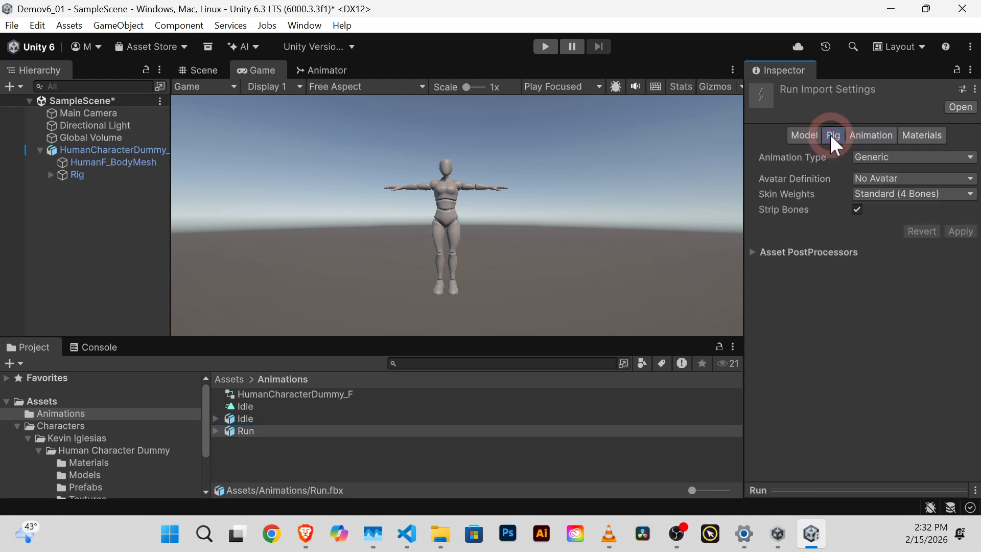
click(888, 158)
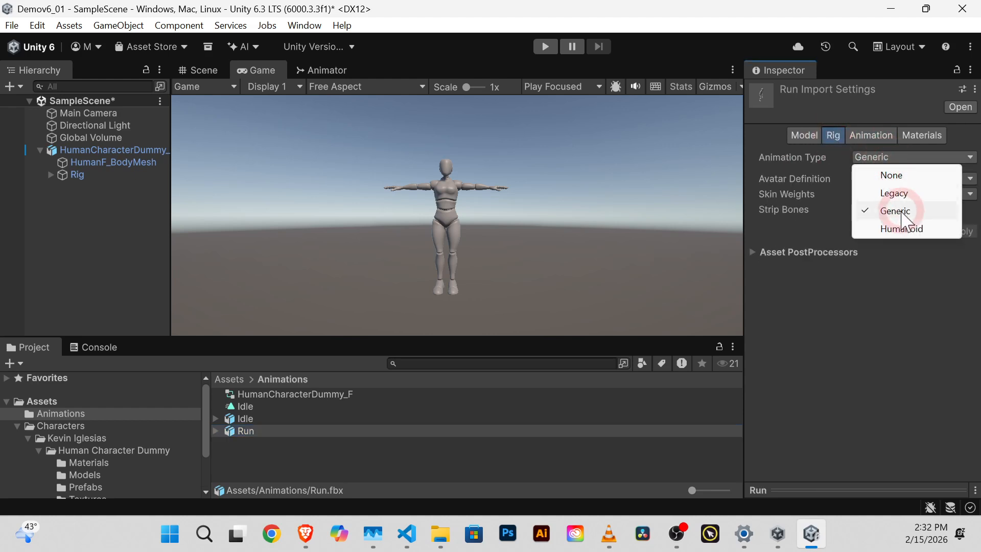
click(903, 227)
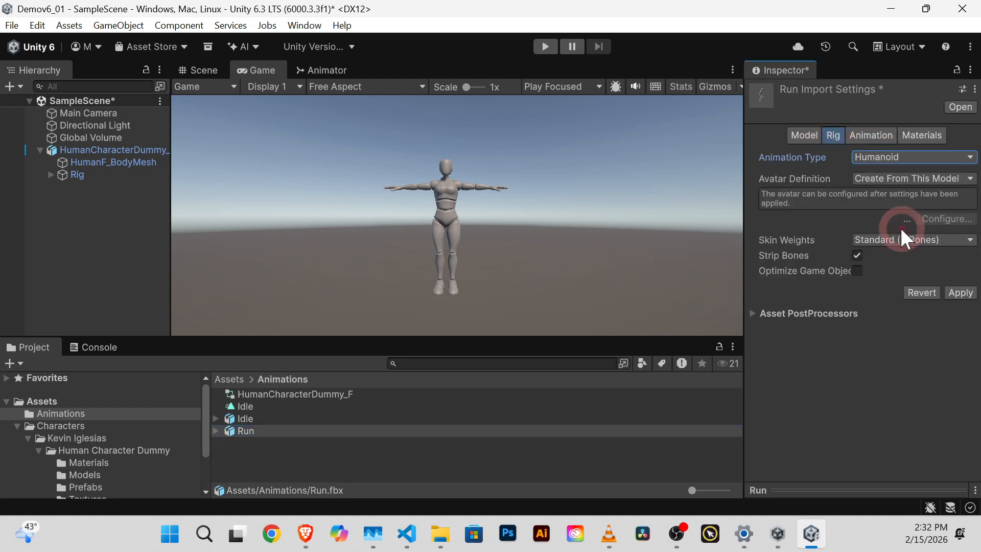
Step: Try to rename the mixamo.com clip to Run while applying the model's Humanoid import settings
click(879, 135)
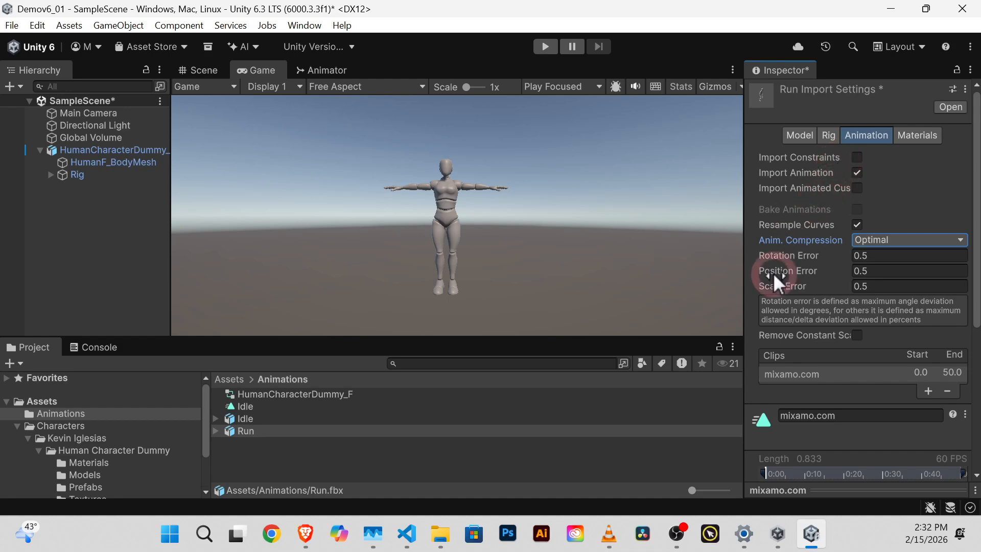
scroll(812, 223, down, 5)
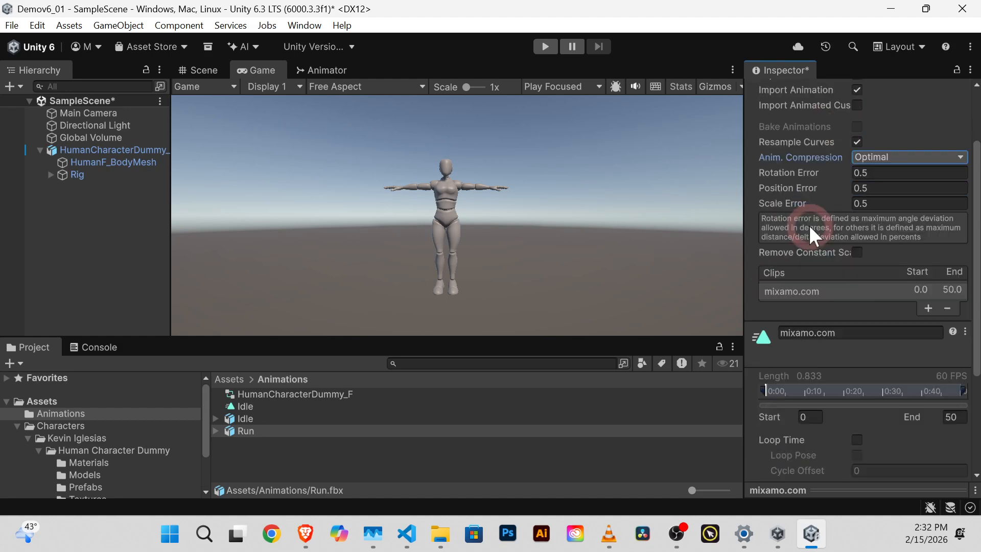
scroll(811, 258, down, 2)
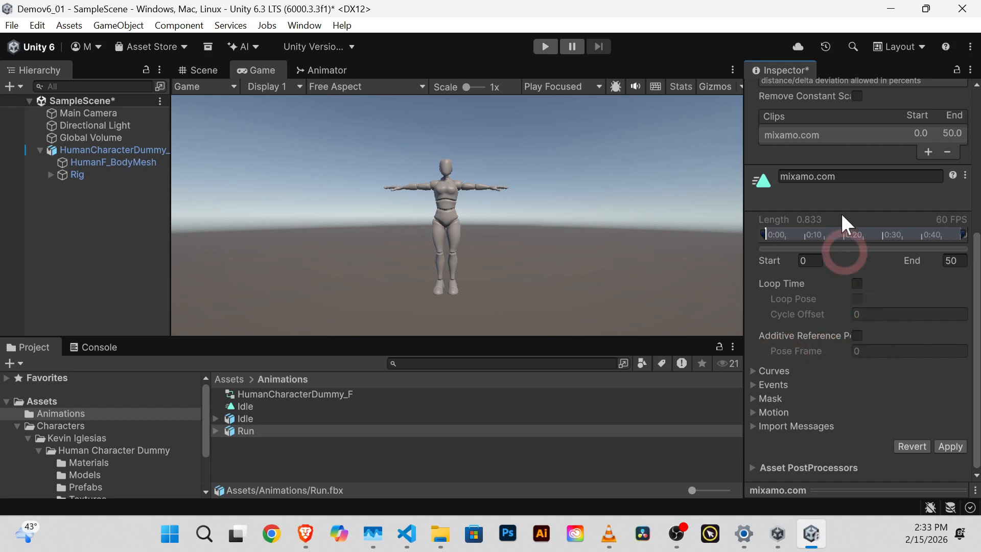
click(863, 177)
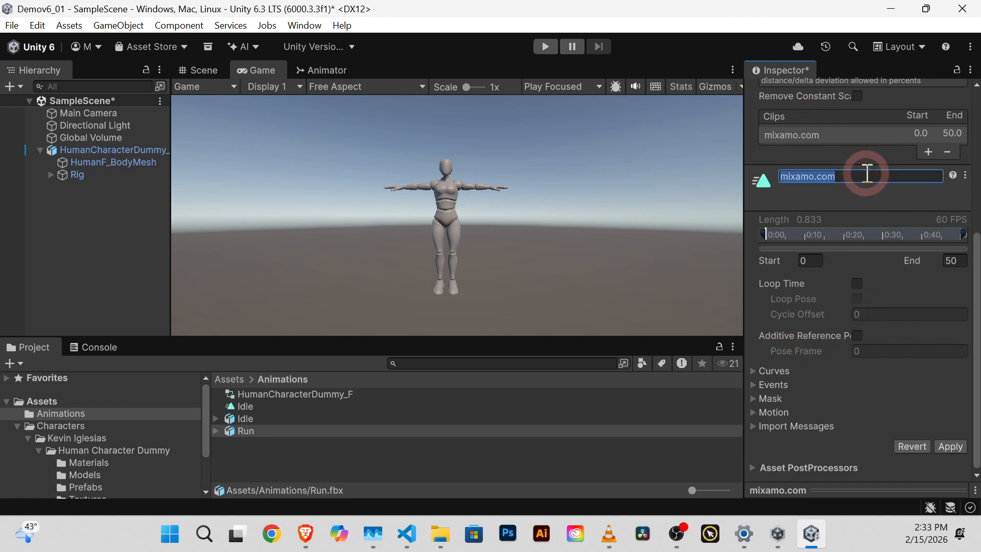
text(Run)
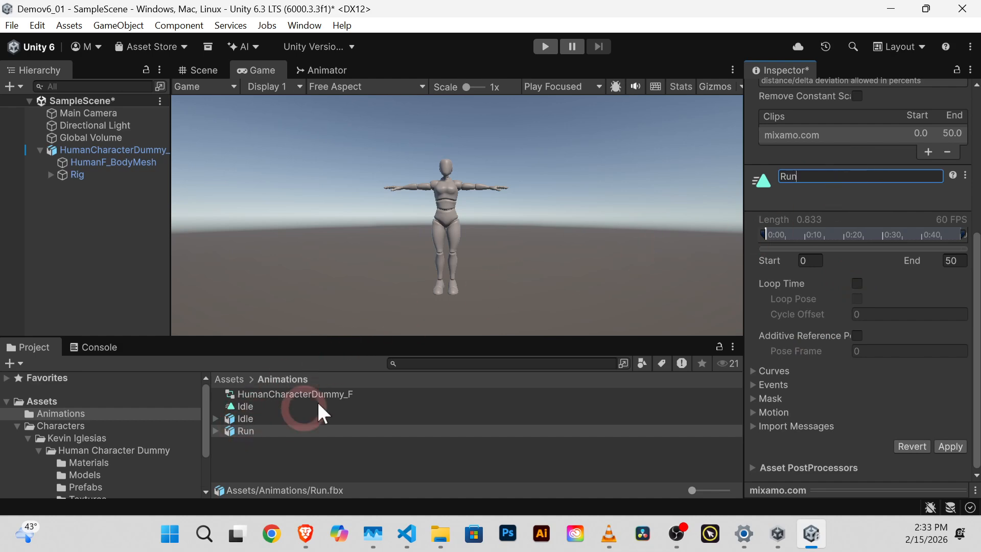
click(932, 424)
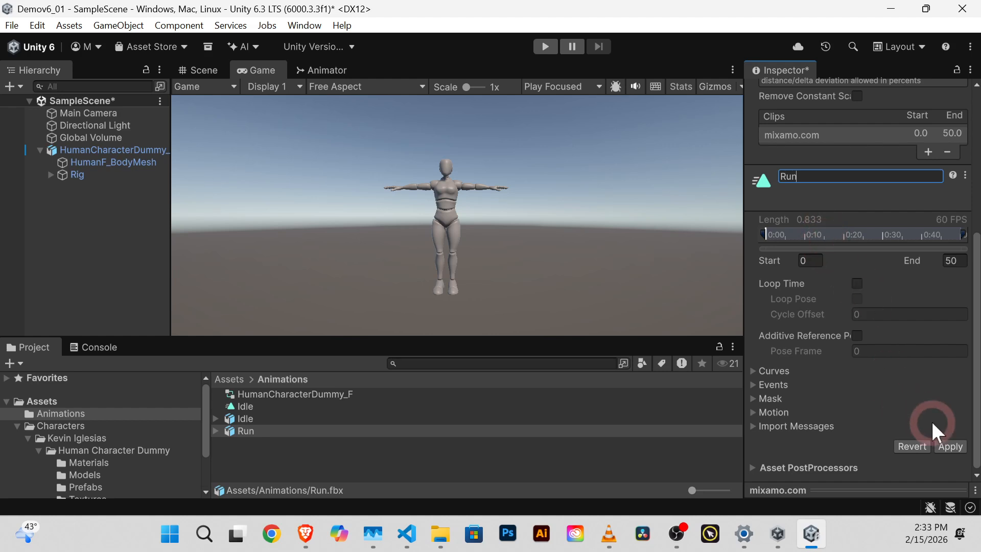
click(951, 446)
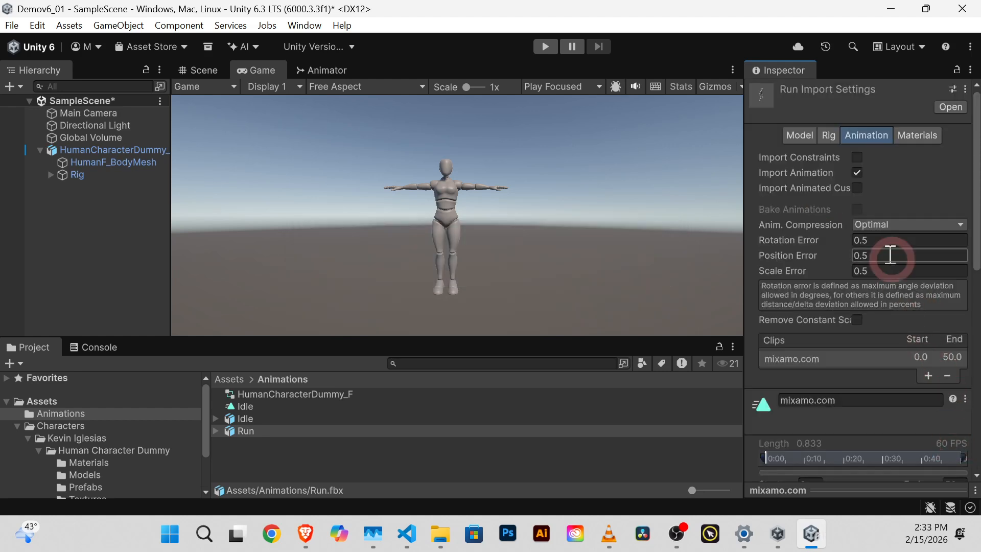
Step: Rename the Run model's mixamo.com animation clip to Run
scroll(903, 187, down, 2)
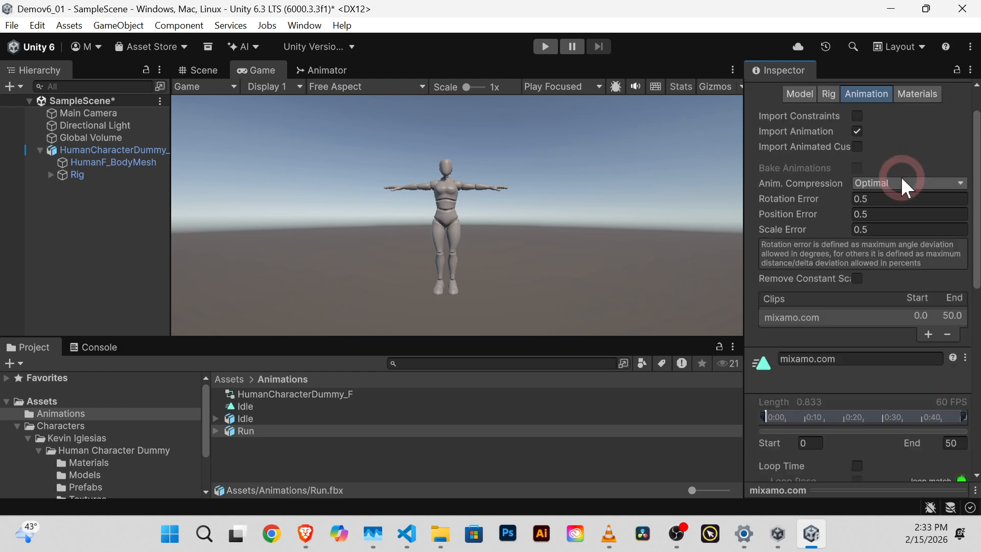
scroll(900, 179, down, 4)
click(838, 278)
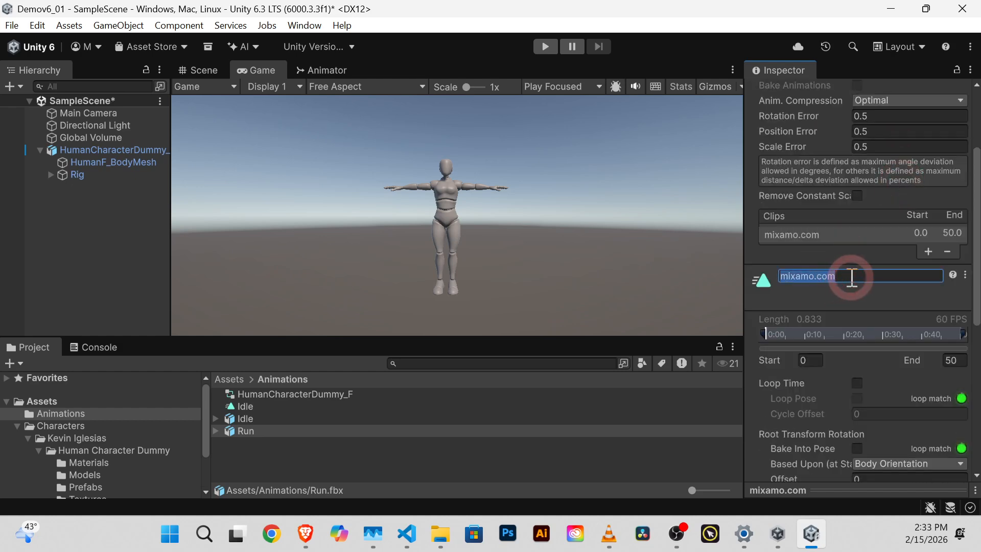
text(Run)
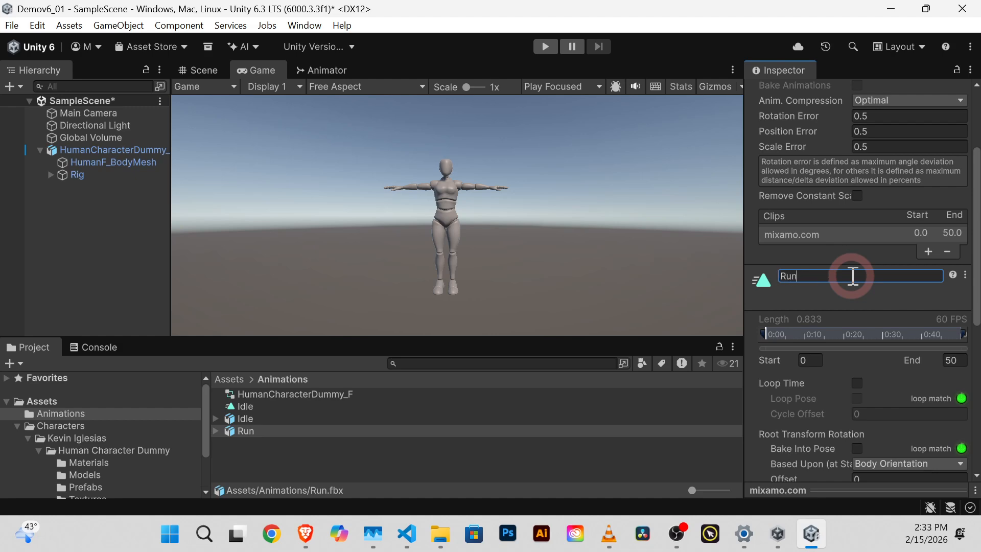
Step: Toggle Loop Time on and back off for the renamed clip, and apply the import settings
scroll(928, 452, down, 10)
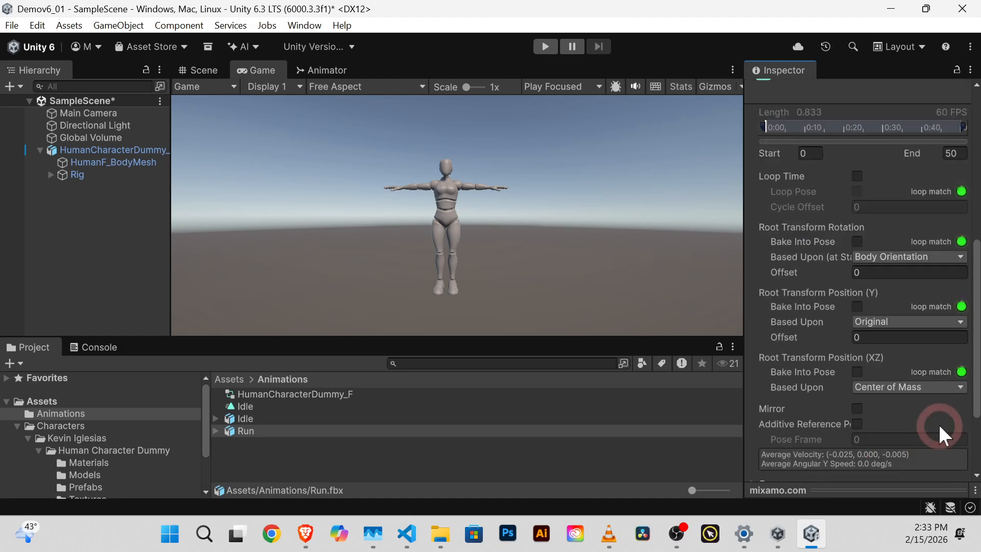
scroll(933, 404, up, 3)
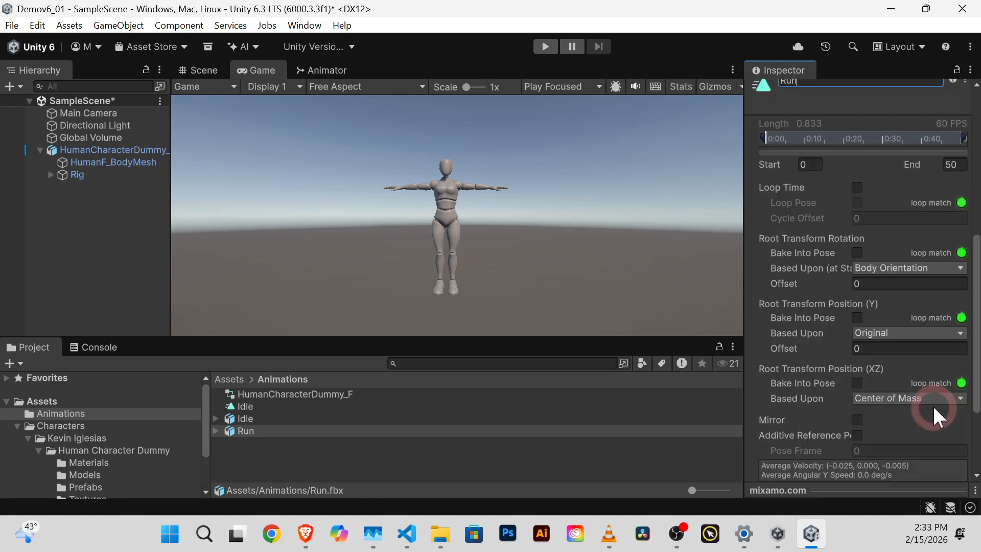
click(856, 187)
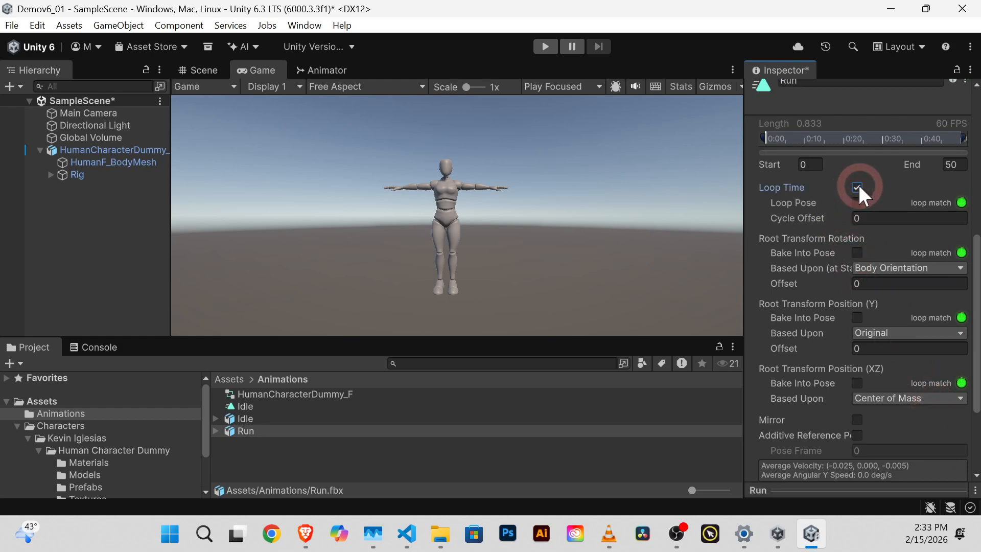
scroll(914, 259, down, 3)
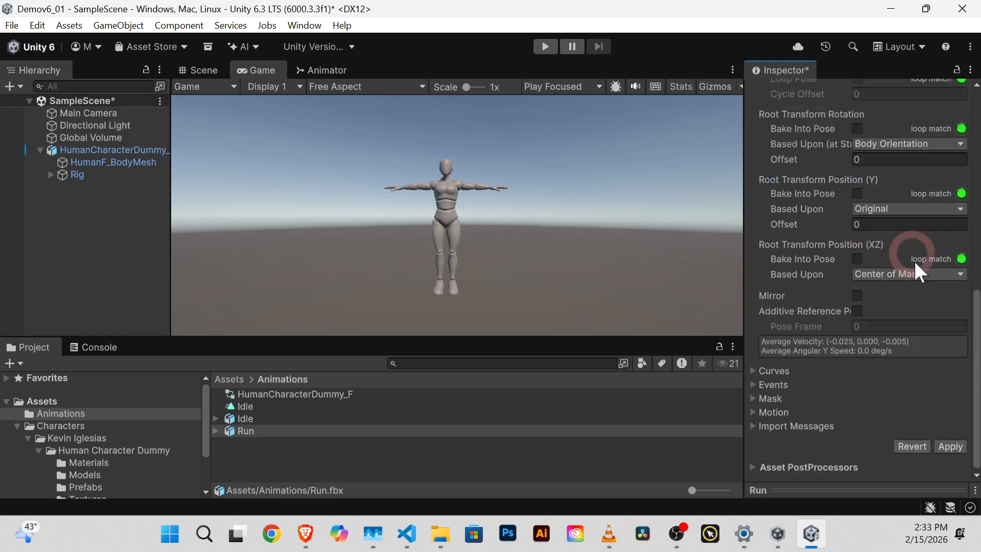
click(947, 443)
scroll(873, 256, up, 6)
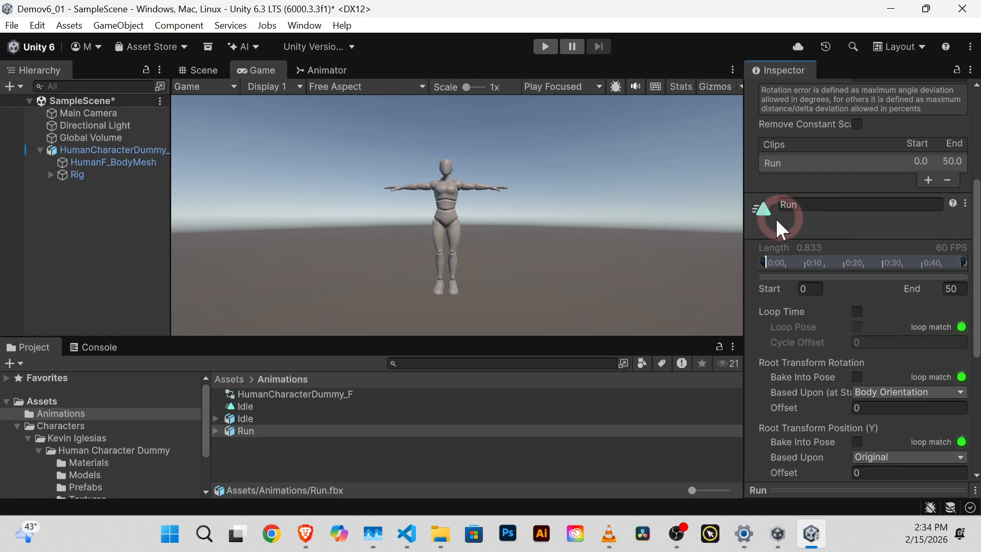
Step: Duplicate the Run animation clip inside the Run model as a standalone clip in the Animations folder, and collapse the model
click(216, 431)
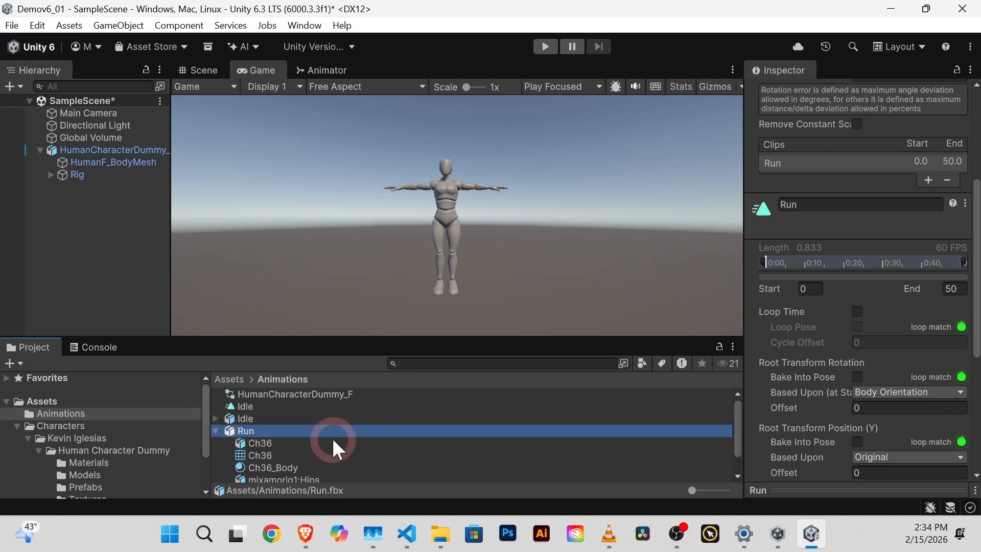
scroll(307, 449, down, 1)
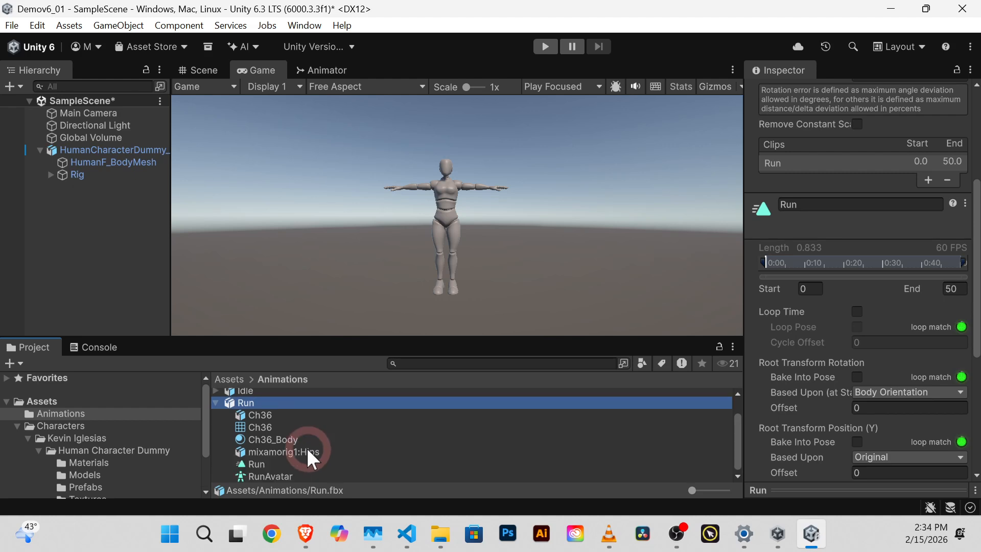
click(256, 463)
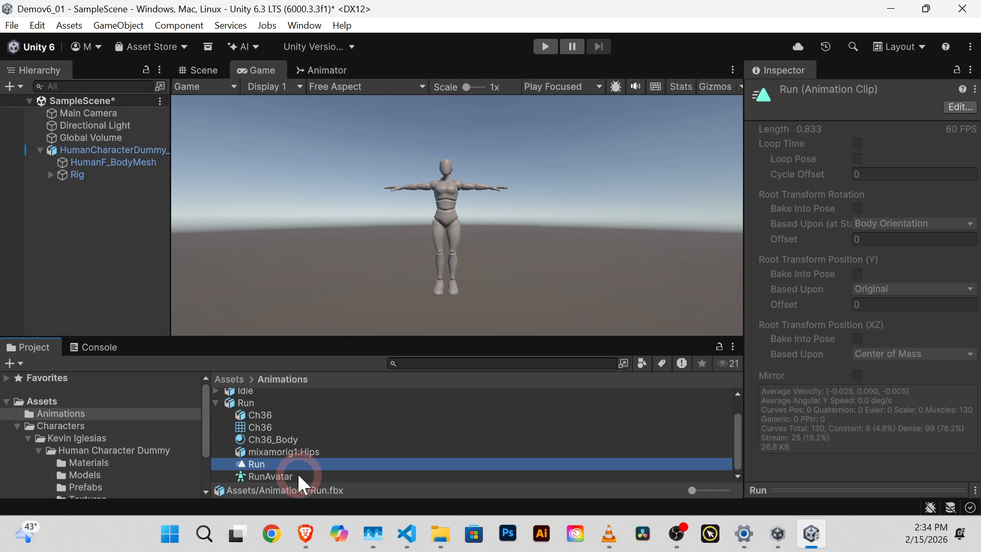
key(ctrl+d)
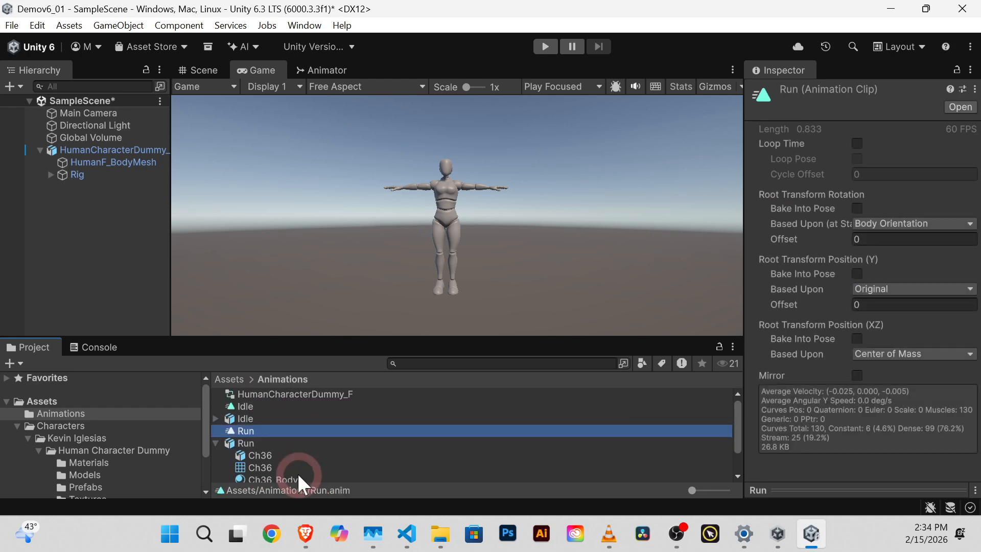
click(215, 441)
Step: Add the standalone Run clip to the Animator's Base Layer as a state above Idle
click(252, 429)
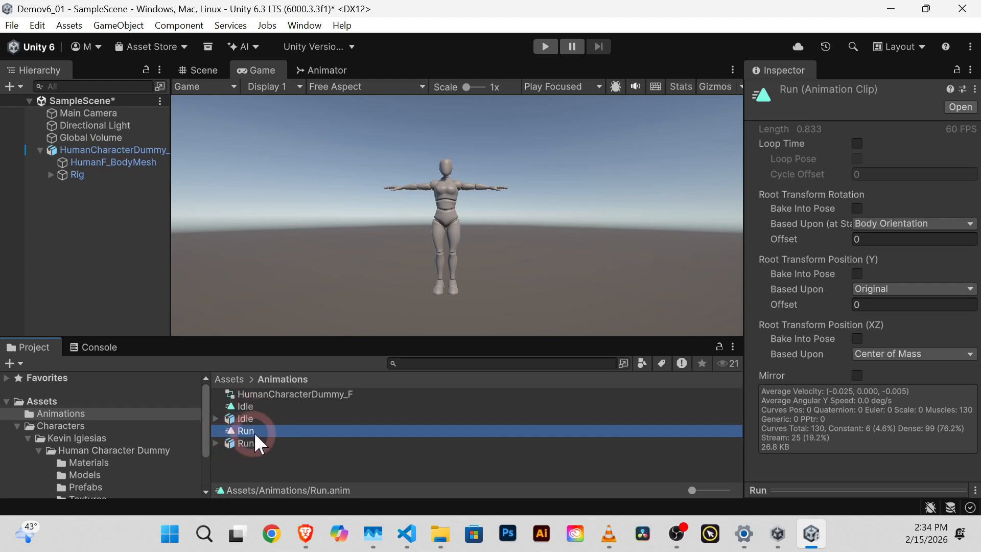
click(250, 439)
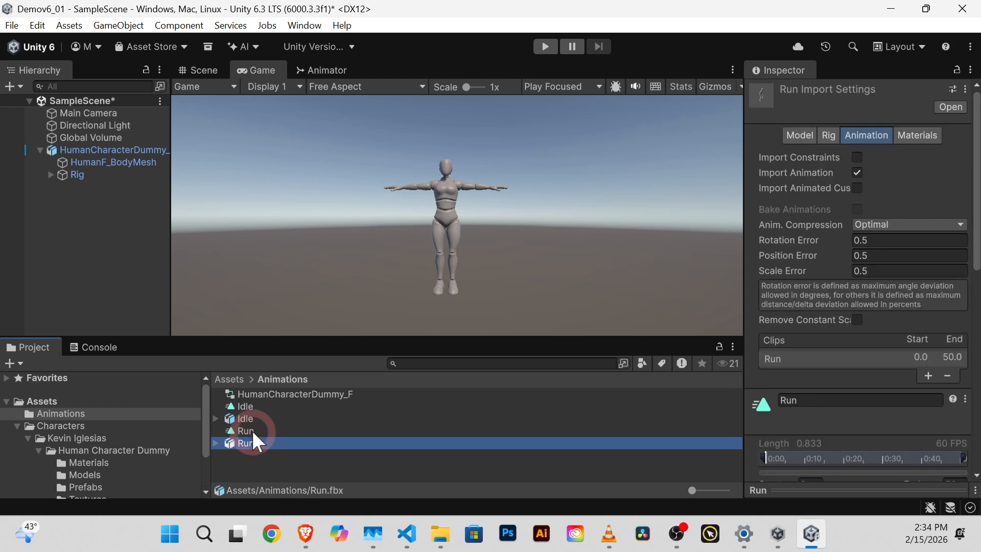
click(251, 429)
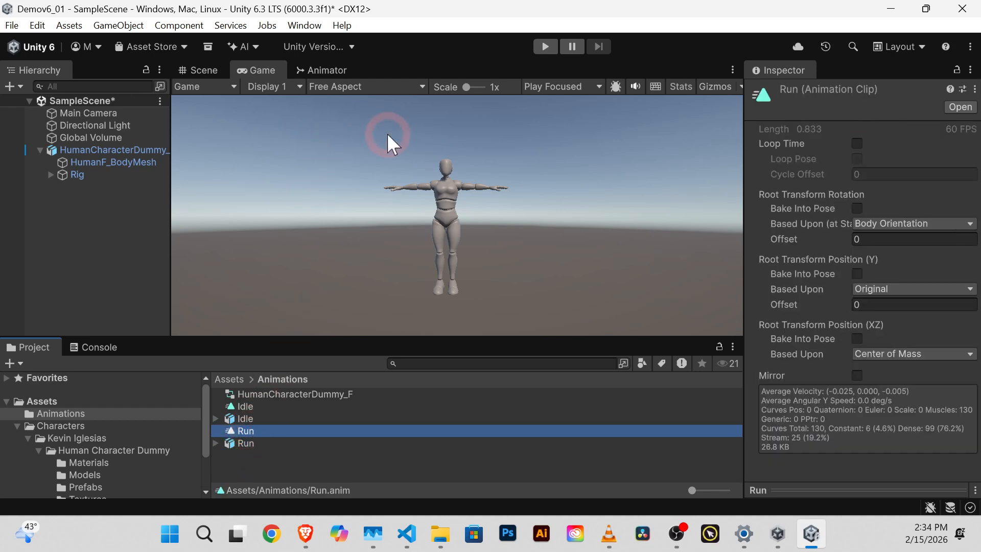
click(329, 70)
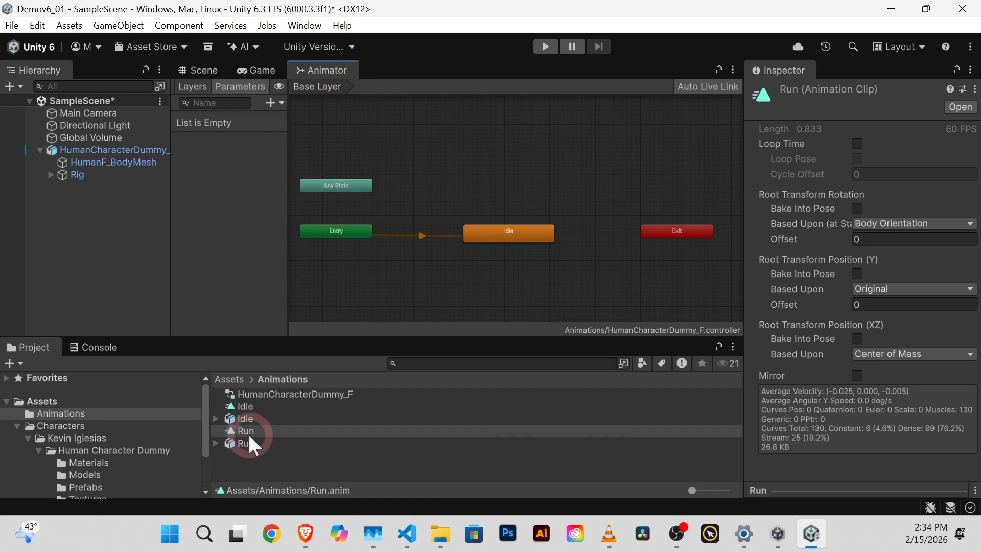
drag(247, 427, 510, 175)
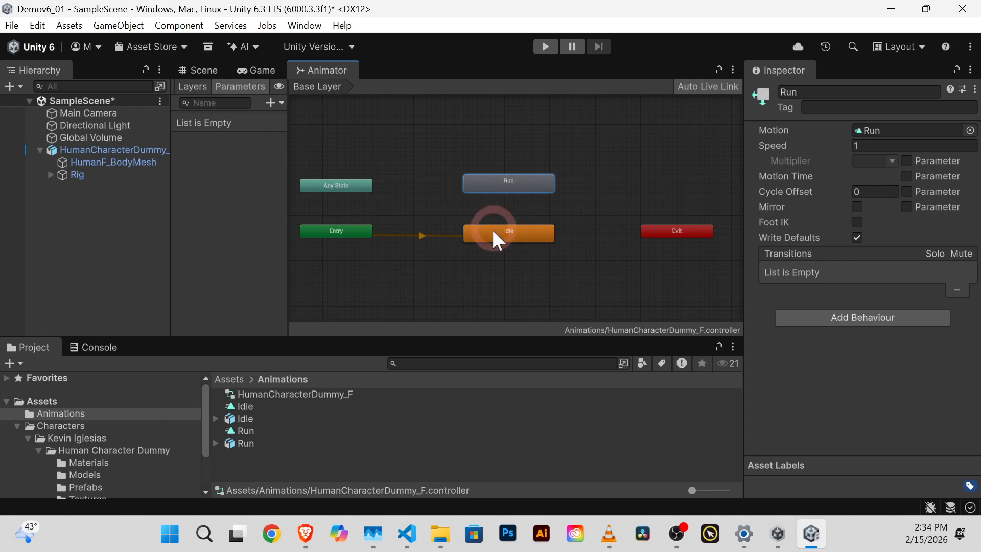
Step: Make a transition from the Idle state to the Run state
click(519, 228)
right_click(521, 230)
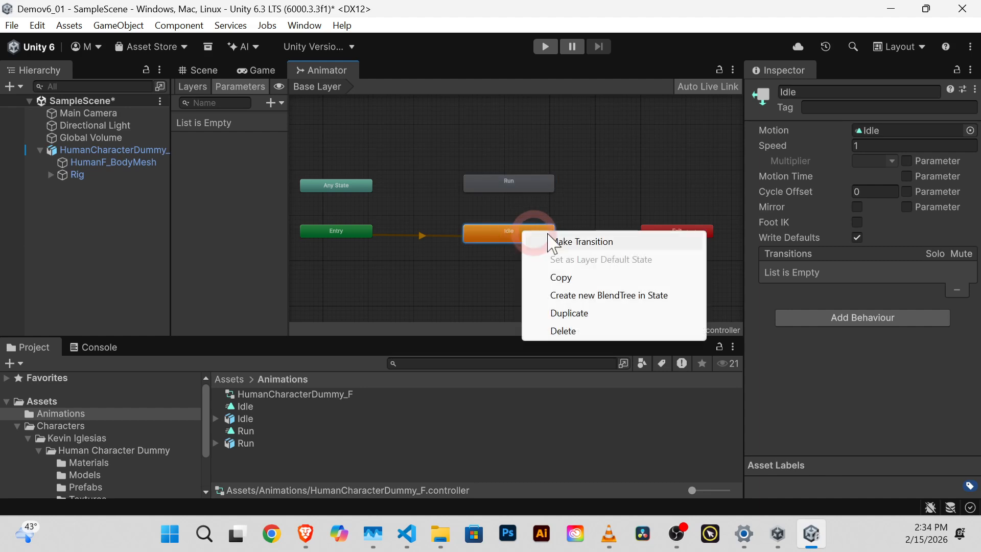
click(574, 241)
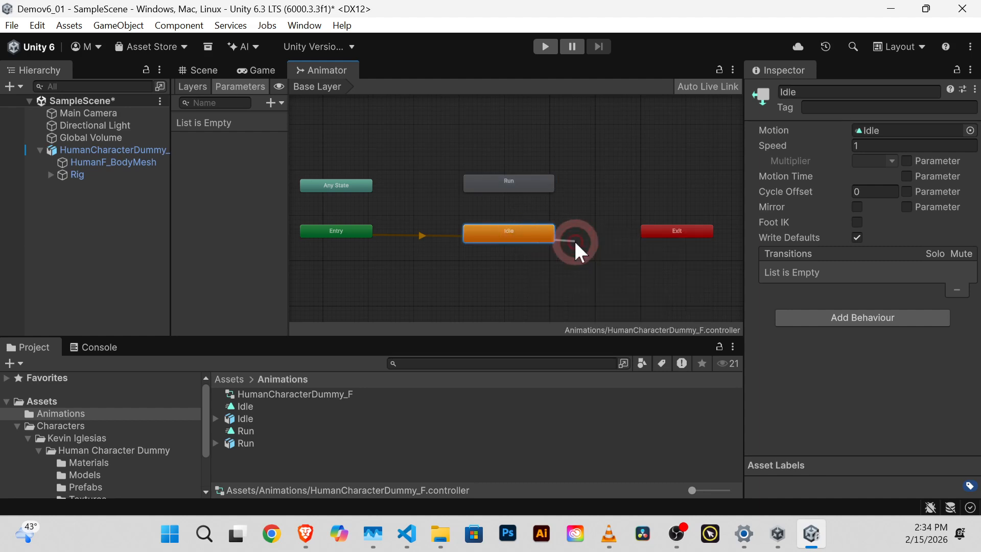
click(522, 176)
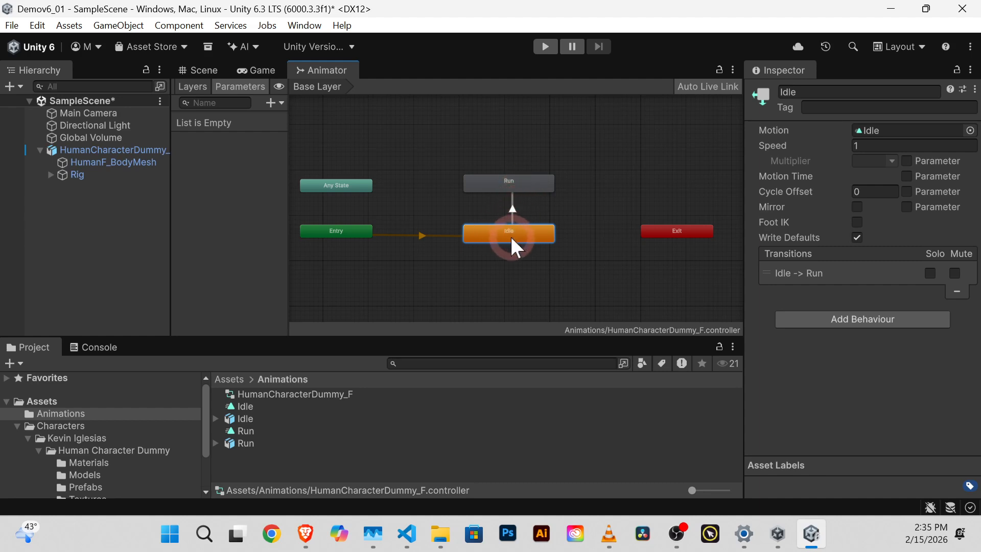
Step: Make a return transition from the Run state to the Idle state
right_click(491, 182)
click(516, 190)
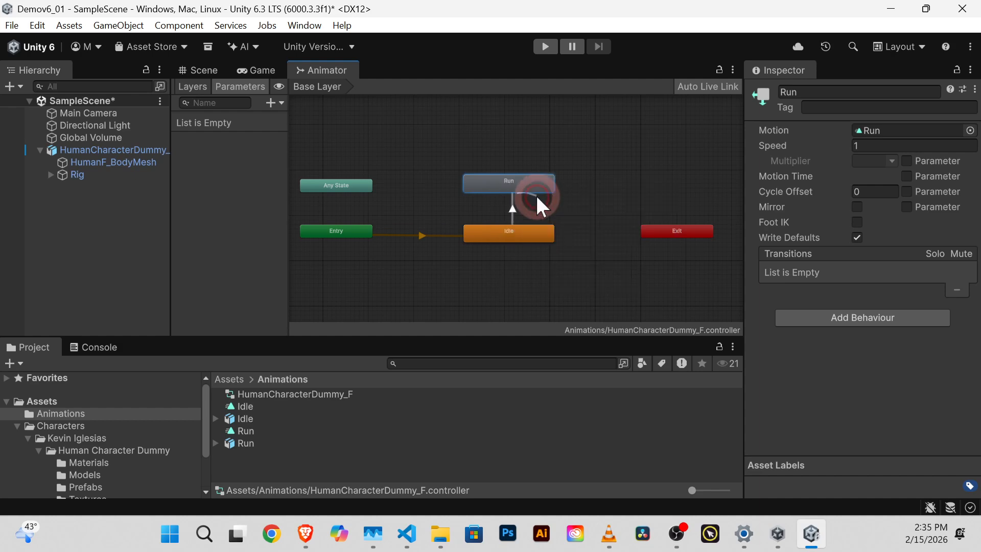
click(503, 231)
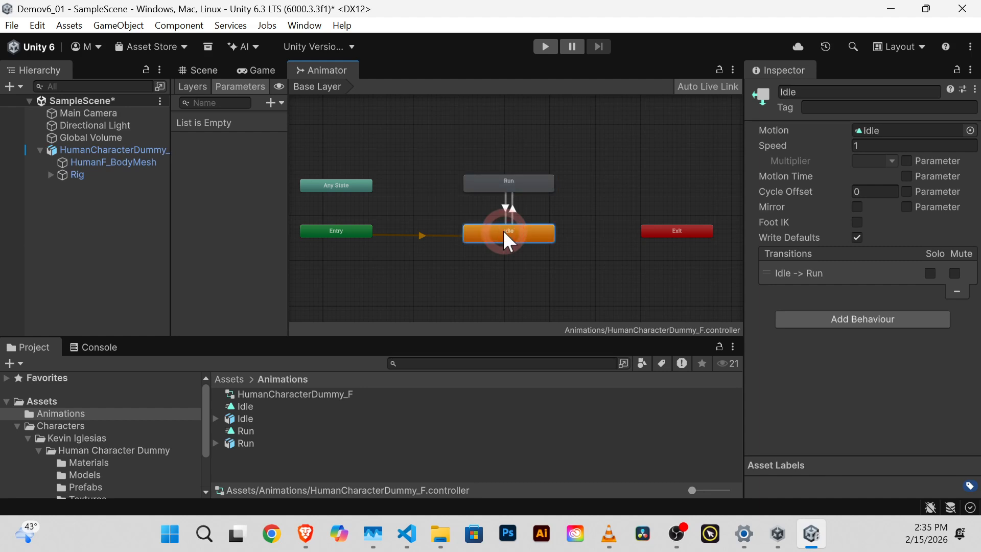
Step: Examine the settings of the transitions between Idle and Run in both directions
click(512, 209)
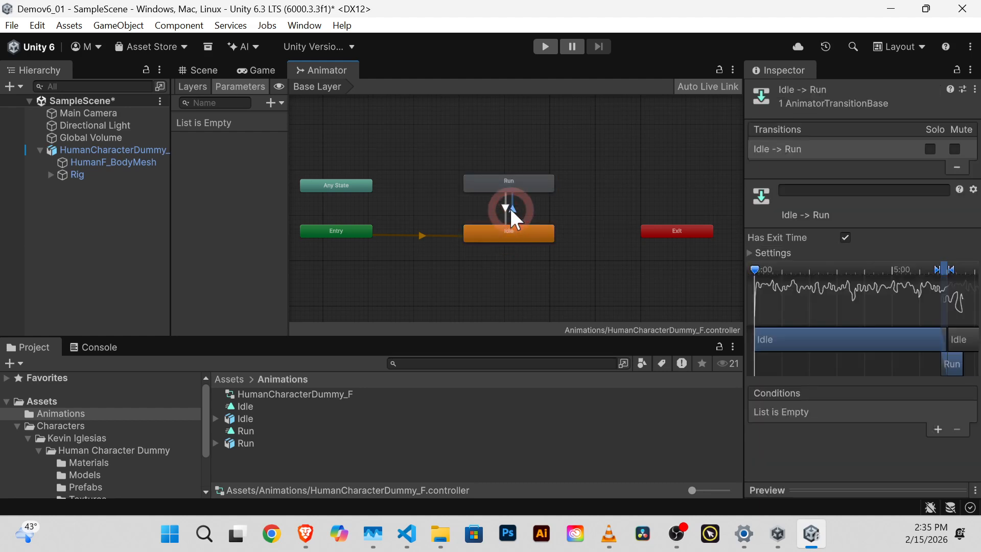
click(505, 207)
click(512, 208)
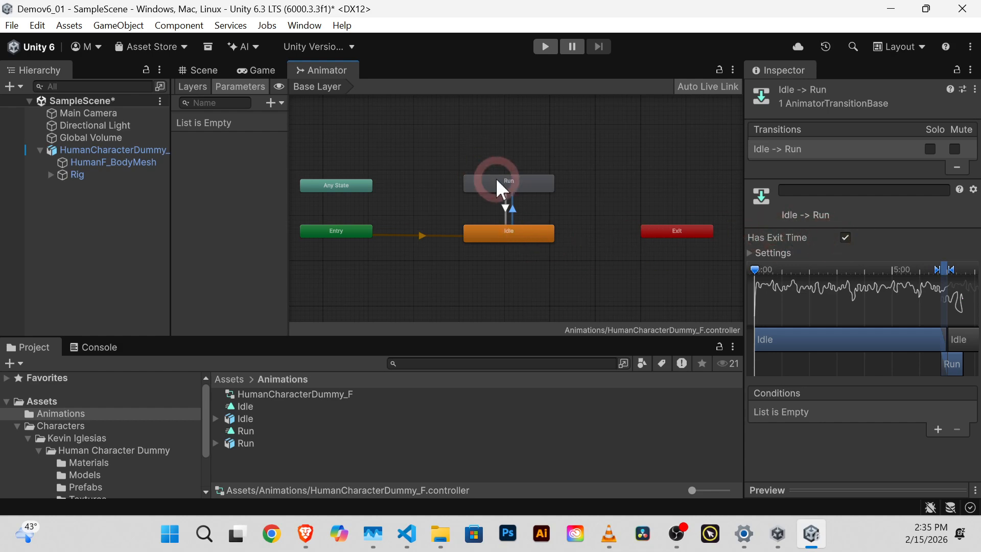
Step: Play the scene to watch the character's Idle and Run animations in the Game view, and stop playback
click(505, 206)
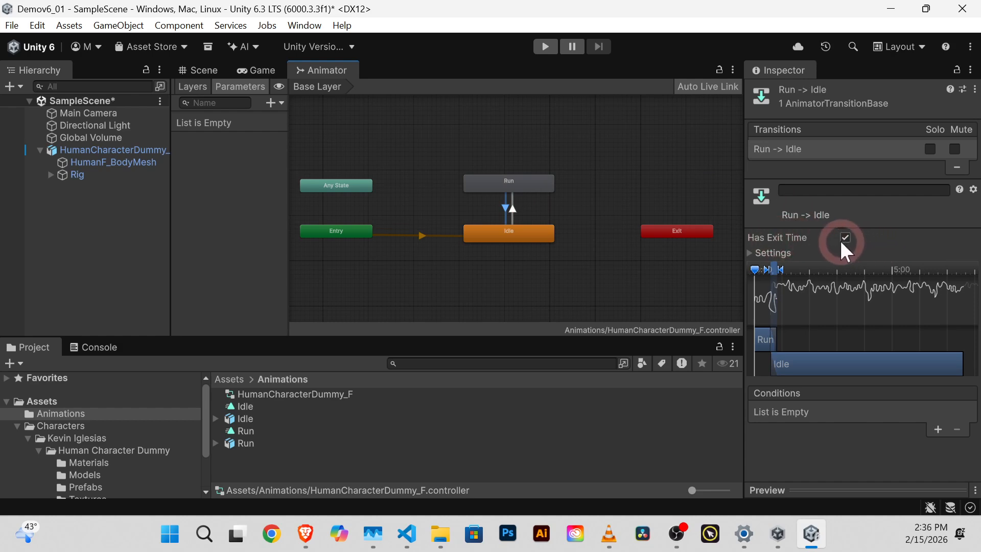
click(613, 81)
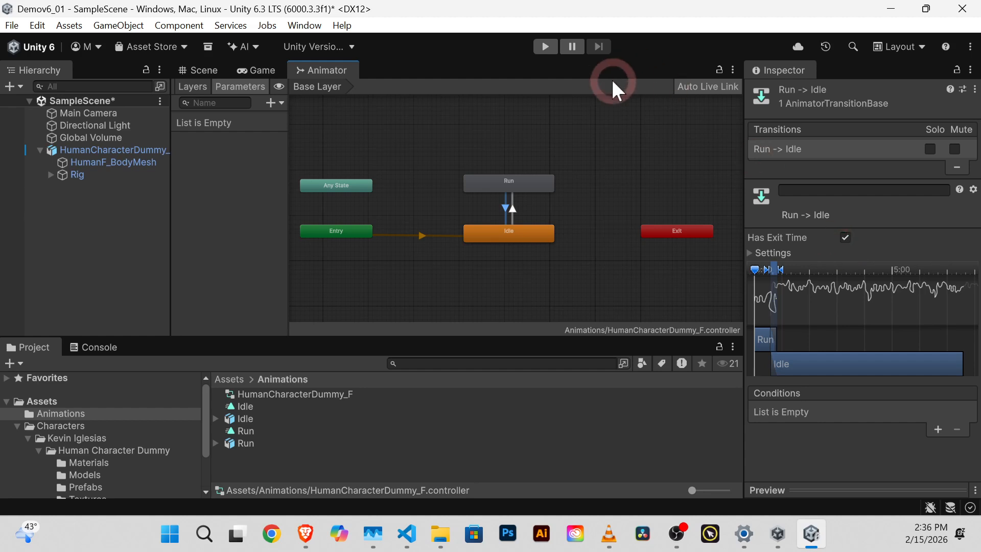
click(546, 45)
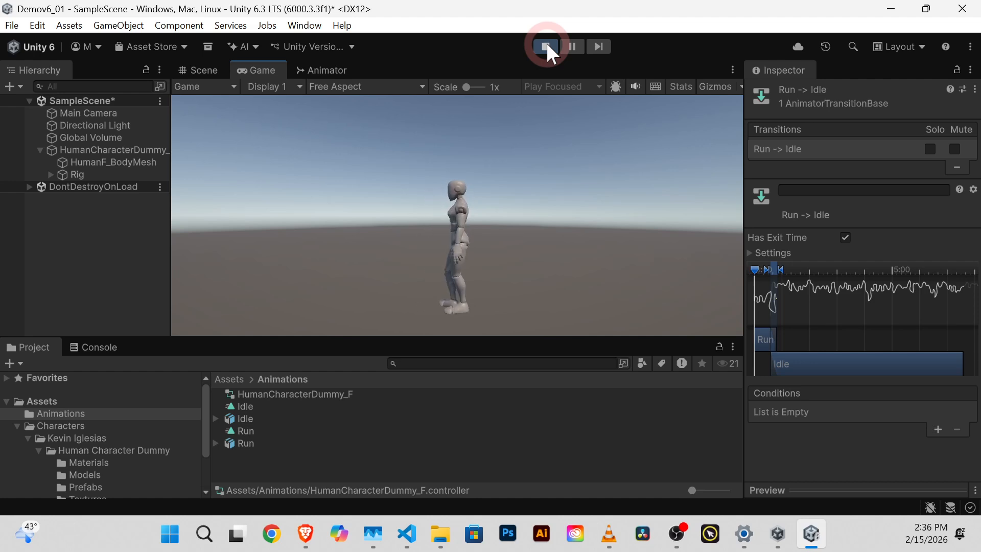
click(545, 46)
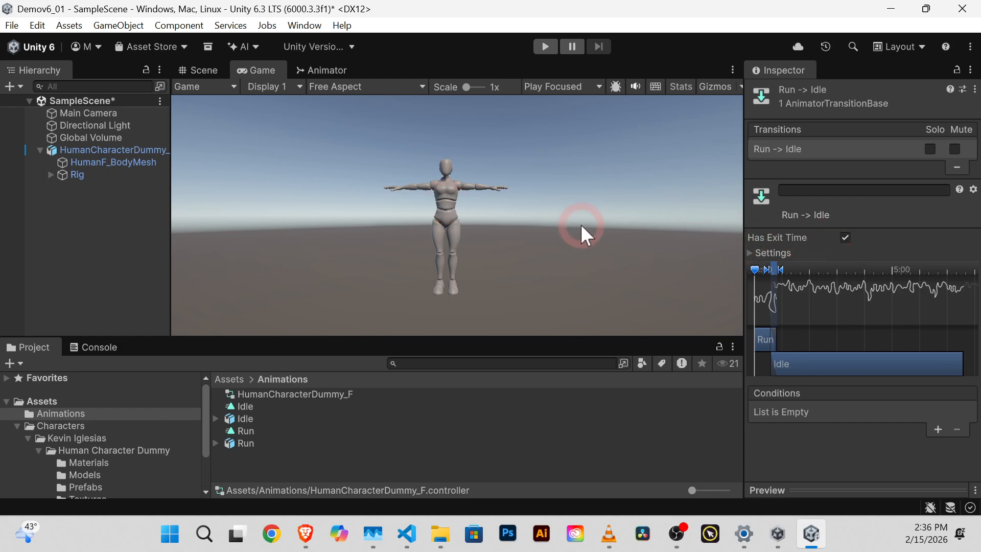
Step: Disable Has Exit Time on the Idle -> Run transition in the Animator
click(334, 69)
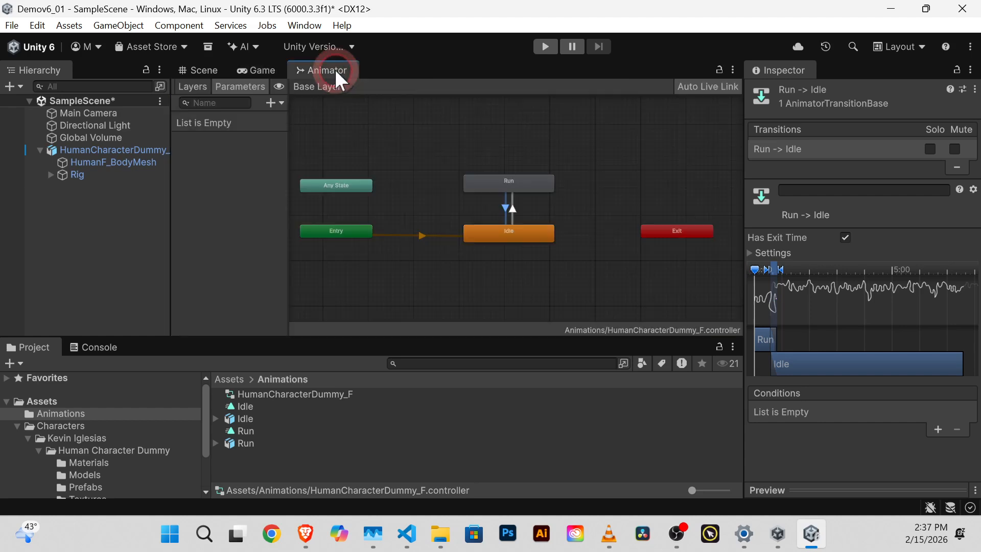
click(507, 198)
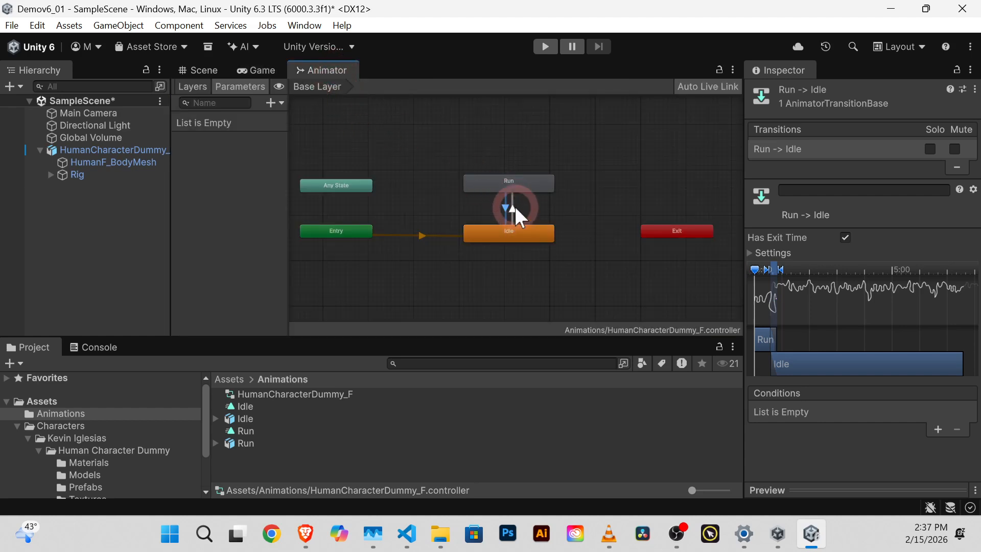
click(526, 208)
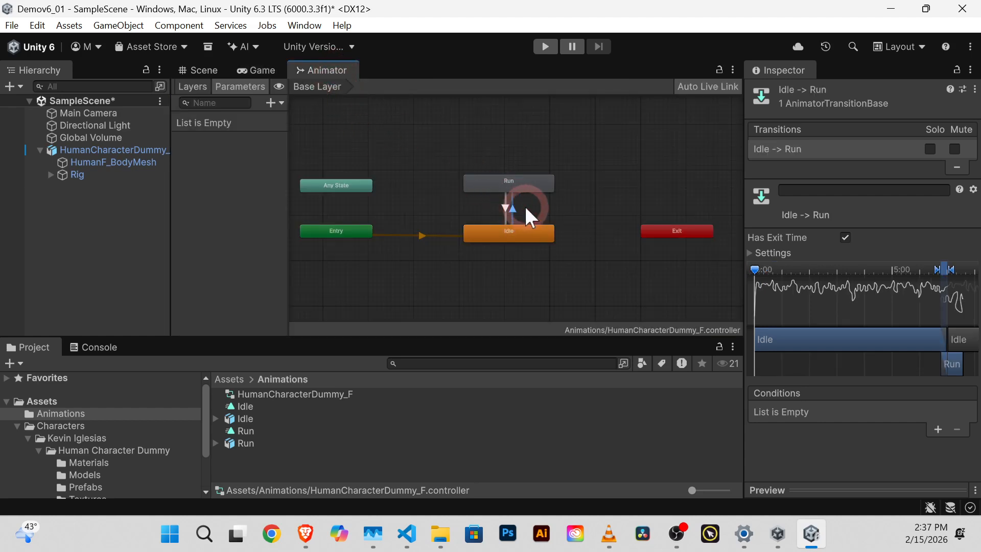
click(845, 236)
click(803, 238)
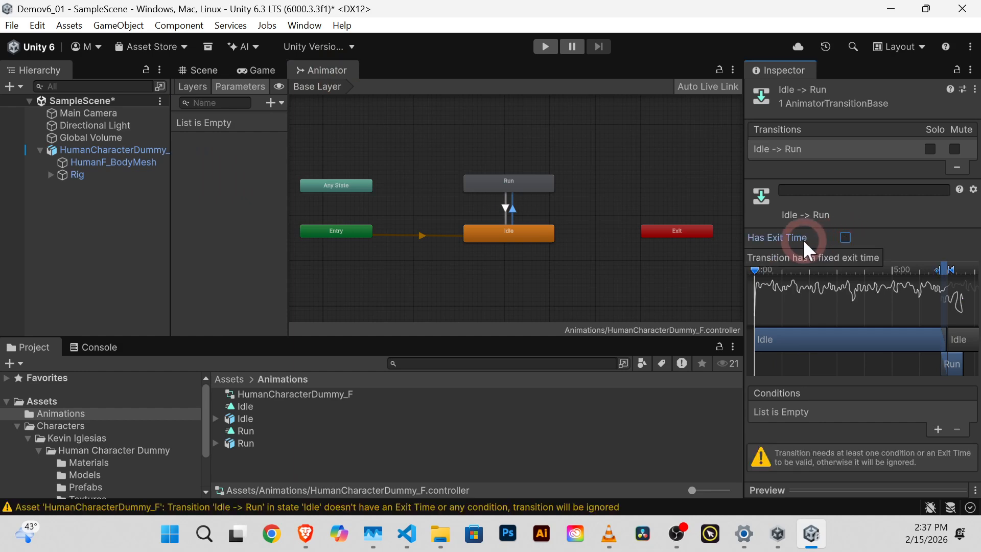
click(794, 467)
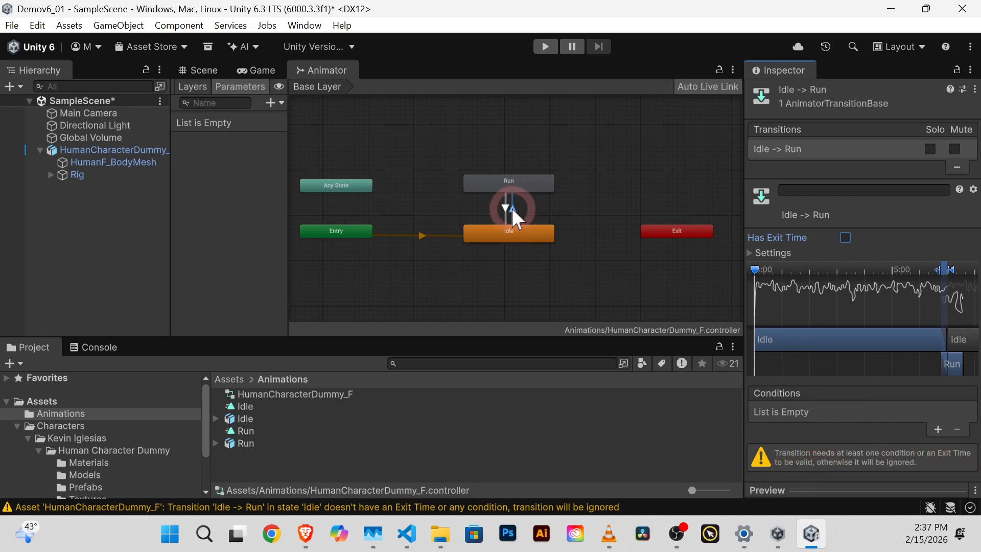
scroll(873, 376, down, 2)
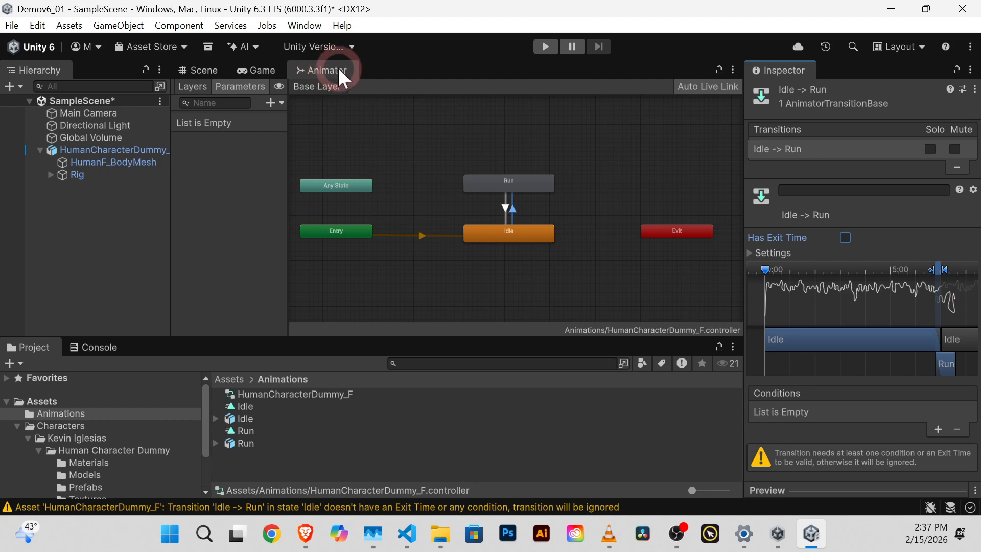
Step: Add a new Bool parameter to the character's Animator Controller
click(193, 87)
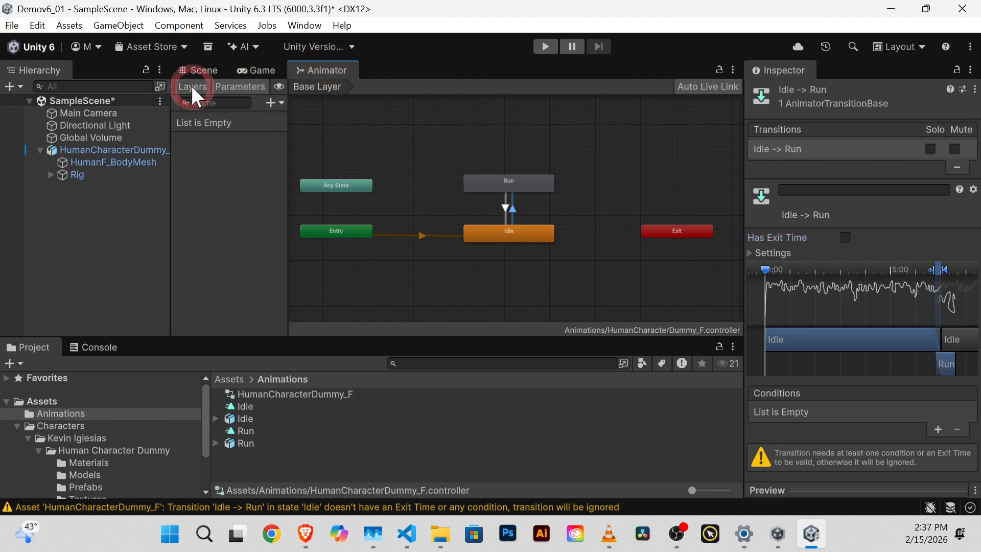
click(242, 86)
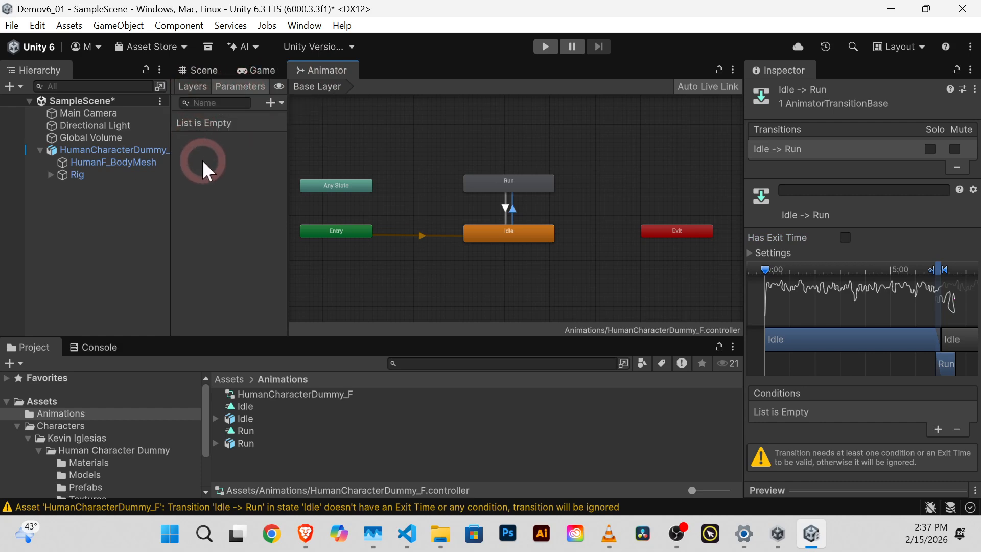
click(270, 101)
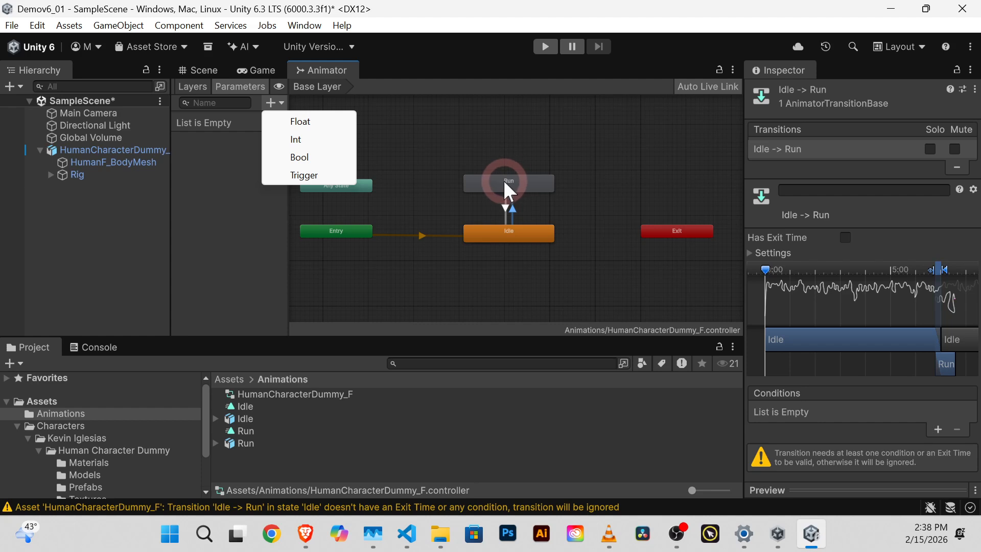
click(505, 207)
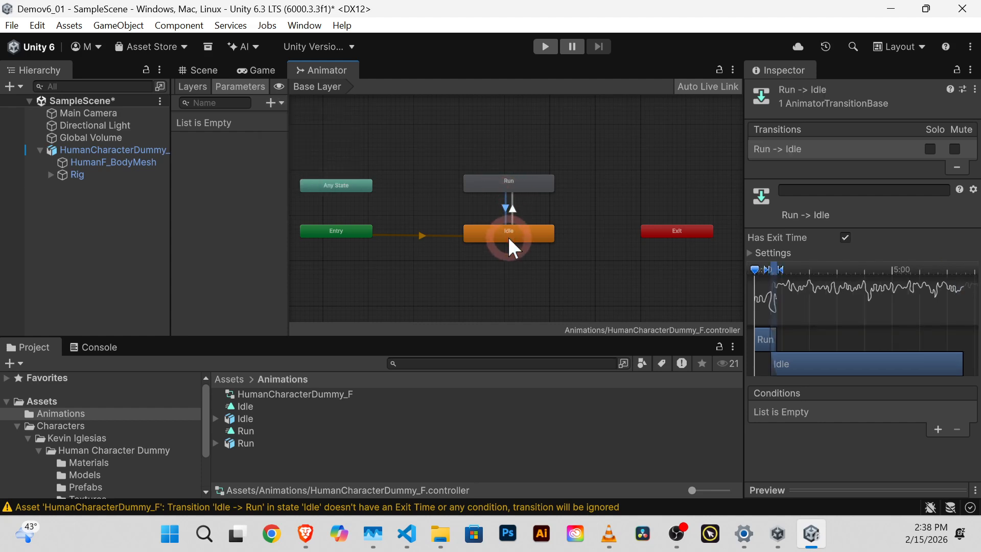
click(513, 207)
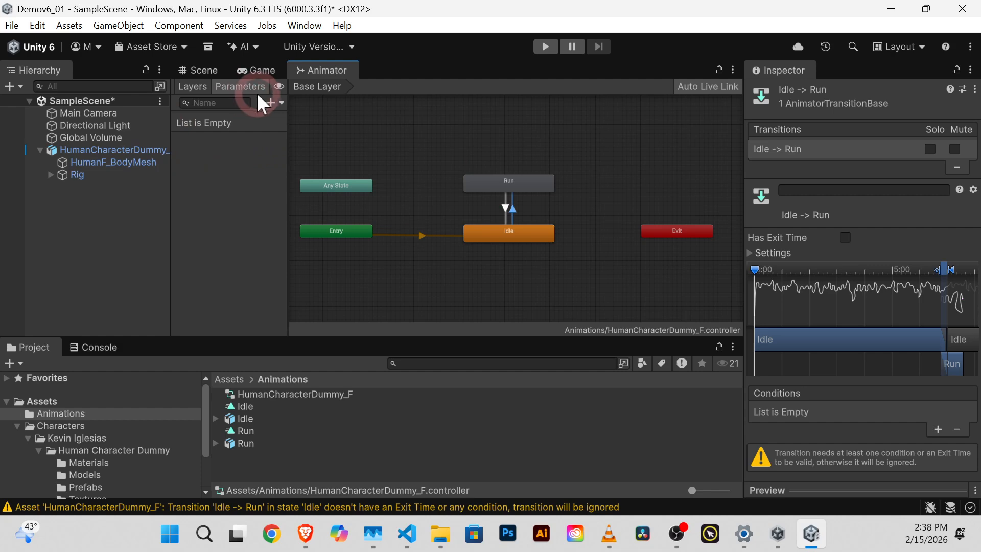
click(272, 102)
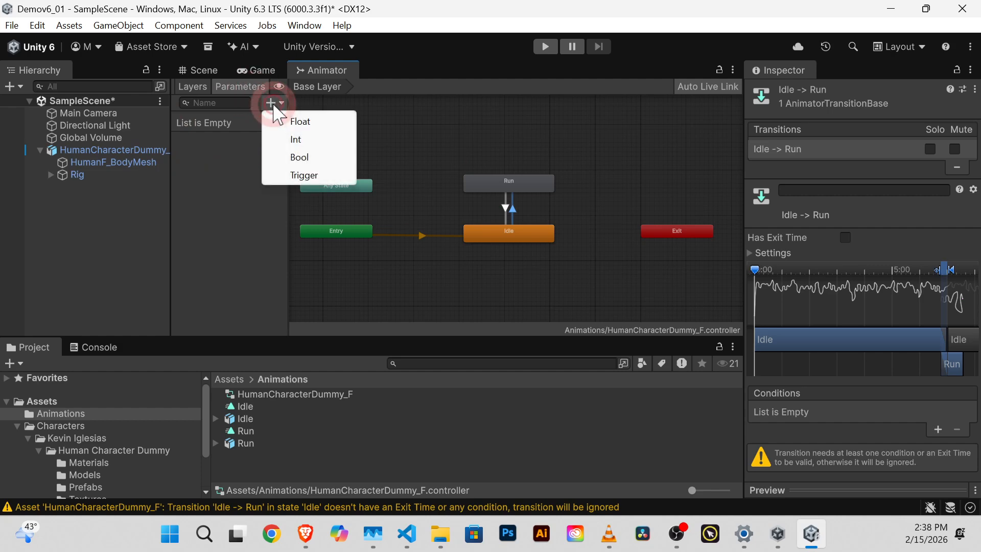
click(304, 159)
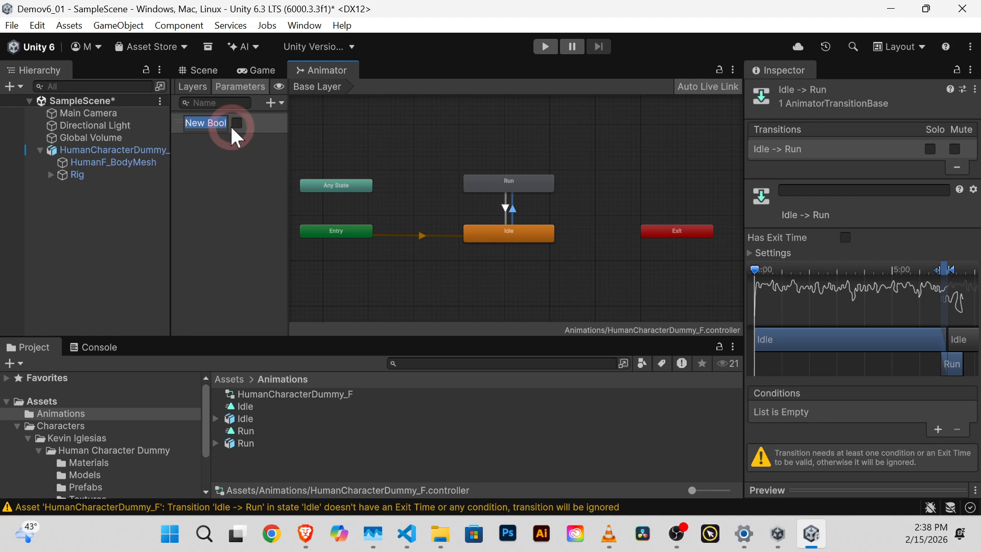
Step: Name the new Bool parameter Run
double_click(215, 123)
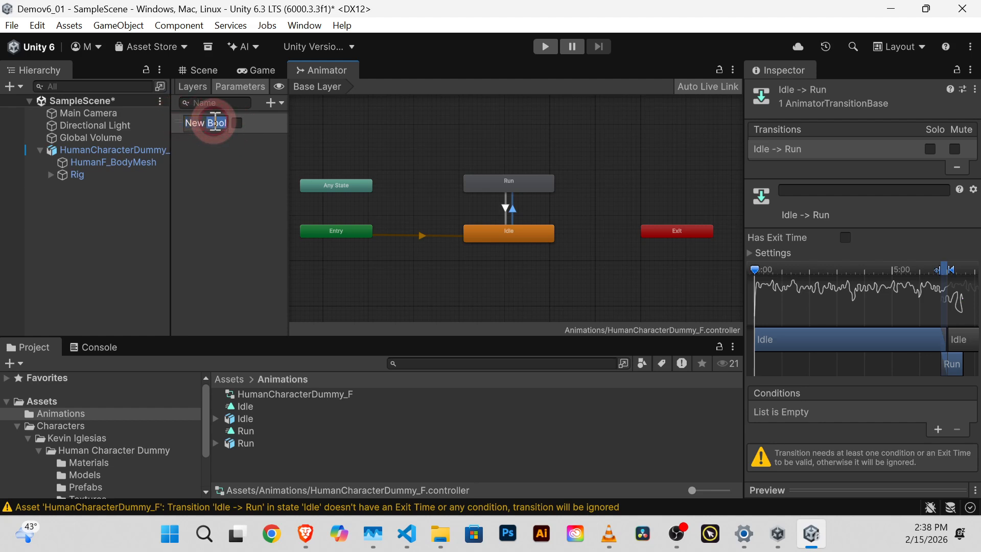
key(BackSpace)
key(BackSpace)
key(BackSpace)
key(BackSpace)
key(BackSpace)
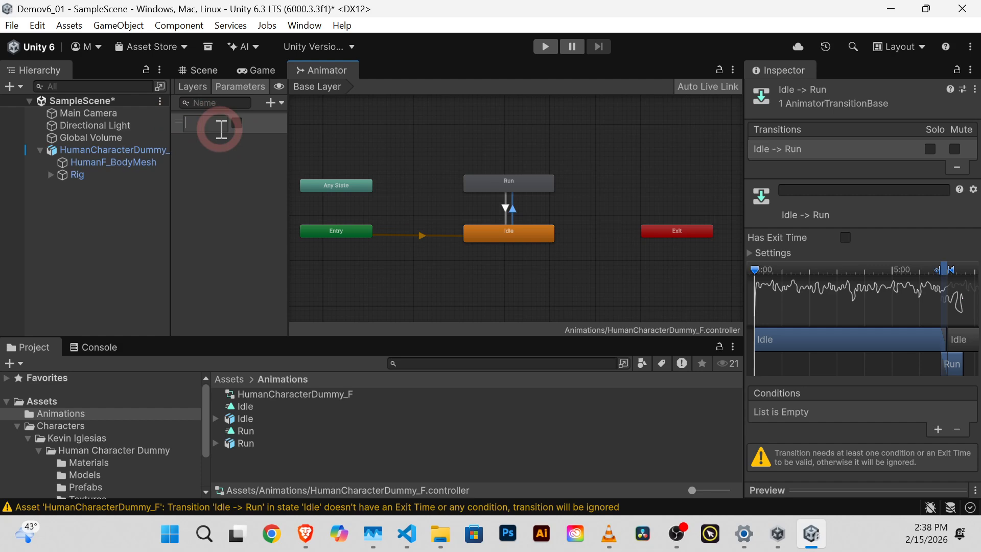
text(Run)
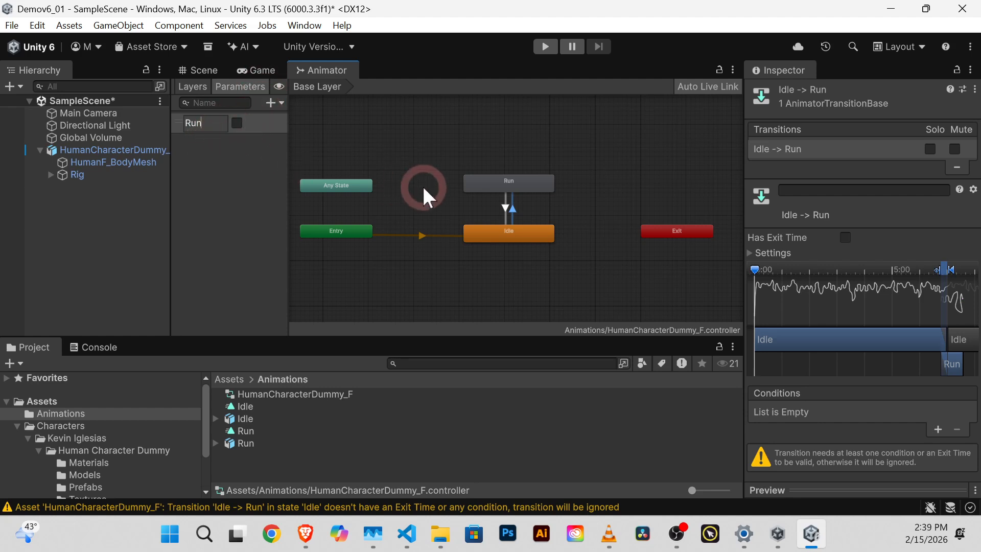
click(203, 145)
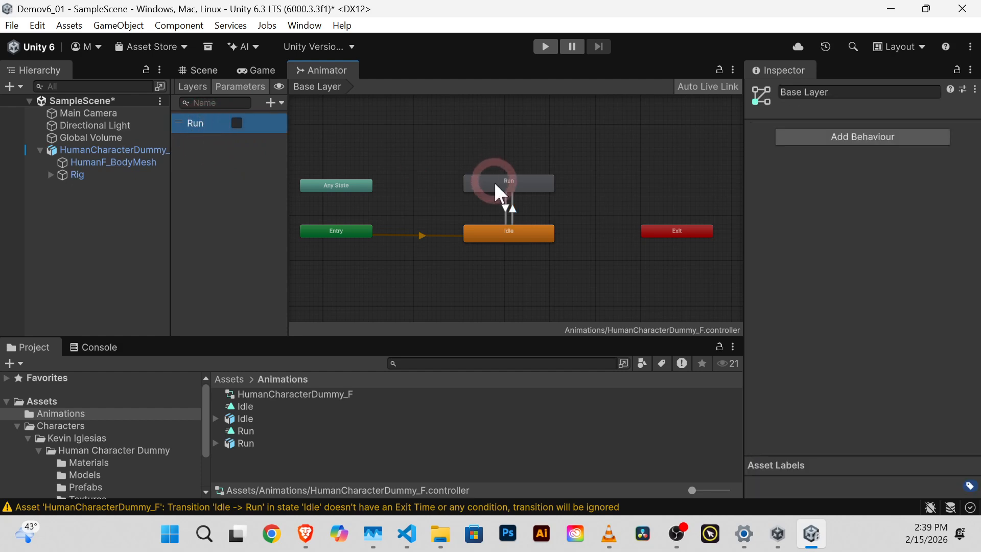
Step: Add a condition of Run true to the Idle -> Run transition and Run false to the Run -> Idle transition
click(510, 208)
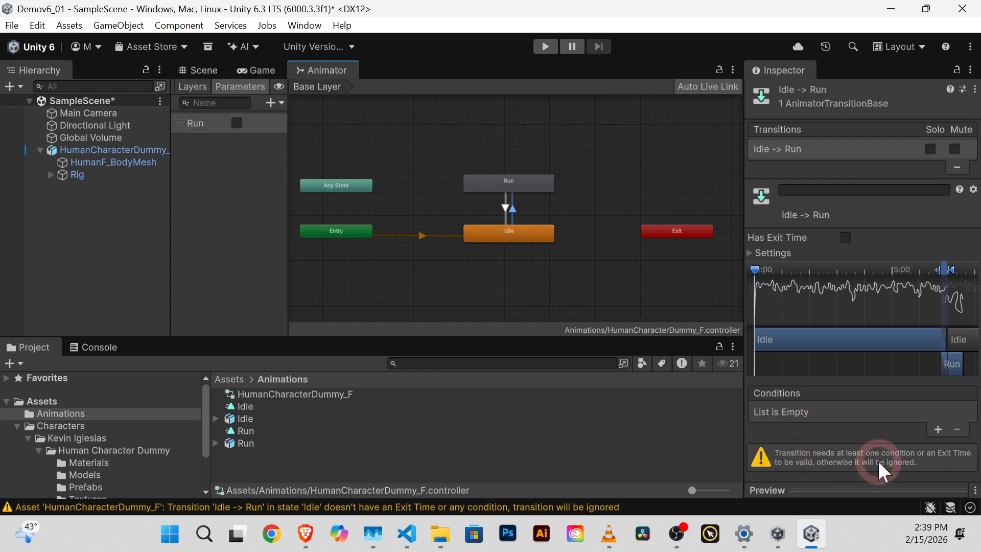
click(937, 430)
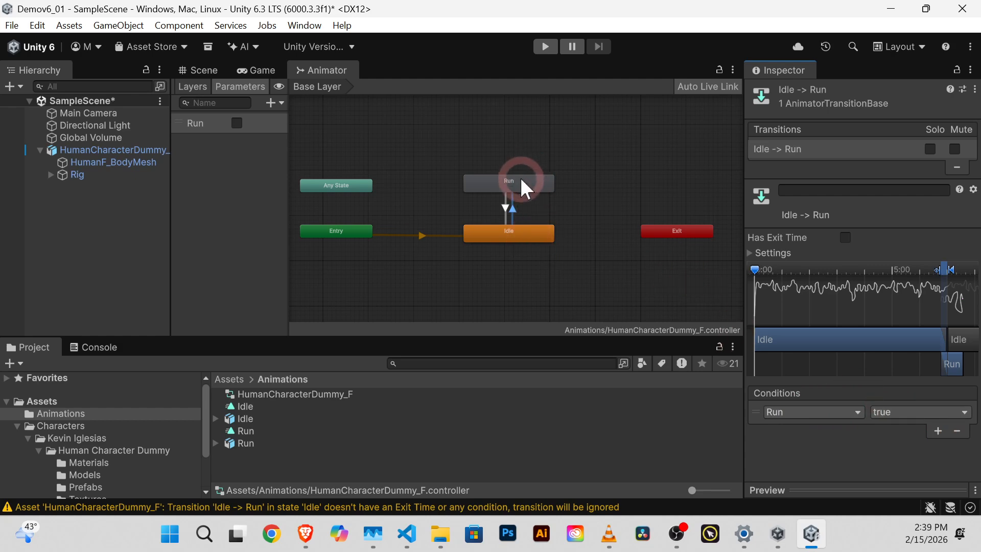
click(505, 205)
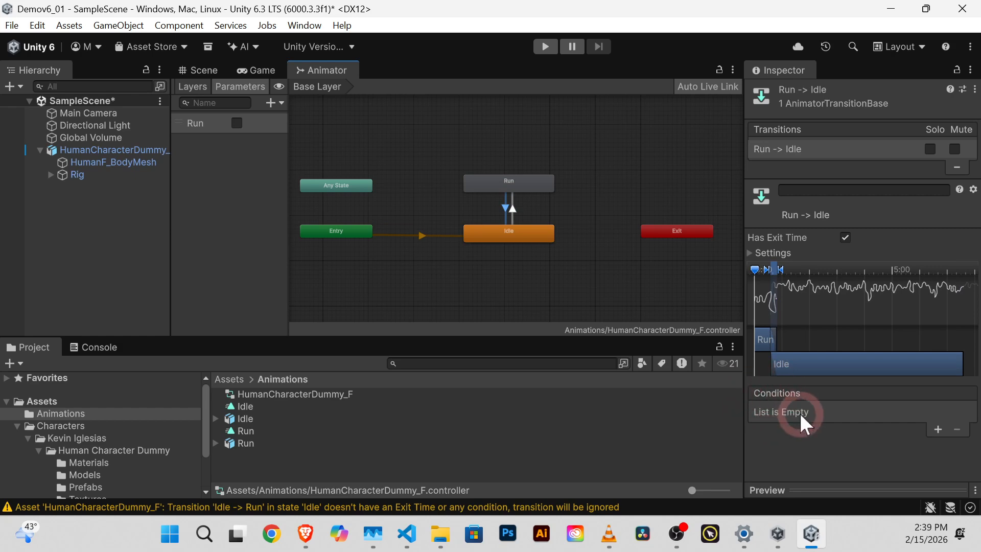
click(937, 428)
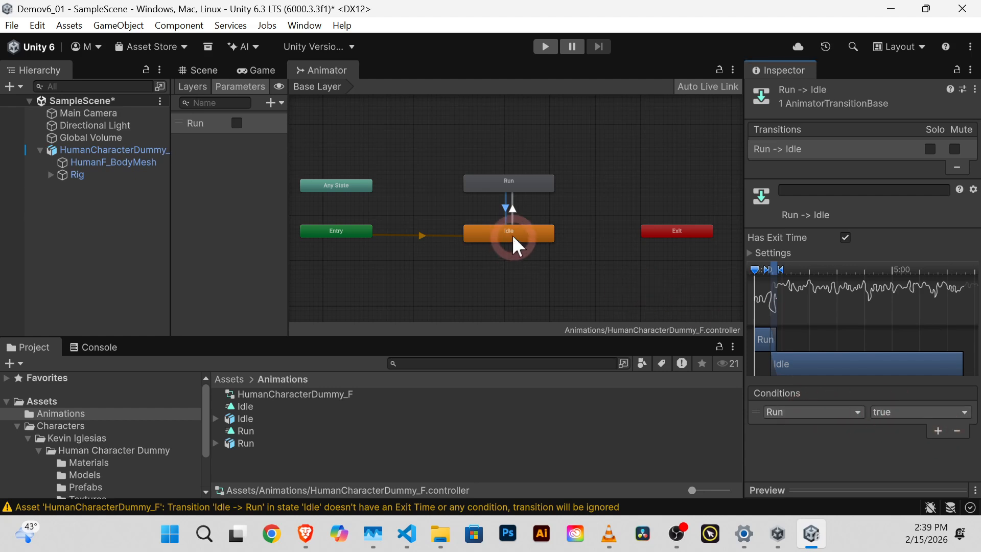
click(508, 211)
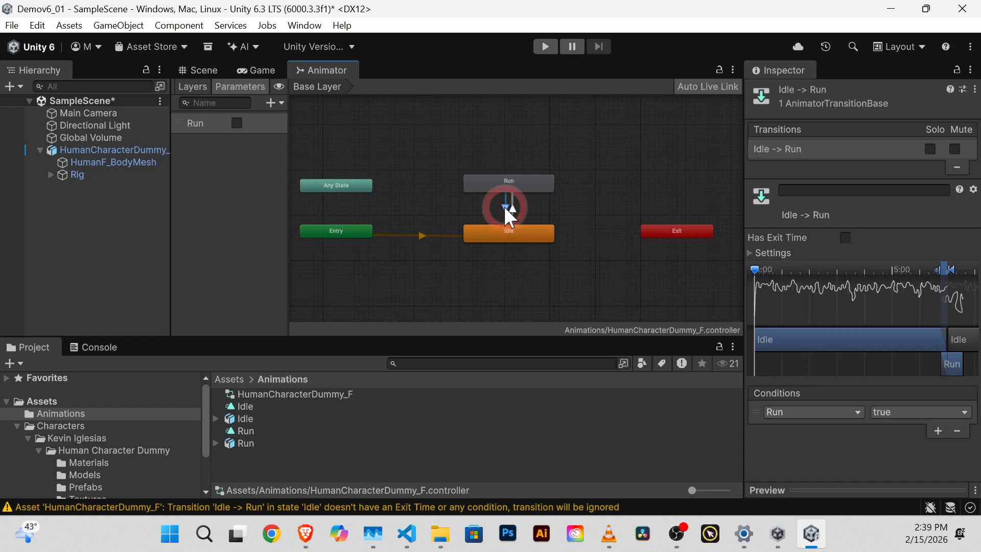
click(506, 207)
click(888, 411)
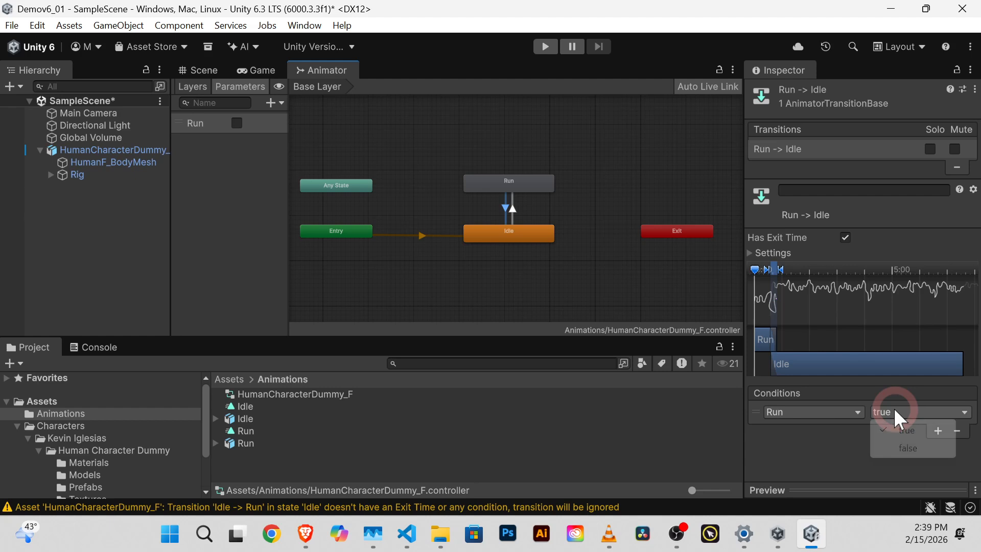
click(914, 438)
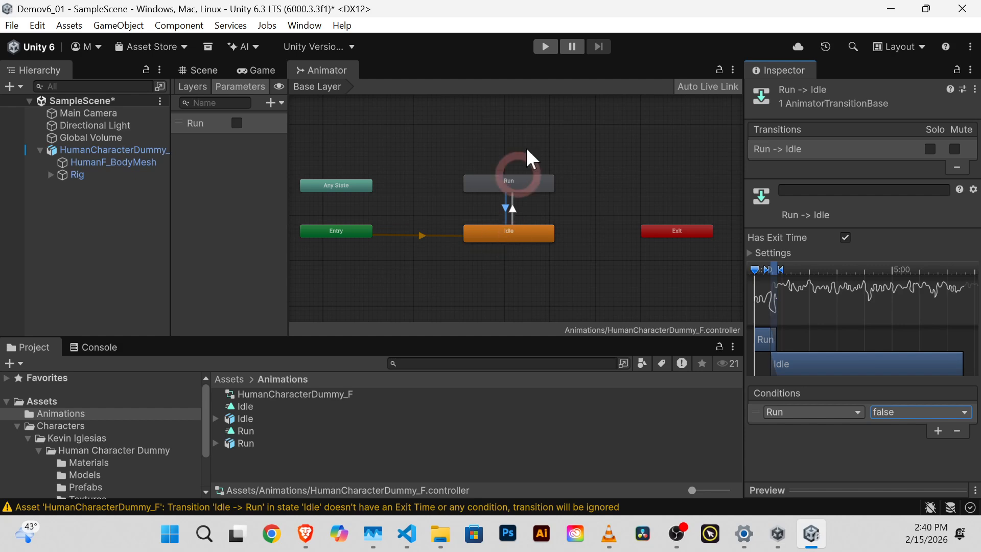
Step: Select the HumanCharacterDummy_F character in the Scene view and collapse its Transform and Animator components
click(200, 71)
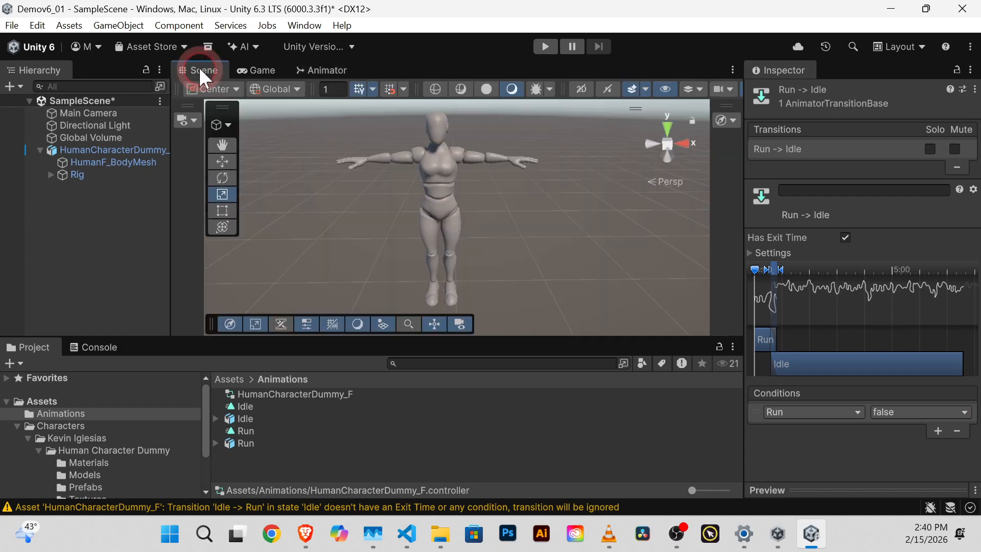
scroll(403, 216, down, 5)
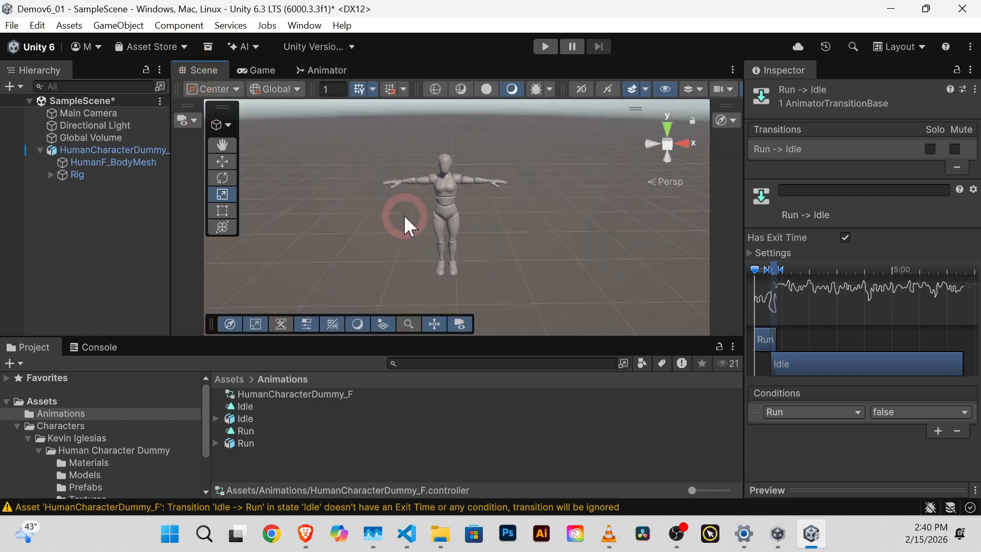
click(451, 202)
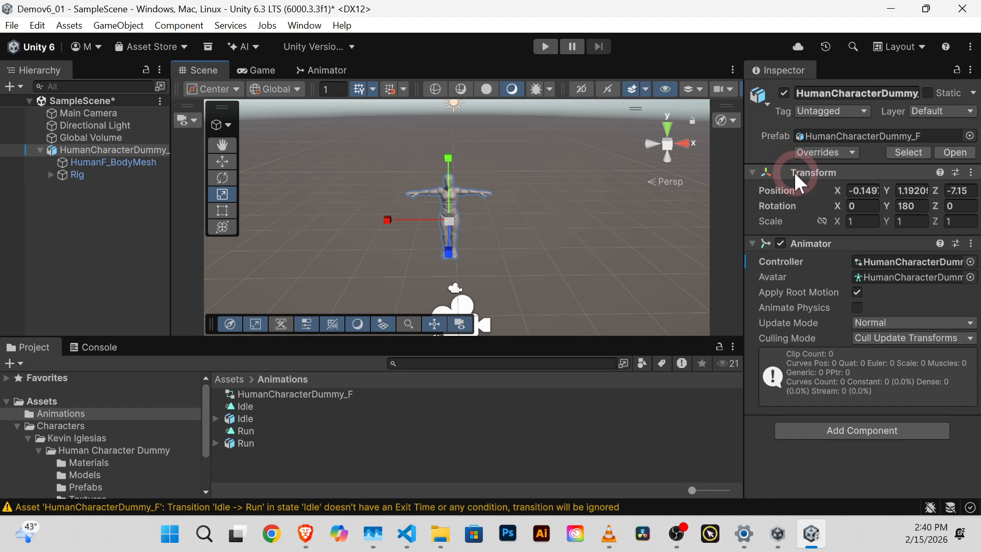
click(753, 173)
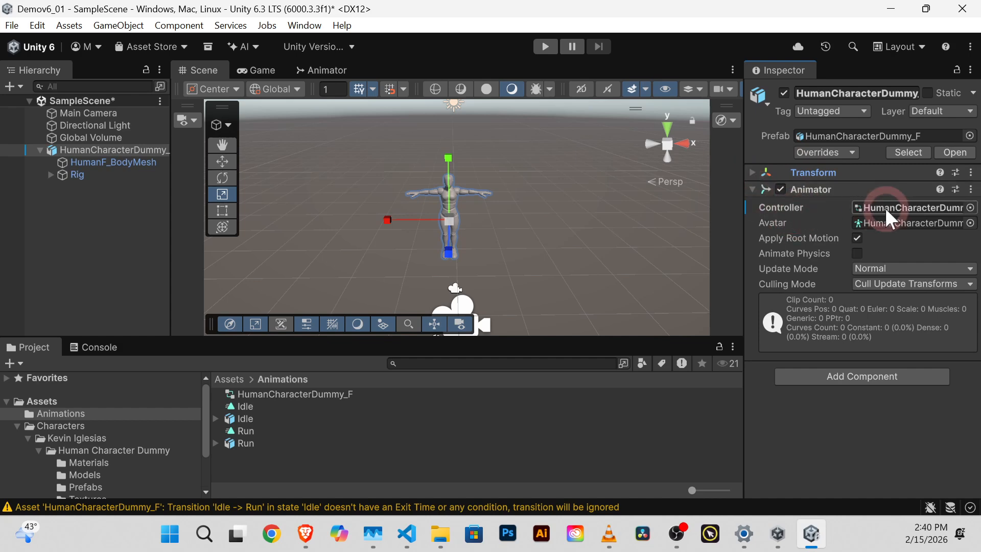
click(752, 189)
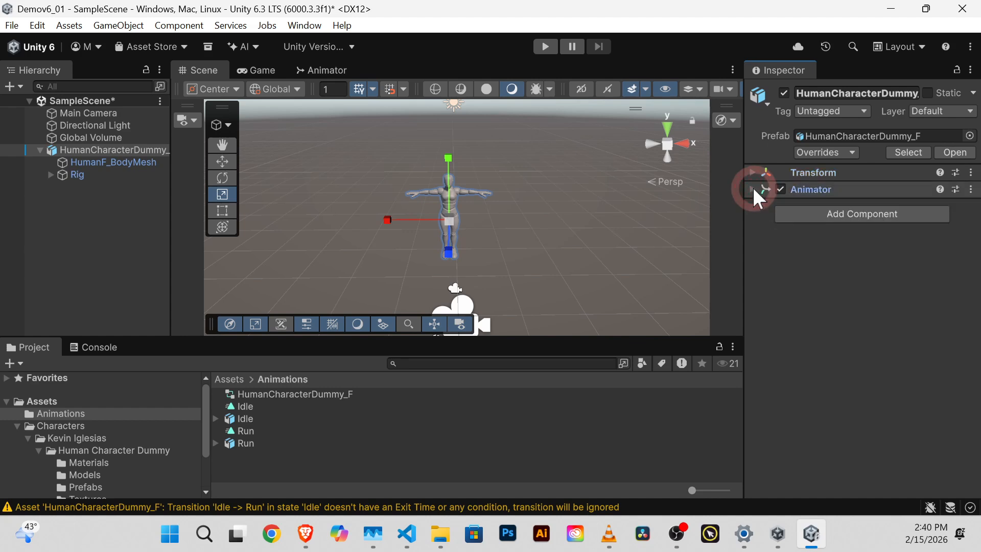
Step: Search for "contro" among the available components and add a Character Controller to the HumanCharacterDummy_F character
click(853, 212)
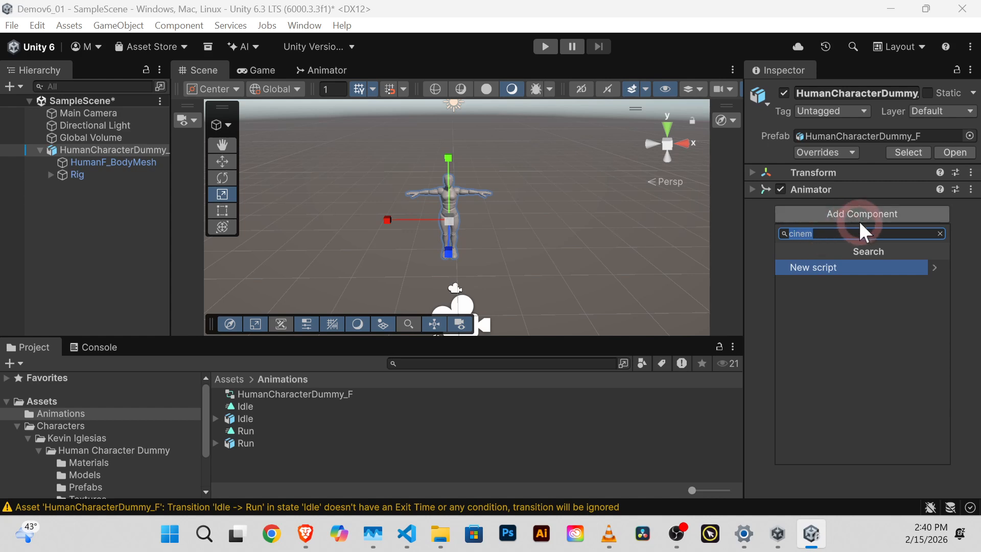
click(844, 233)
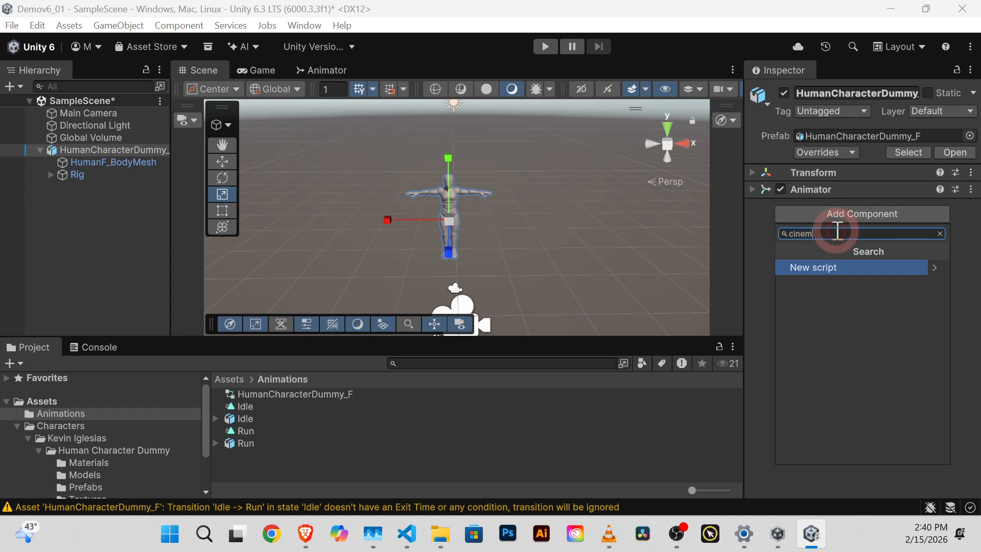
drag(836, 234, 740, 236)
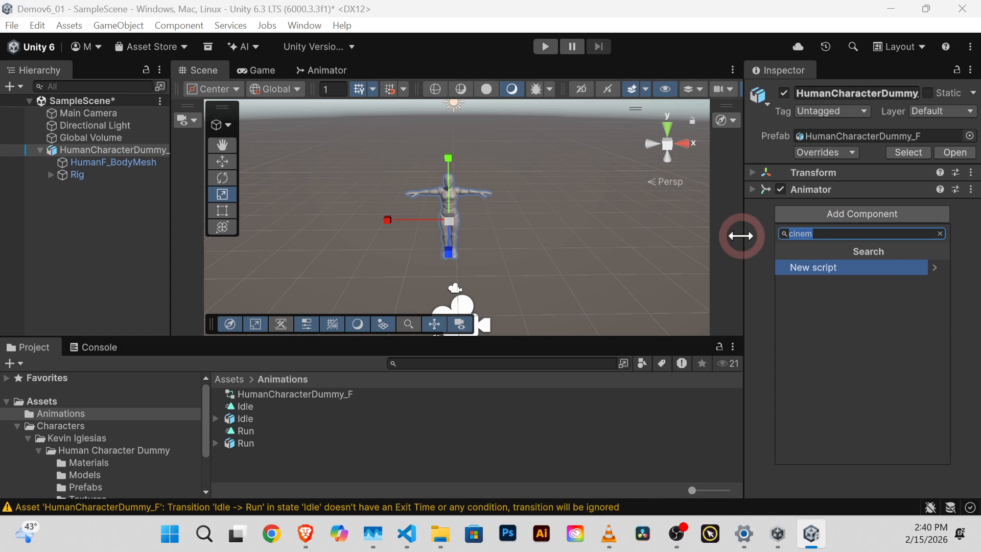
text(contro)
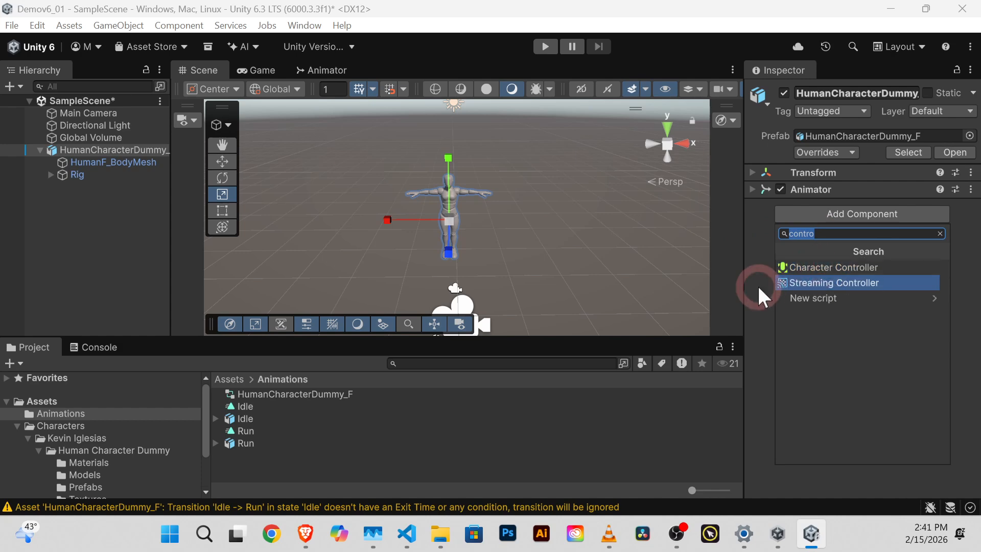
click(807, 260)
click(924, 245)
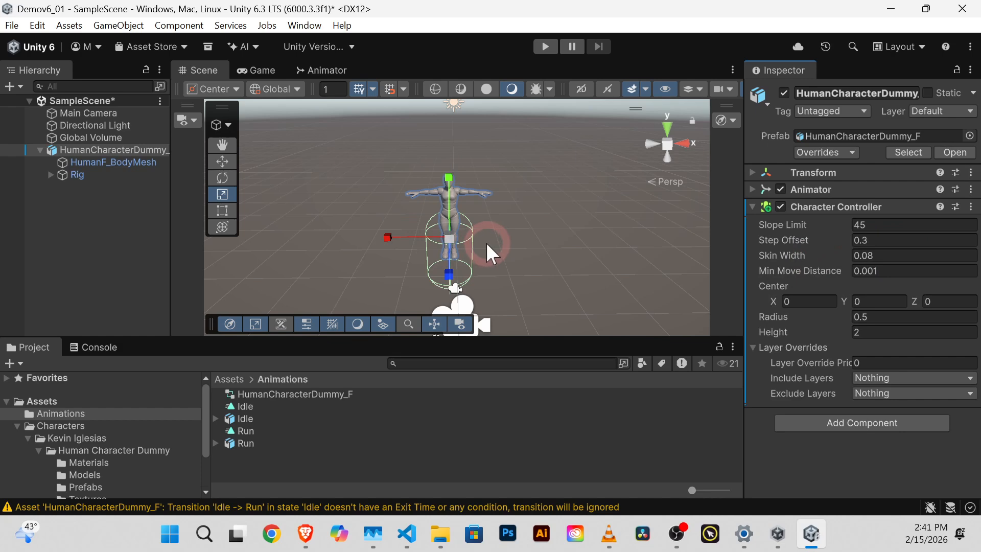
Step: Set the Character Controller's Center Y to 1 so its capsule lines up with the character's body
right_drag(526, 247, 400, 169)
alt+drag(400, 169, 259, 121)
scroll(494, 204, down, 3)
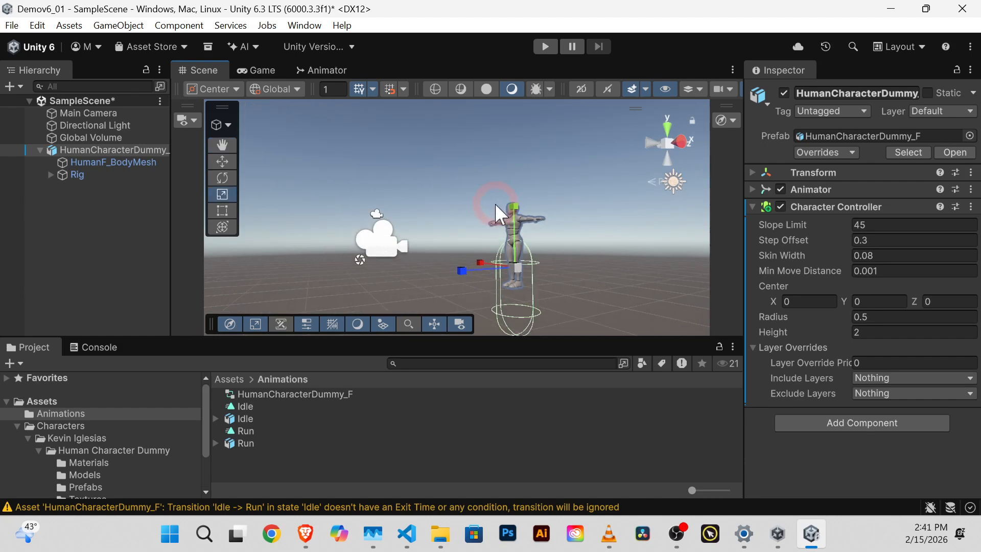
alt+drag(493, 204, 567, 216)
scroll(495, 247, up, 4)
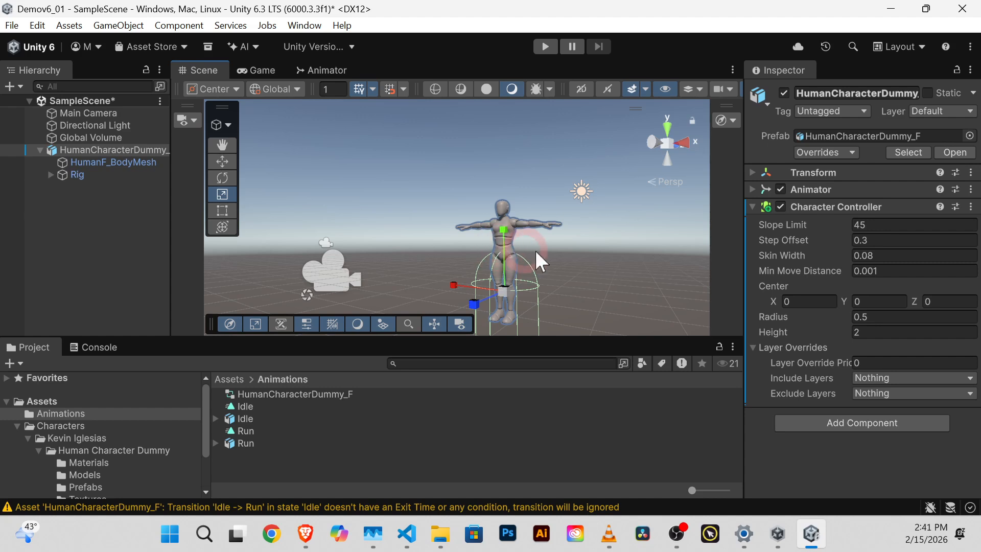
middle_drag(534, 267, 424, 202)
alt+drag(412, 216, 540, 273)
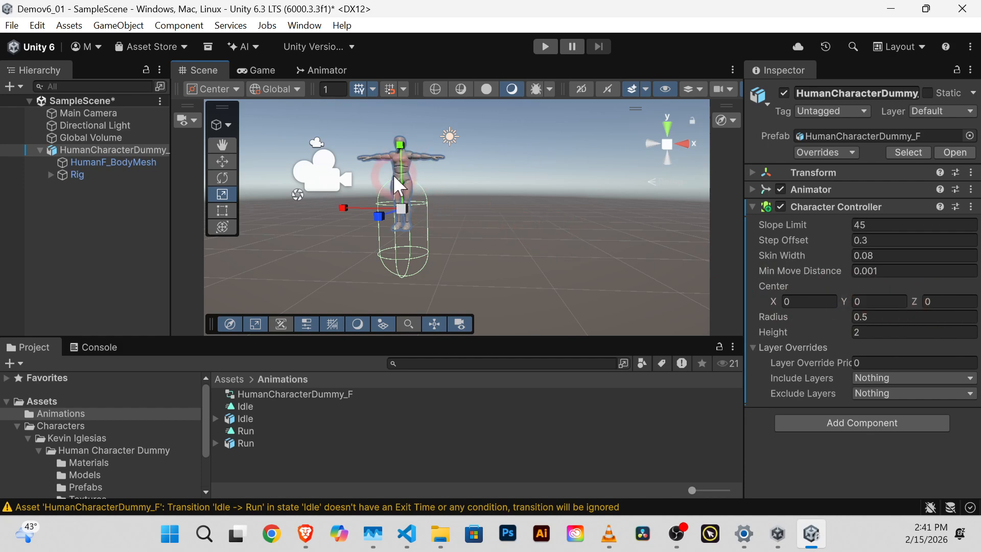
click(869, 301)
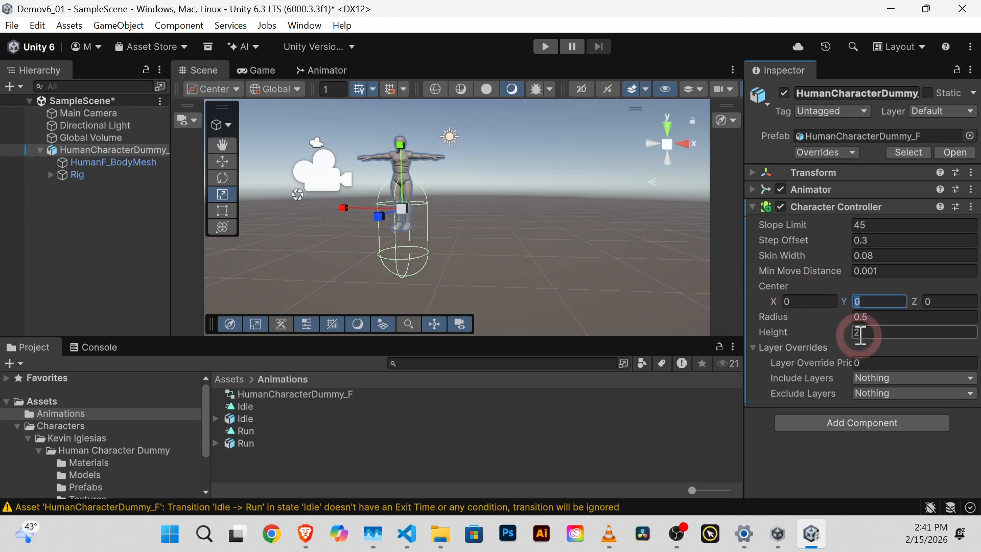
click(862, 300)
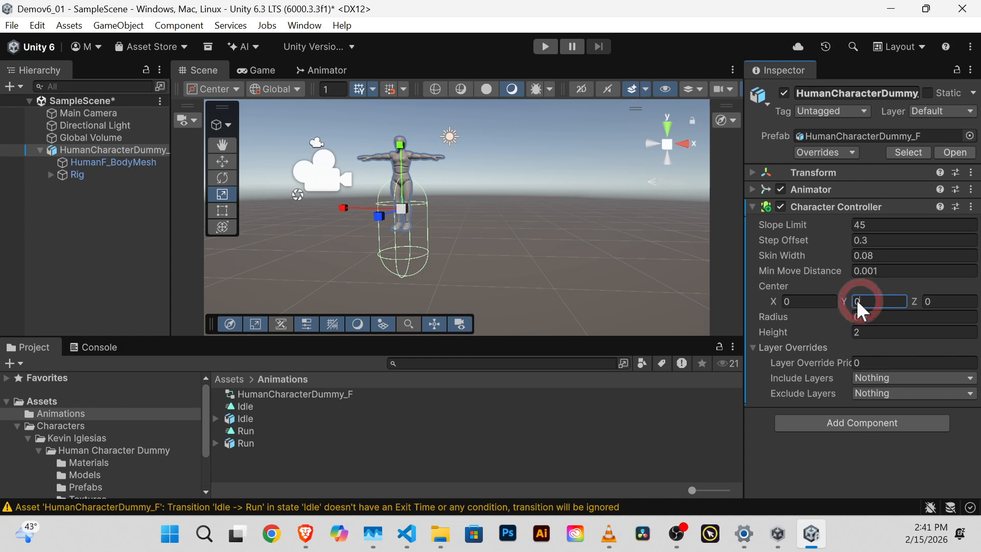
text(1)
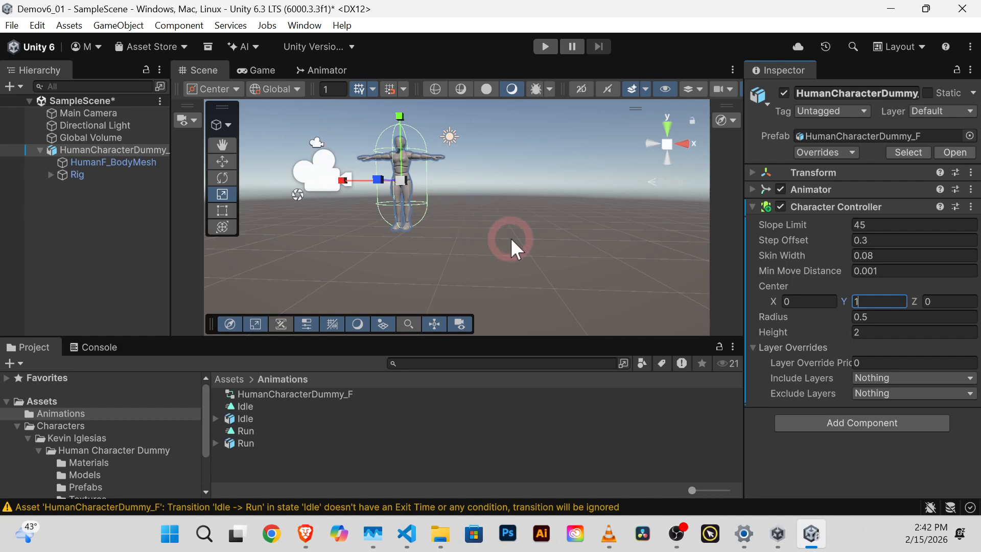
Step: Check the capsule's fit around the character and add a 3D Plane to the scene
alt+drag(510, 237, 591, 302)
scroll(513, 257, up, 4)
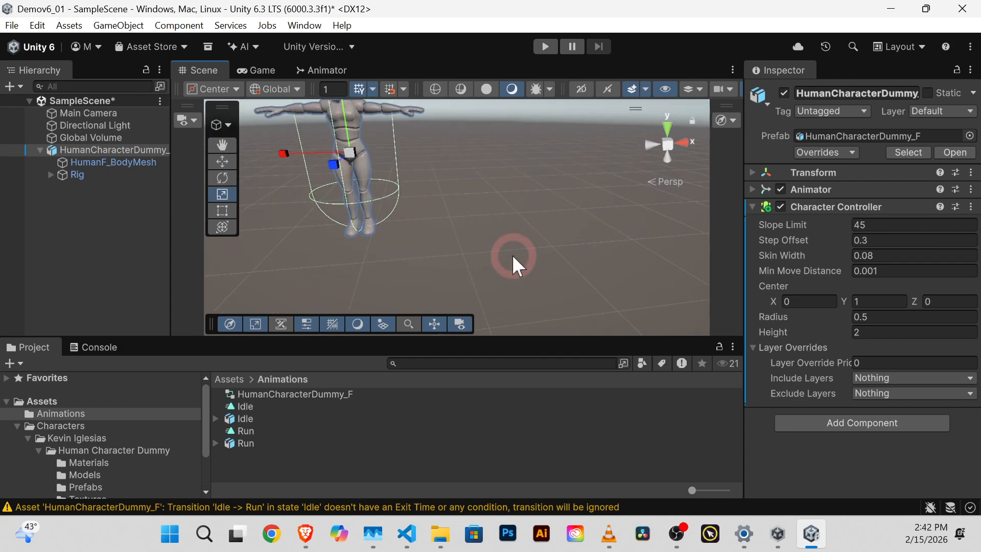
scroll(512, 256, down, 3)
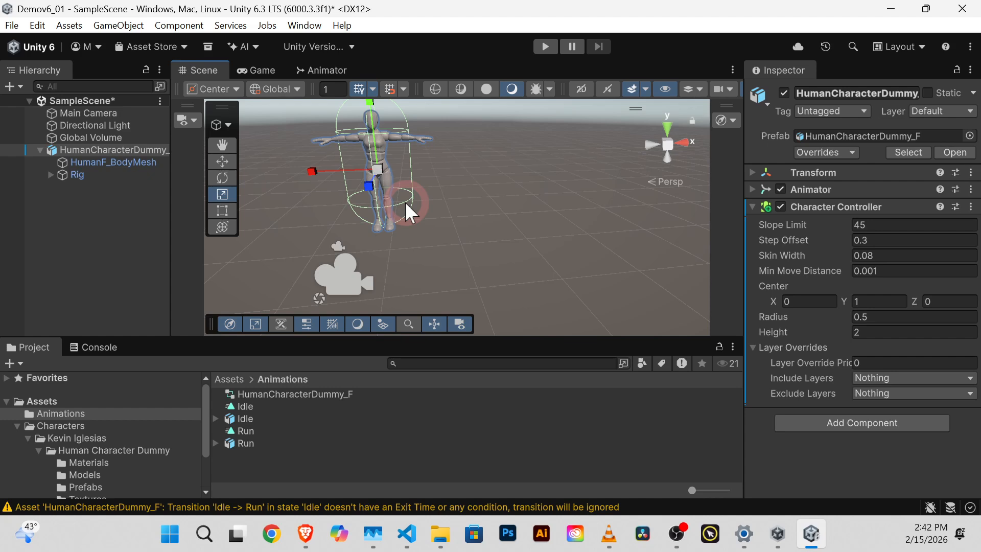
alt+drag(473, 229, 453, 186)
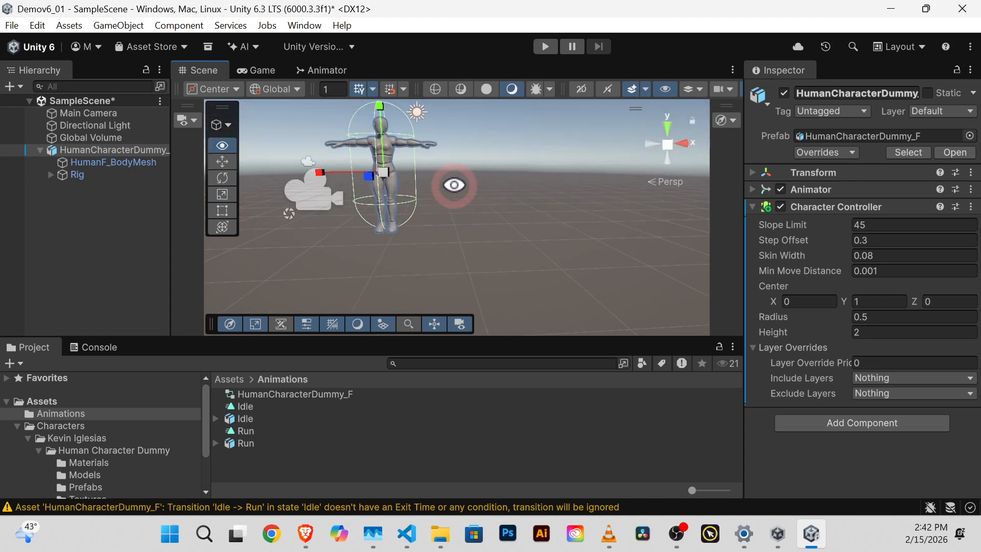
middle_drag(476, 176, 531, 209)
key(r)
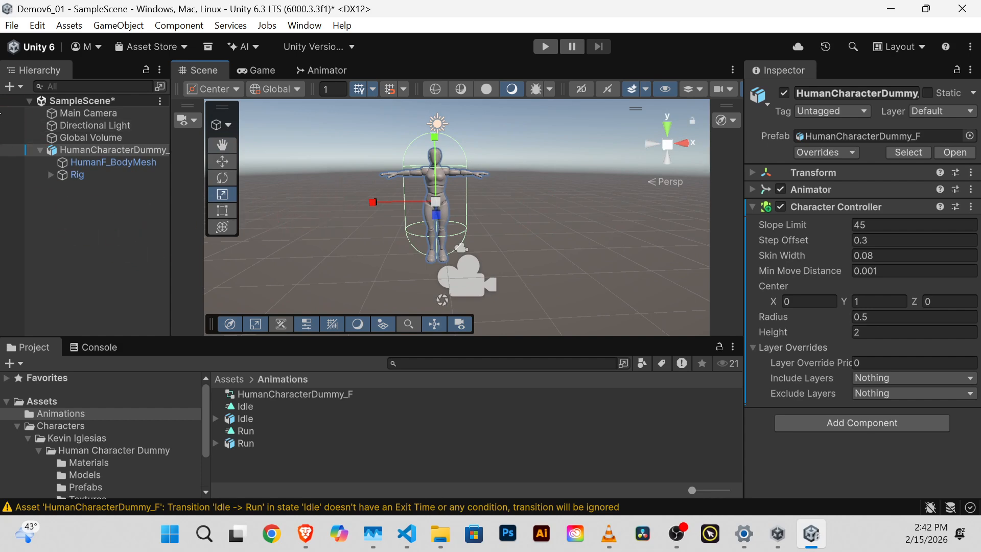
right_click(43, 229)
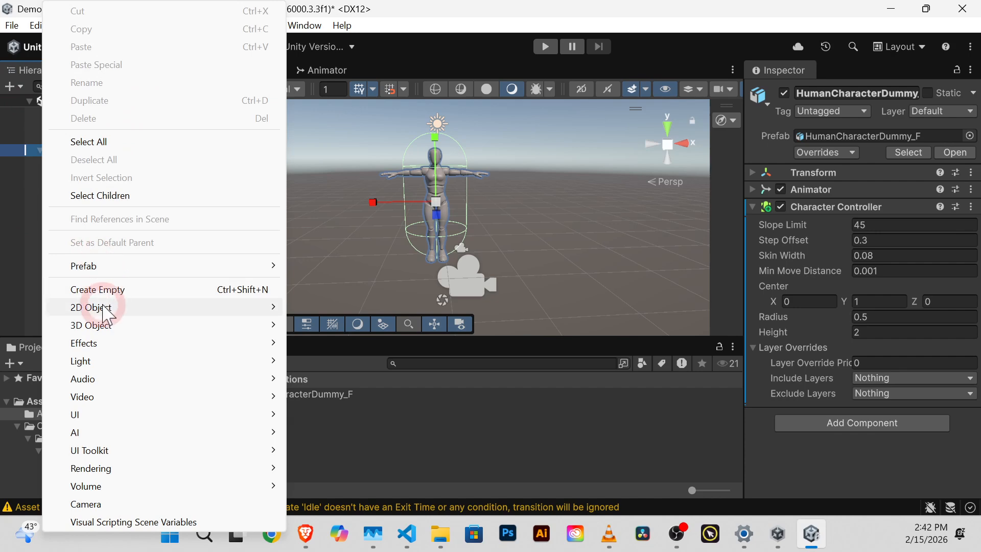
mouse_move(97, 325)
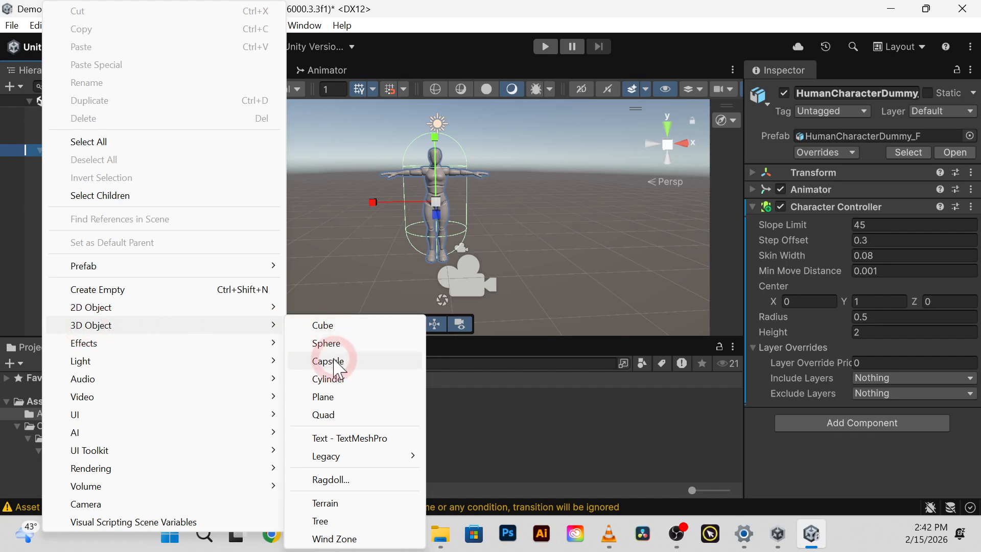
click(331, 397)
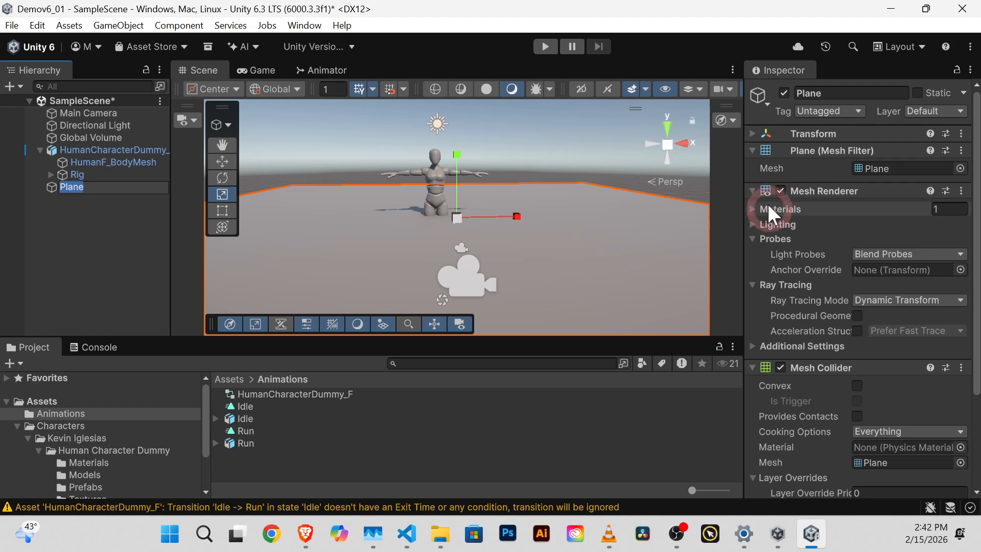
Step: Examine the Plane's Mesh Filter, Mesh Renderer and Mesh Collider component settings
click(752, 190)
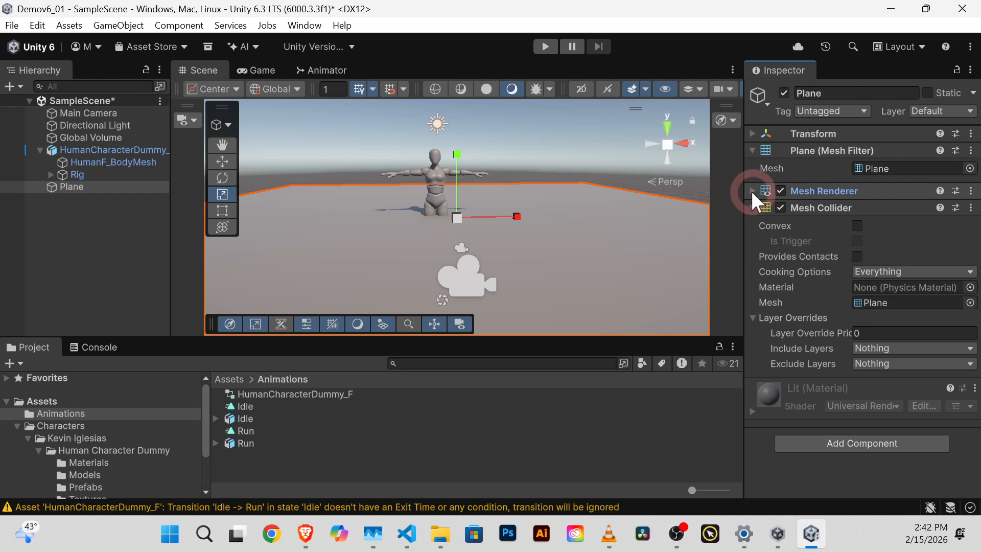
click(752, 206)
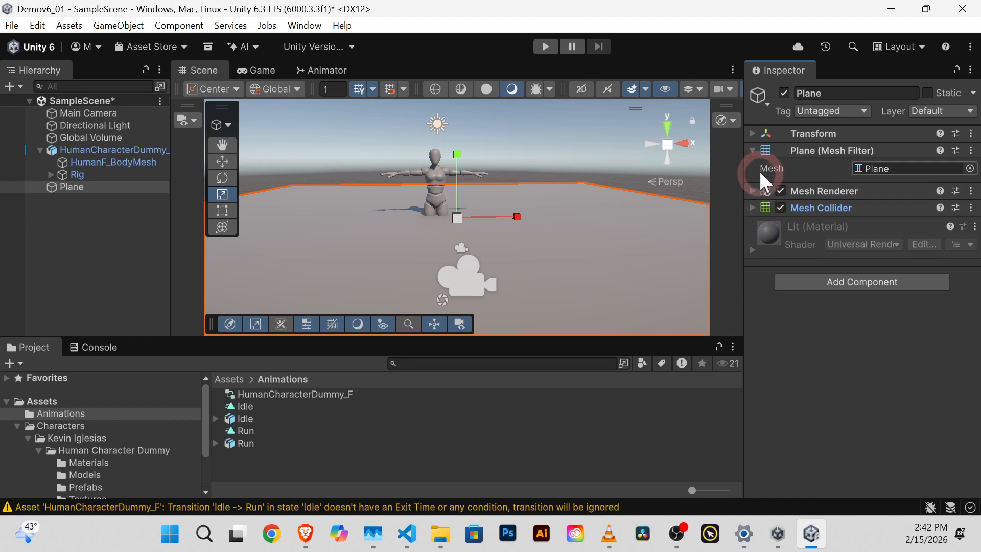
click(751, 151)
click(751, 150)
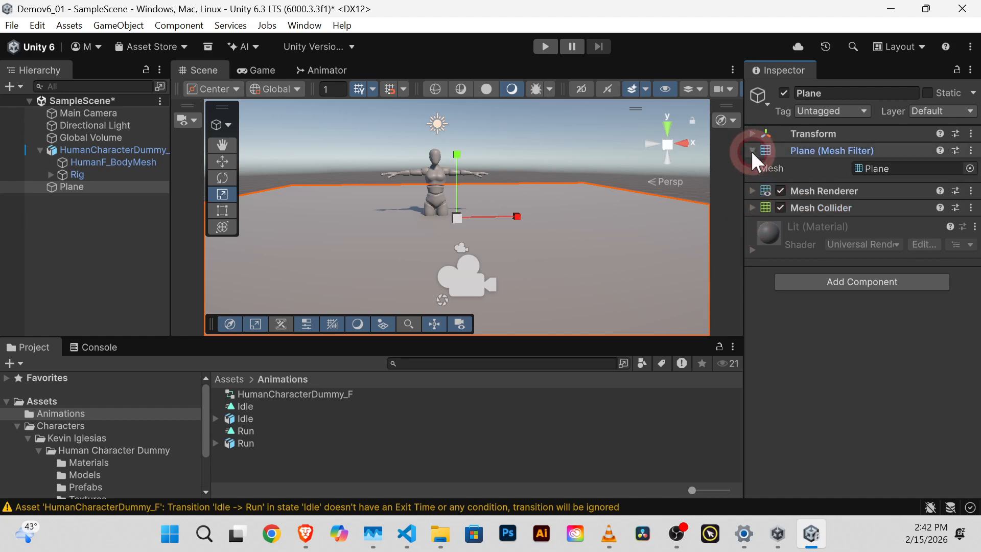
click(751, 190)
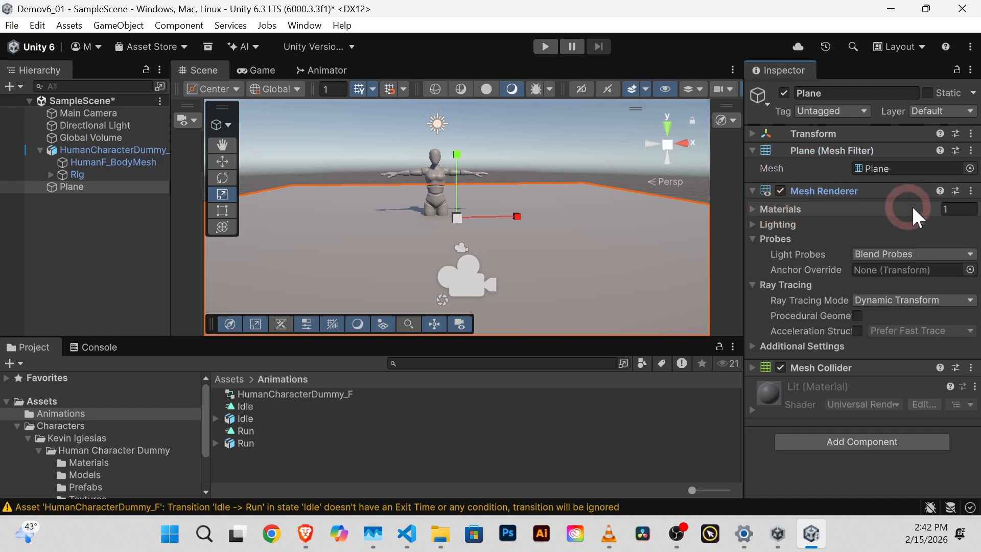
click(752, 367)
scroll(789, 333, down, 2)
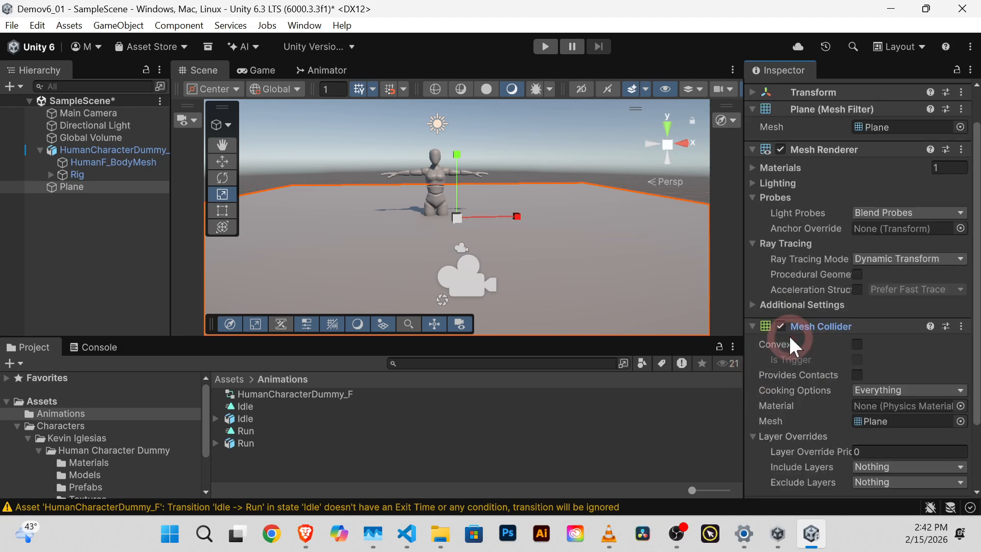
scroll(790, 342, down, 2)
scroll(792, 337, up, 3)
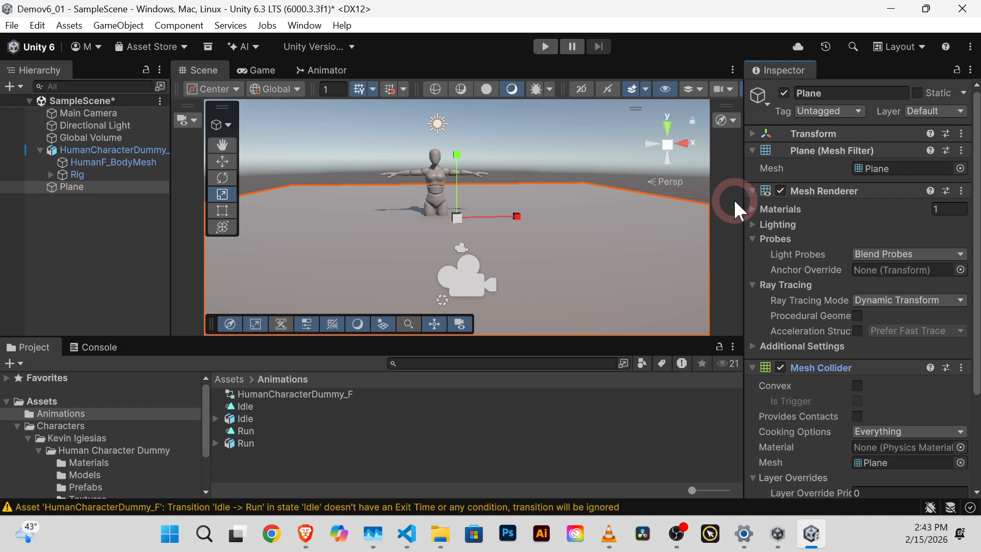
Step: Set the Plane's Transform position to X 0, Y 0 and Z 0
click(752, 133)
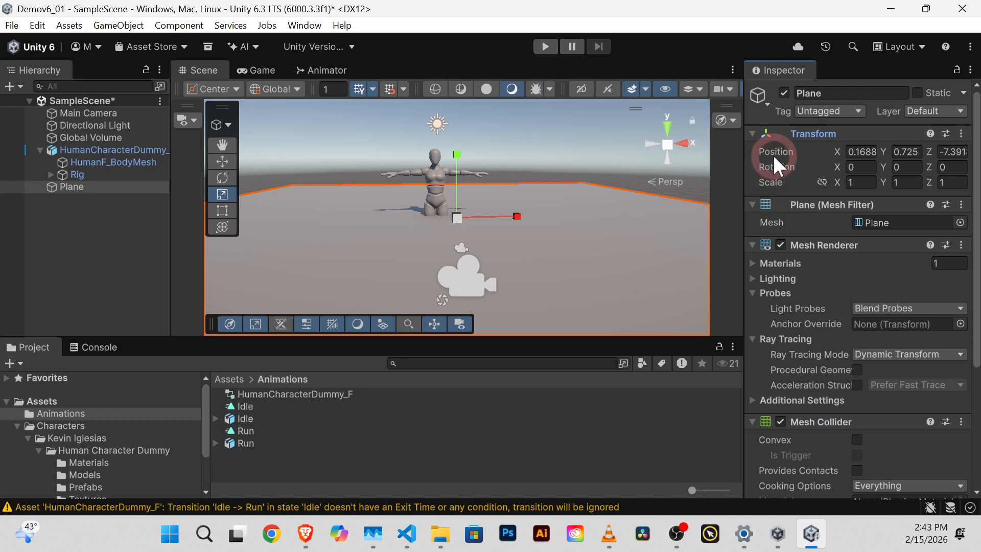
click(912, 152)
click(866, 151)
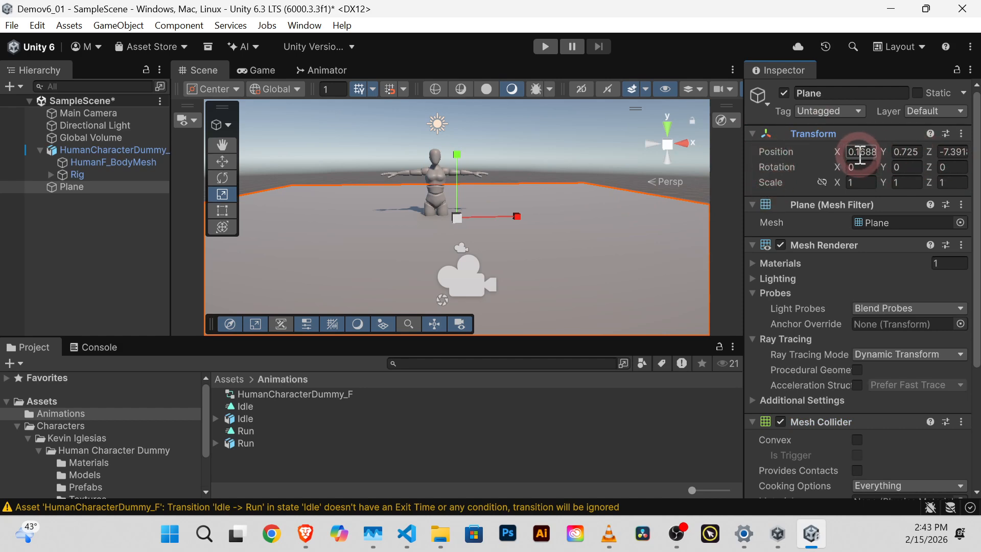
click(913, 153)
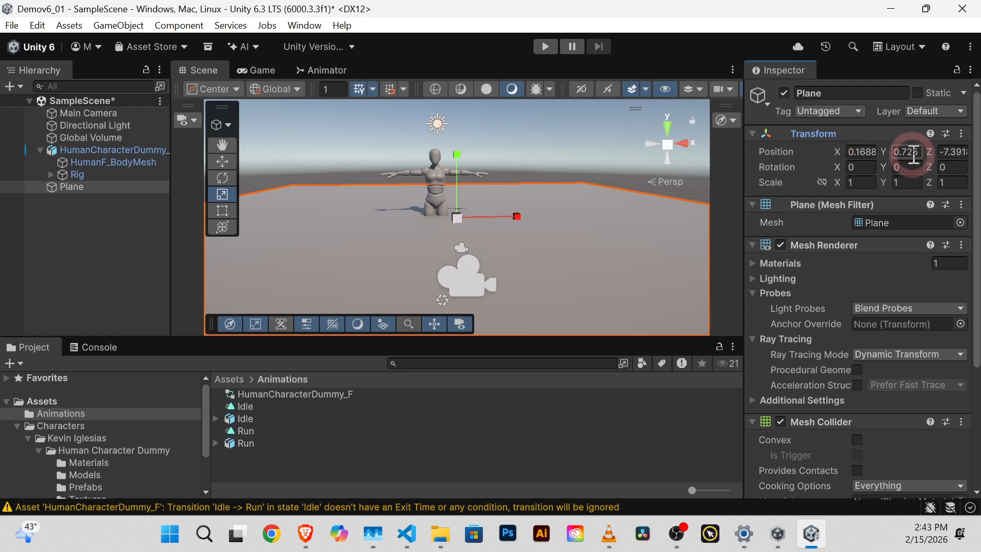
click(866, 152)
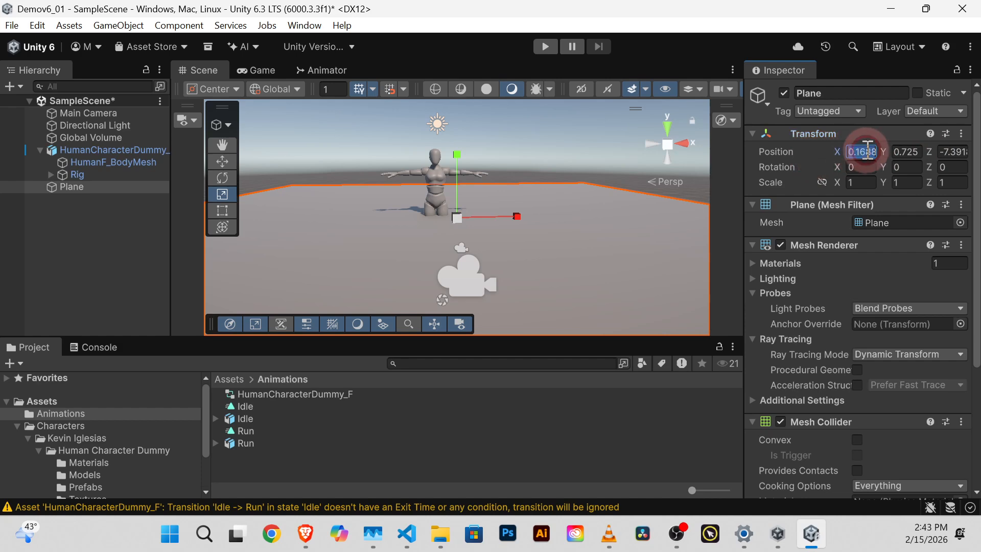
click(895, 153)
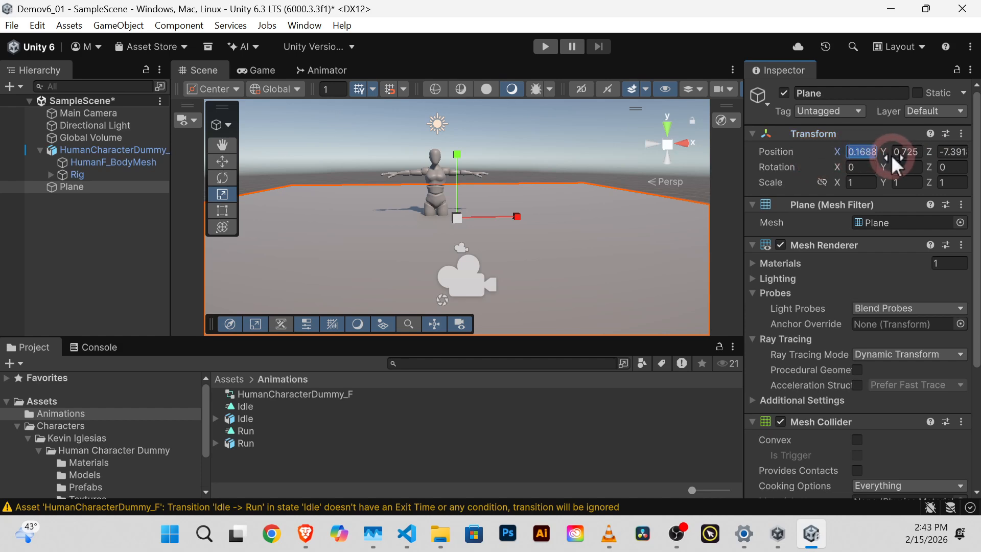
text(0)
click(907, 148)
text(0)
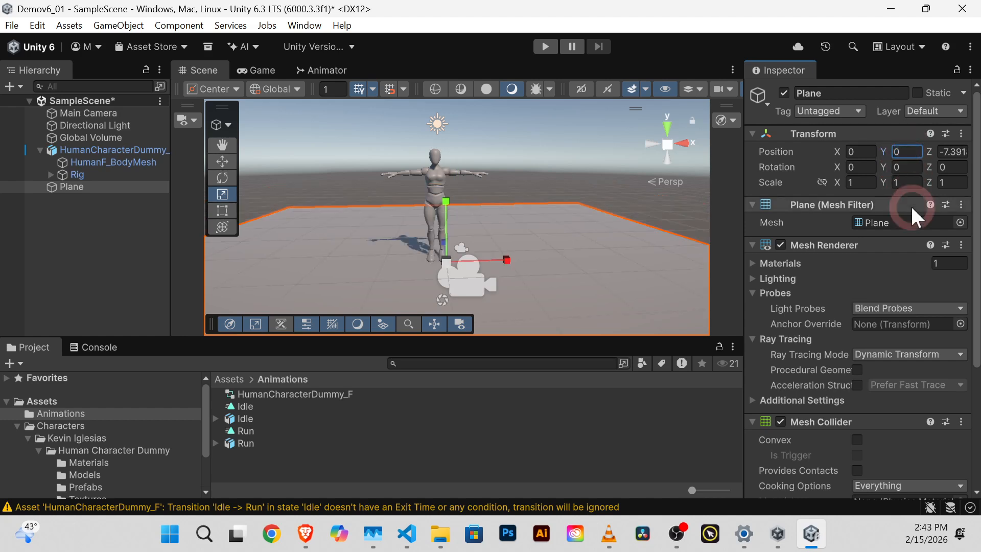
click(951, 149)
text(0)
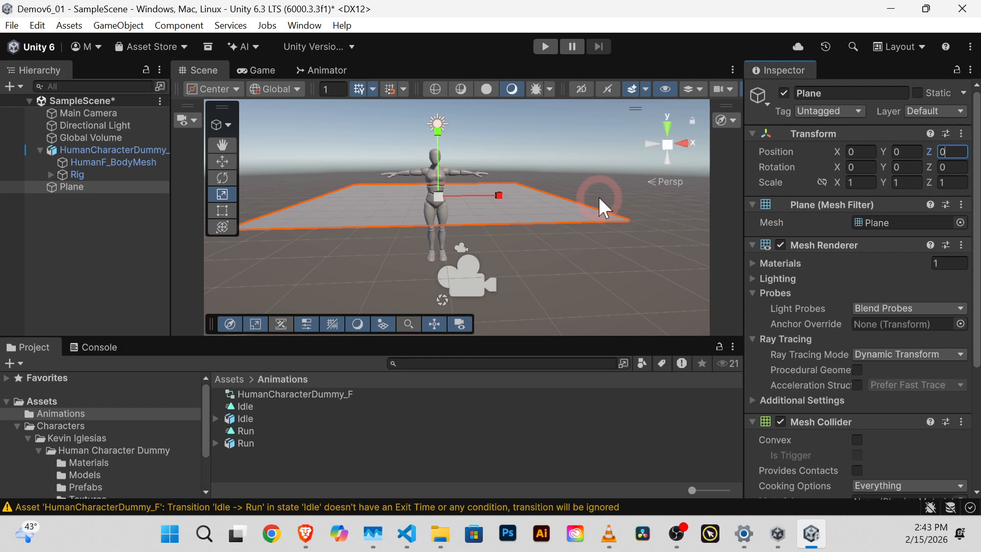
Step: Review the Plane's placement relative to the character along with its Scale X and Position values
alt+drag(599, 196, 600, 262)
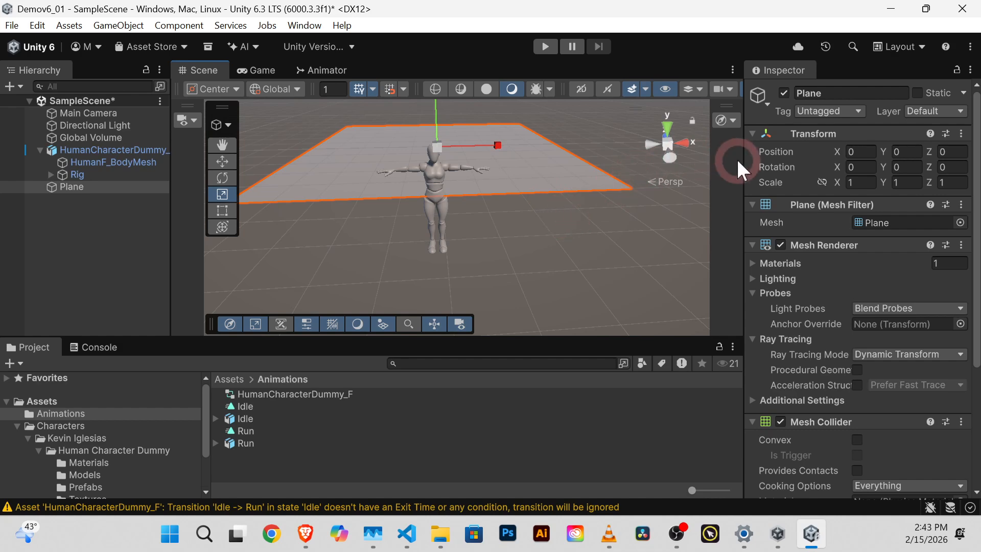
click(855, 182)
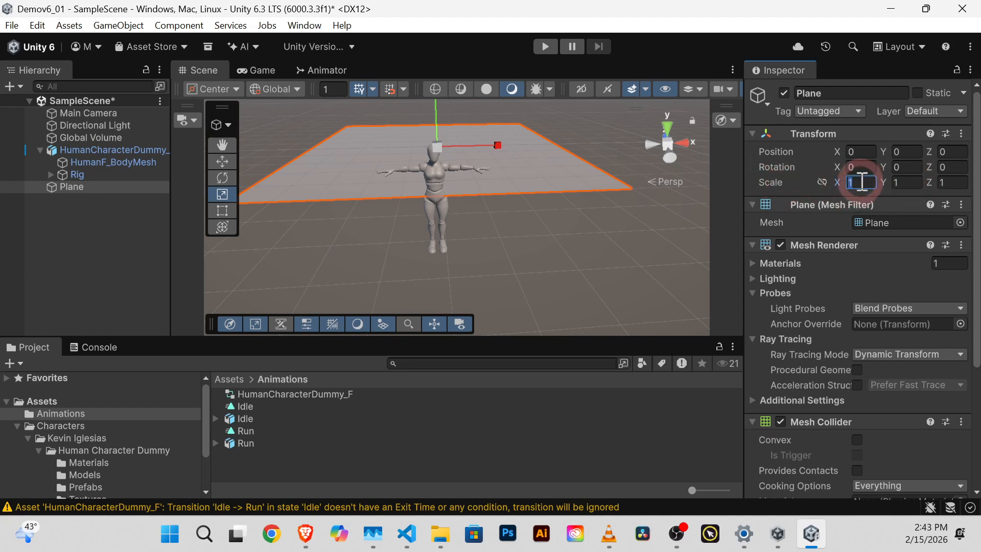
click(860, 153)
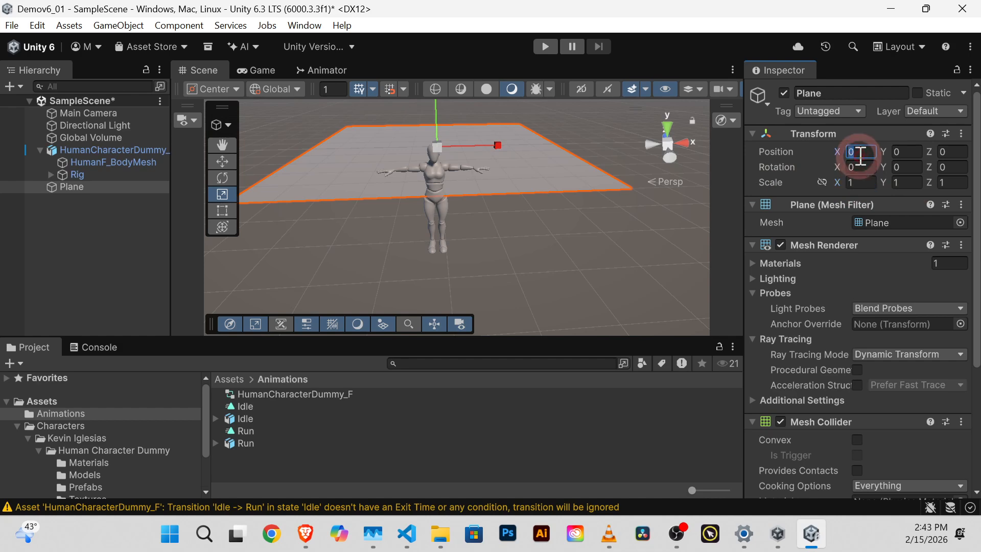
click(902, 153)
click(925, 153)
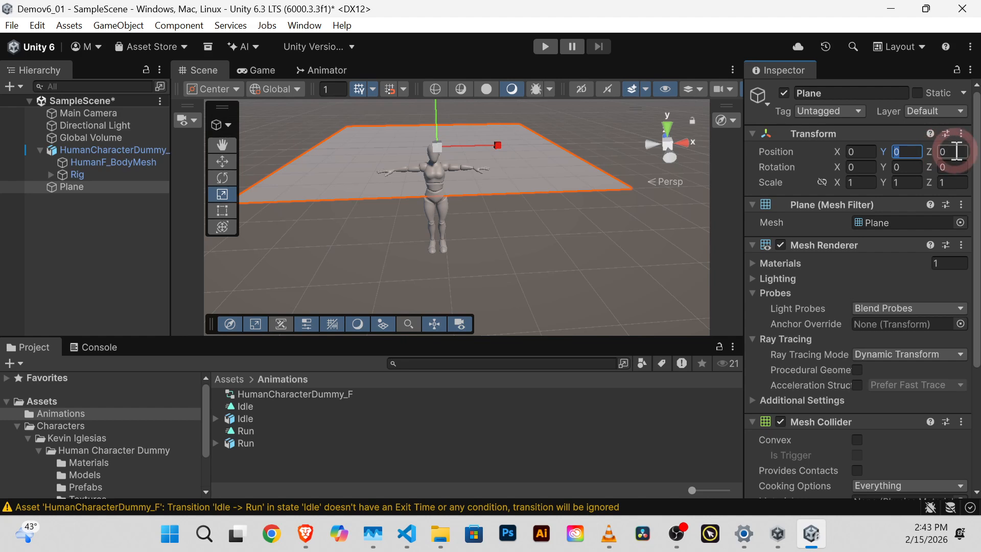
Step: Check the Plane's Rotation and Scale values and activate the Move tool
click(853, 168)
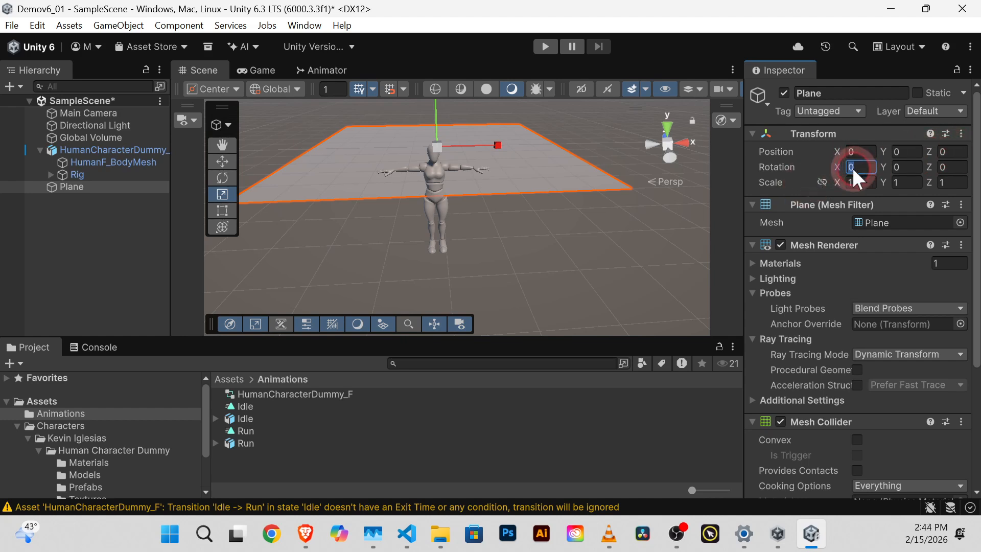
click(950, 183)
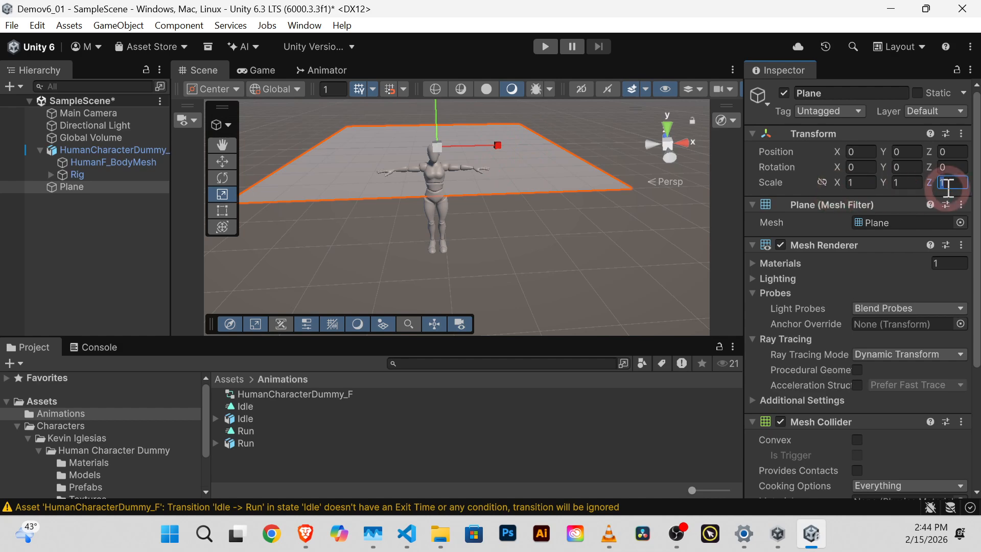
click(853, 182)
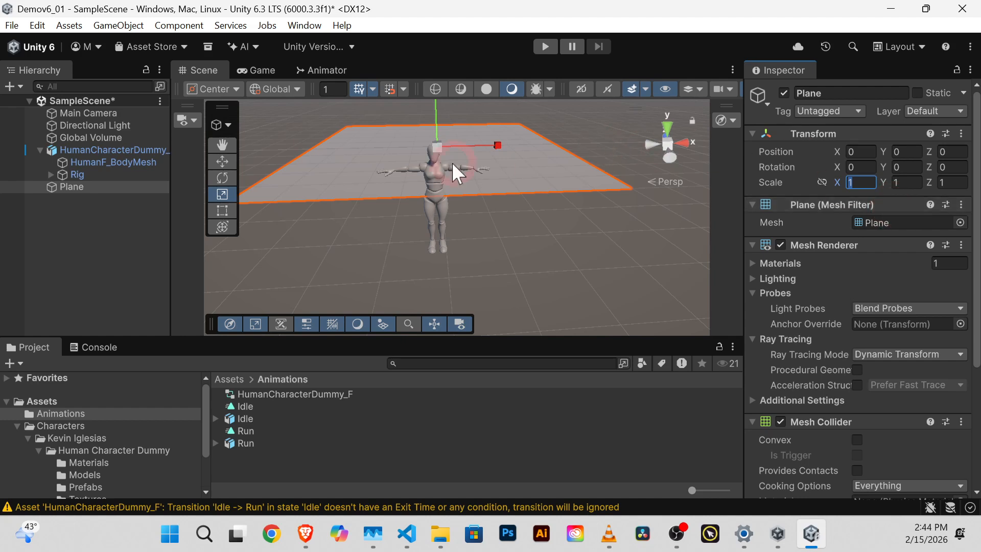
click(223, 161)
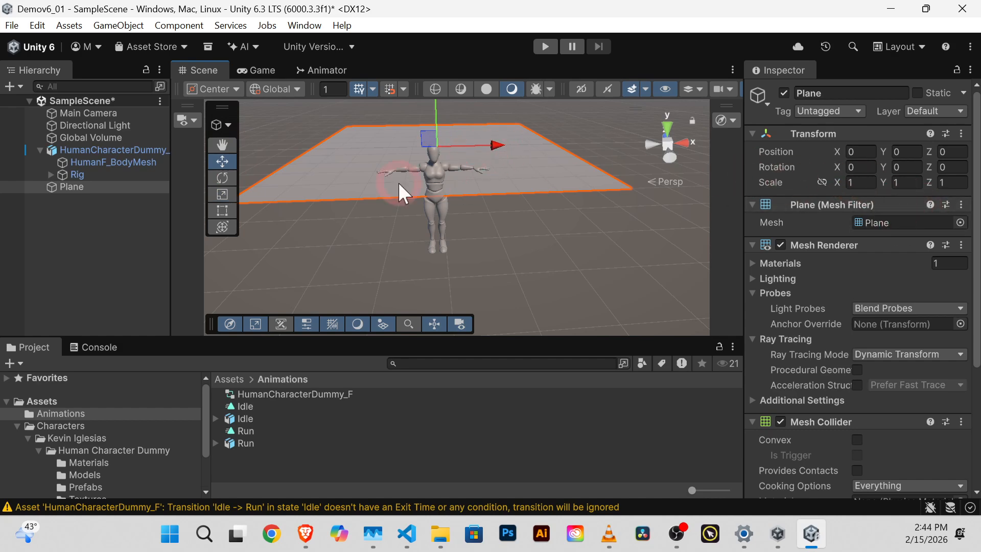
Step: Set the Plane's Scale to X 6 and Z 12 and check its size against the character
click(861, 182)
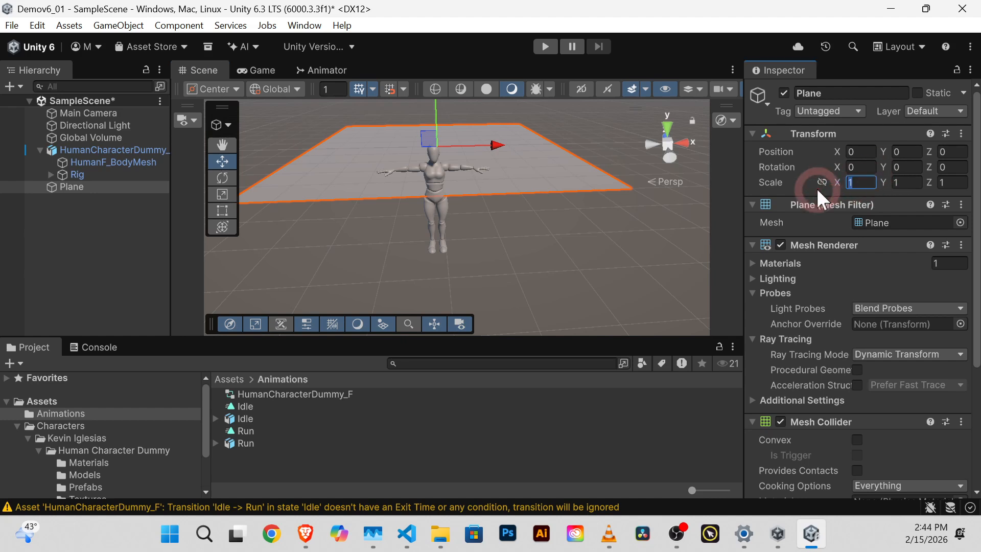
text(6)
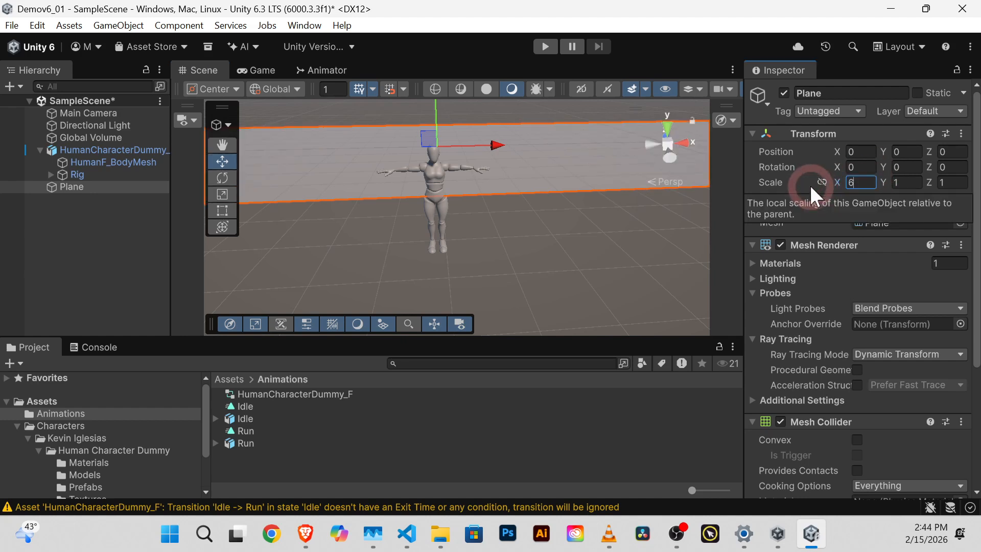
click(953, 183)
text(2)
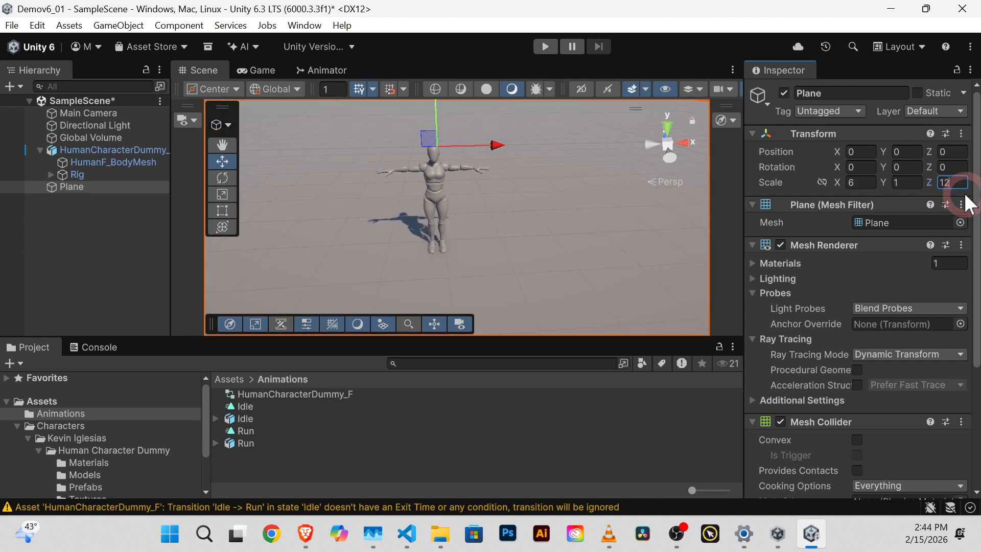
scroll(504, 243, down, 15)
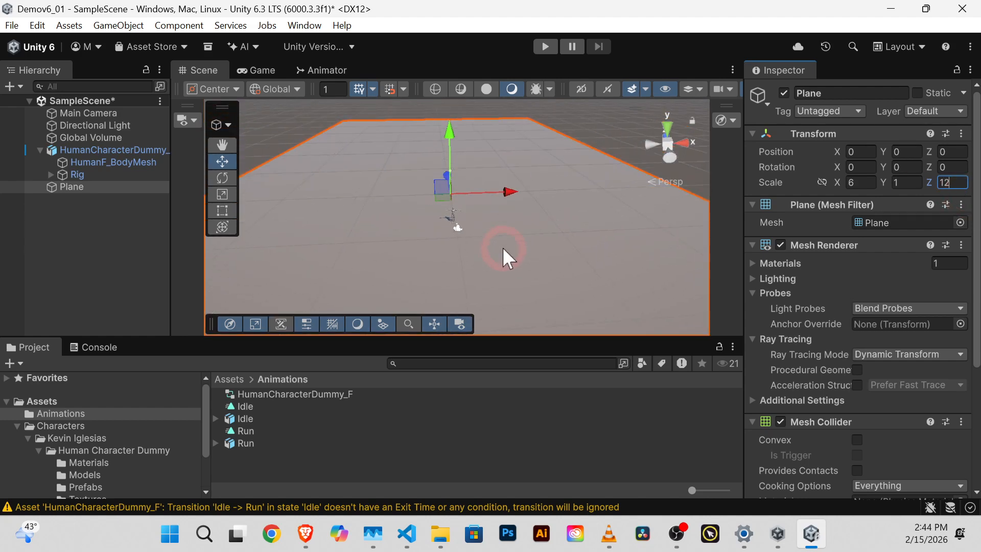
scroll(503, 249, down, 2)
scroll(503, 249, up, 8)
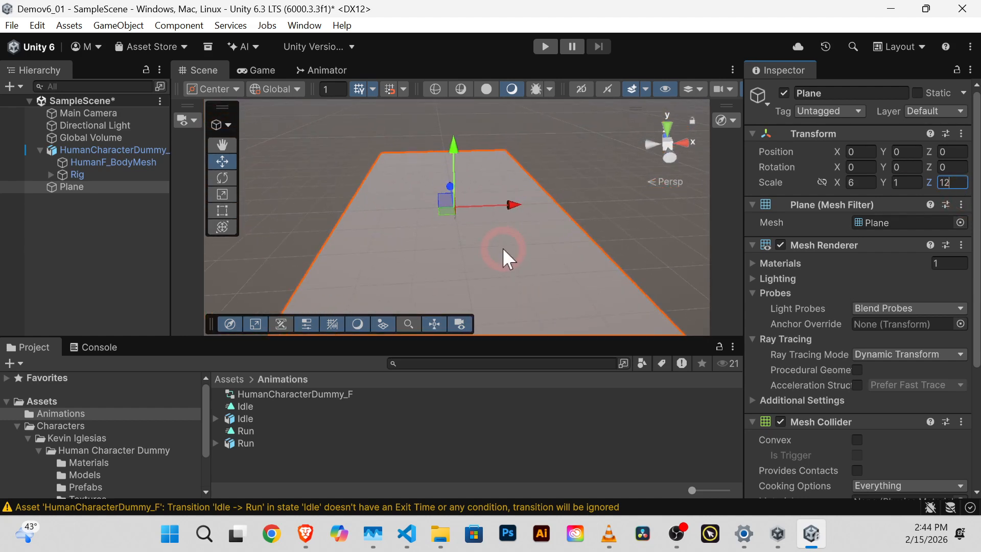
scroll(503, 249, up, 3)
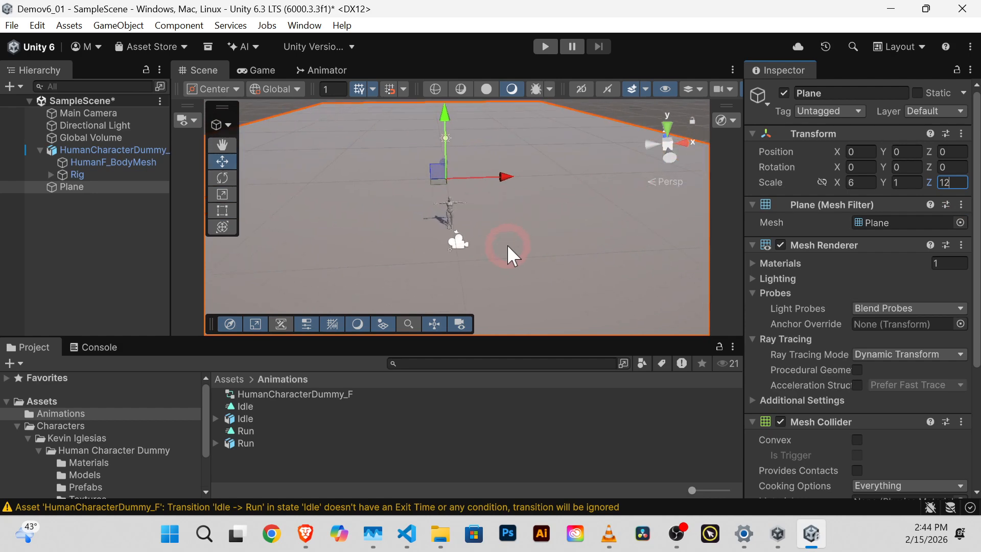
scroll(506, 244, up, 3)
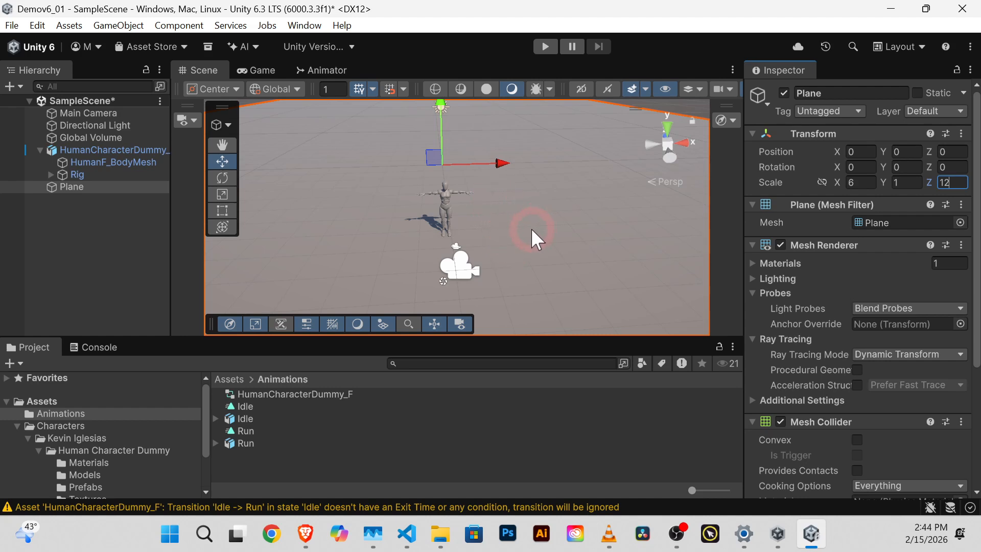
scroll(529, 233, down, 4)
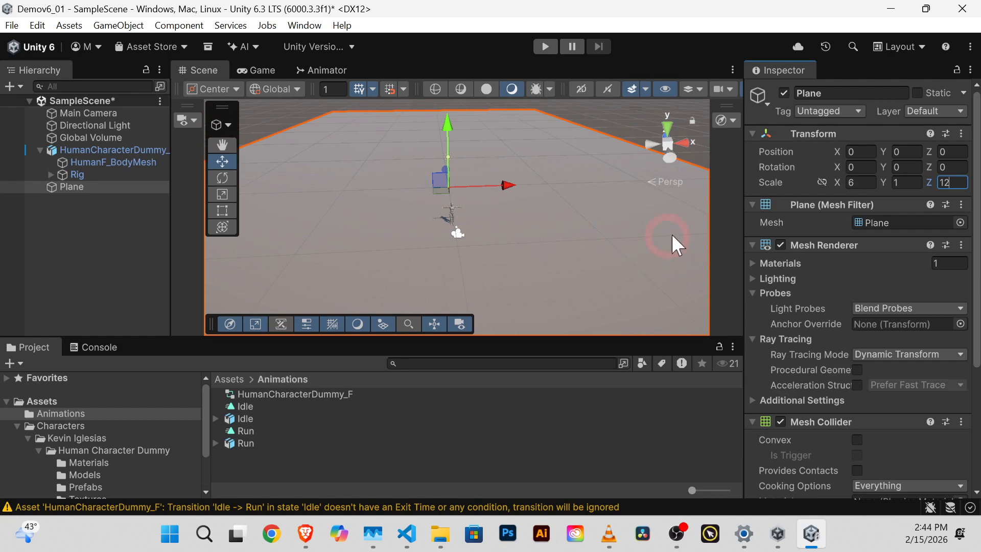
Step: Set the Plane's Scale to X 1 and Z 2 and move it along the Z axis to about -7.45
click(860, 183)
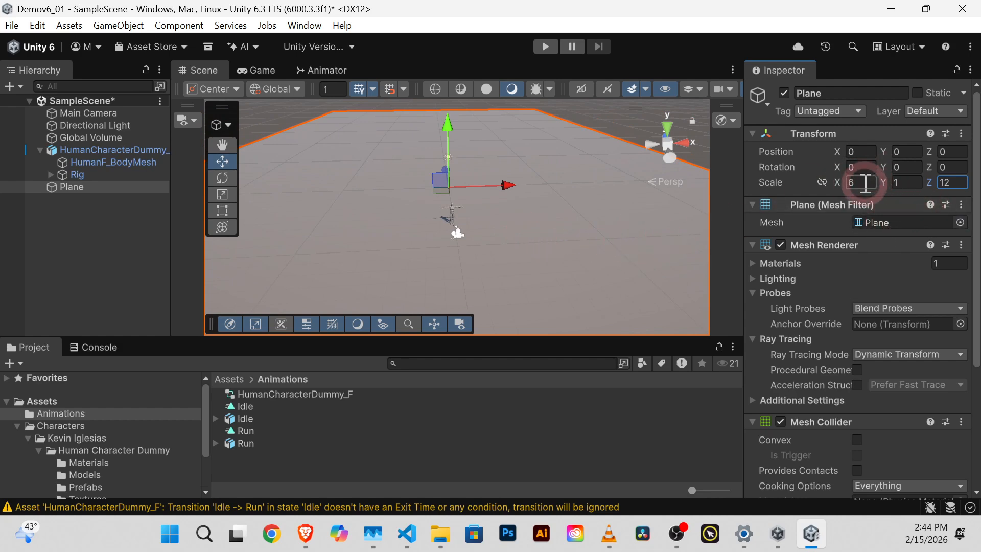
click(866, 184)
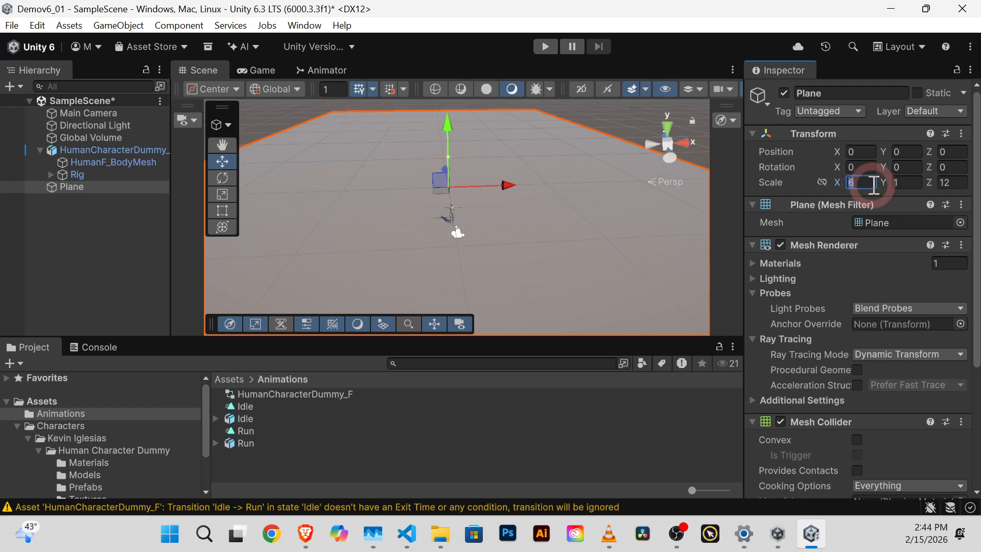
text(1)
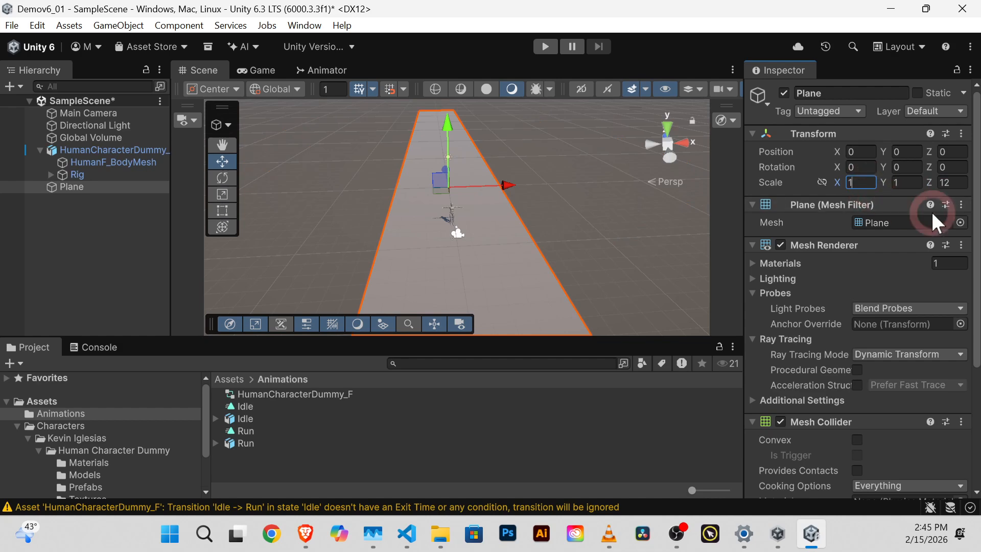
click(901, 183)
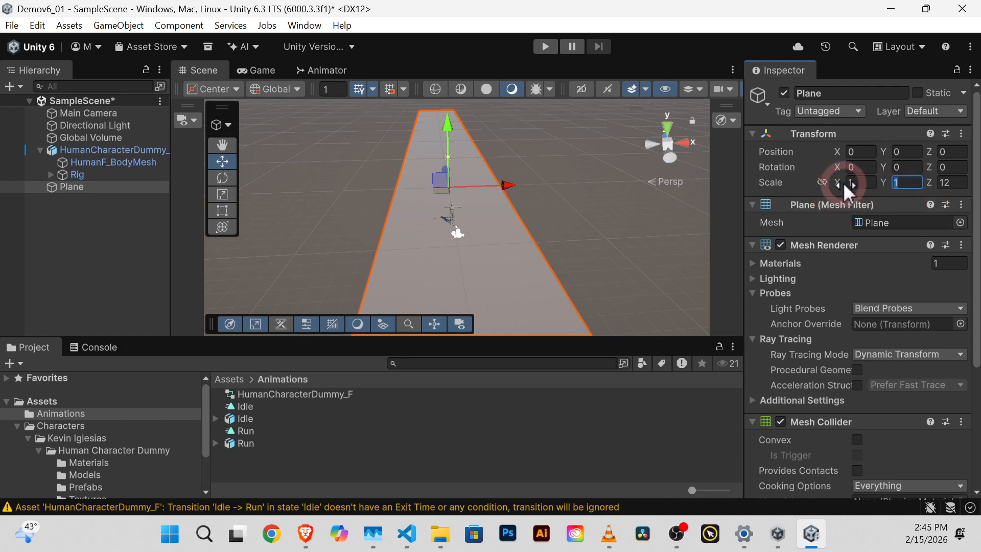
click(908, 182)
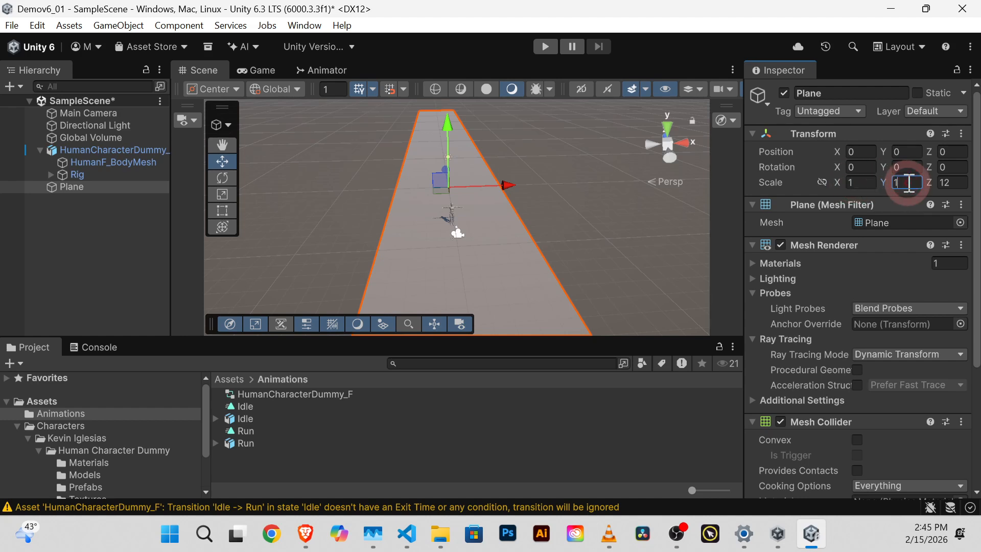
click(953, 181)
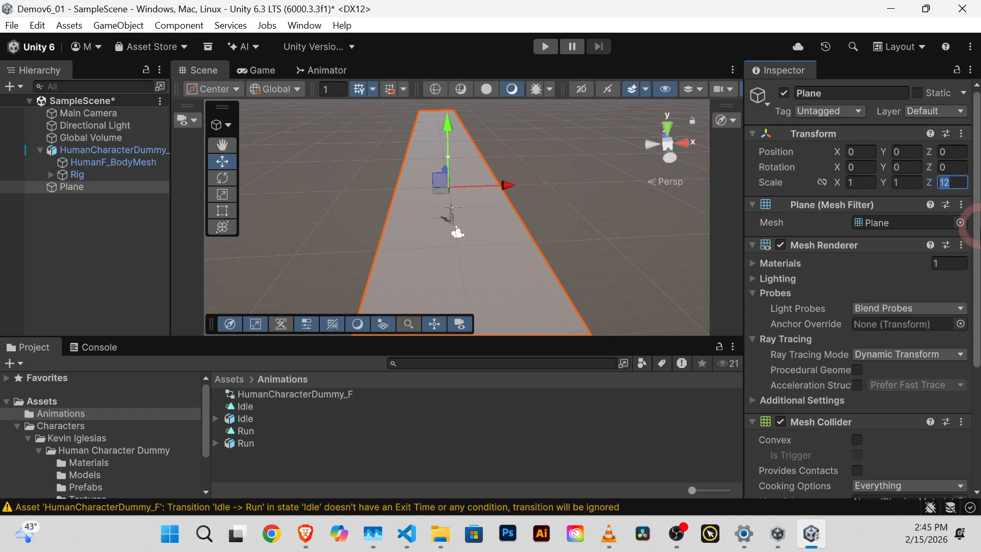
text(2)
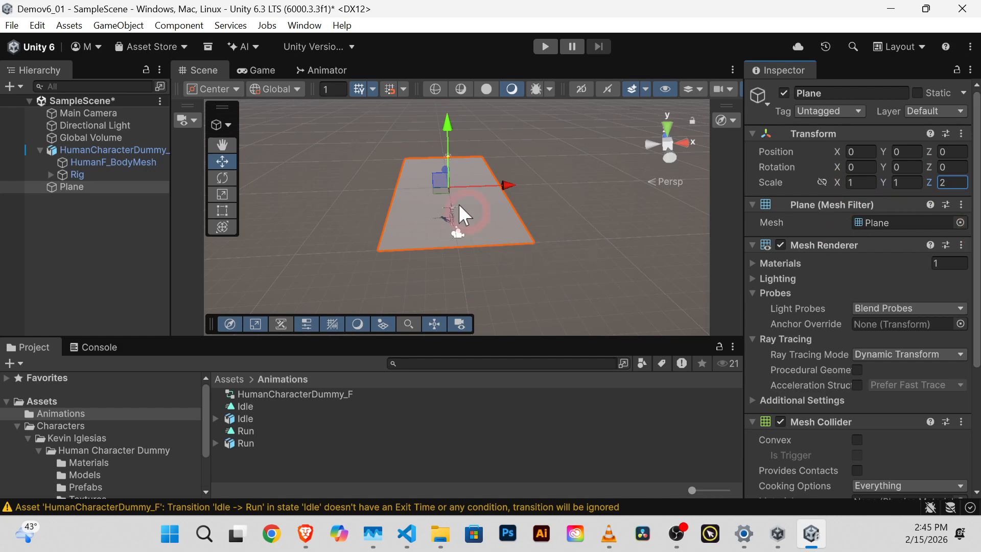
alt+drag(501, 210, 357, 224)
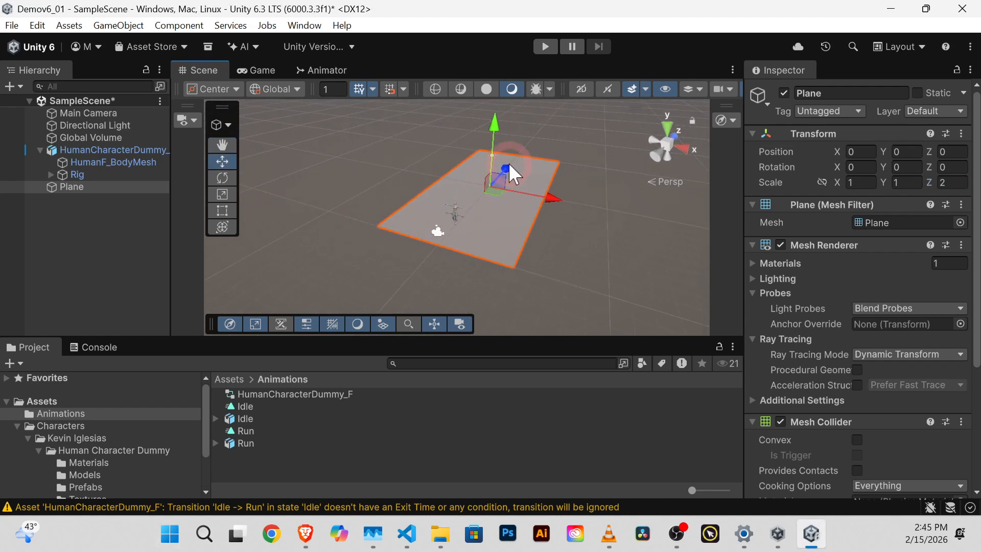
drag(508, 163, 624, 198)
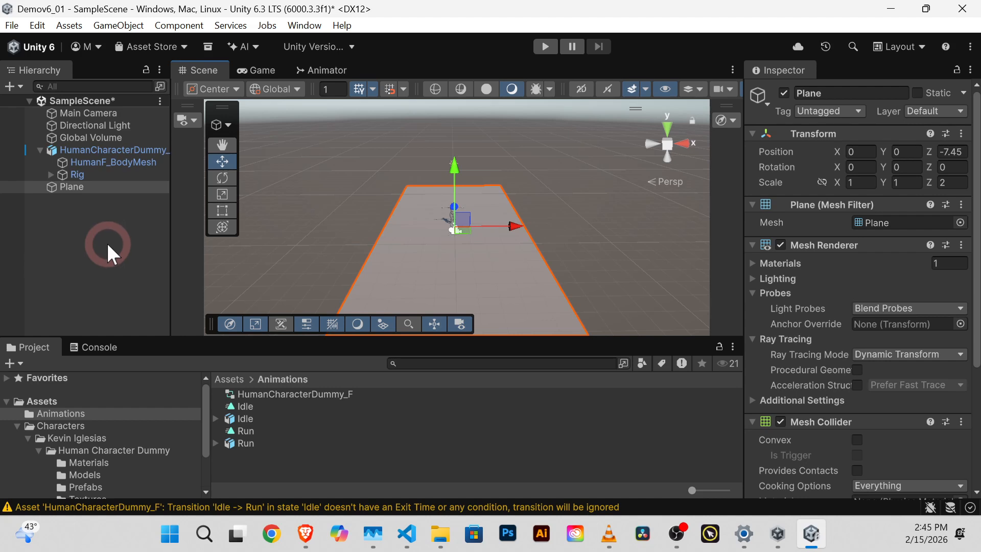
Step: Add a 3D Cube and move it above the Plane beside the character, to about X -1.47 and Y 3.16
right_click(87, 221)
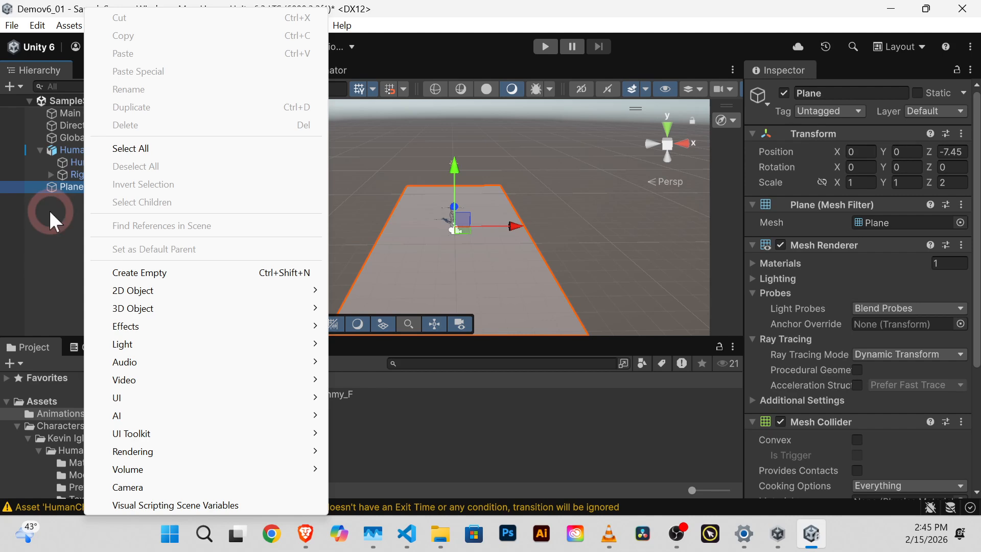
click(127, 308)
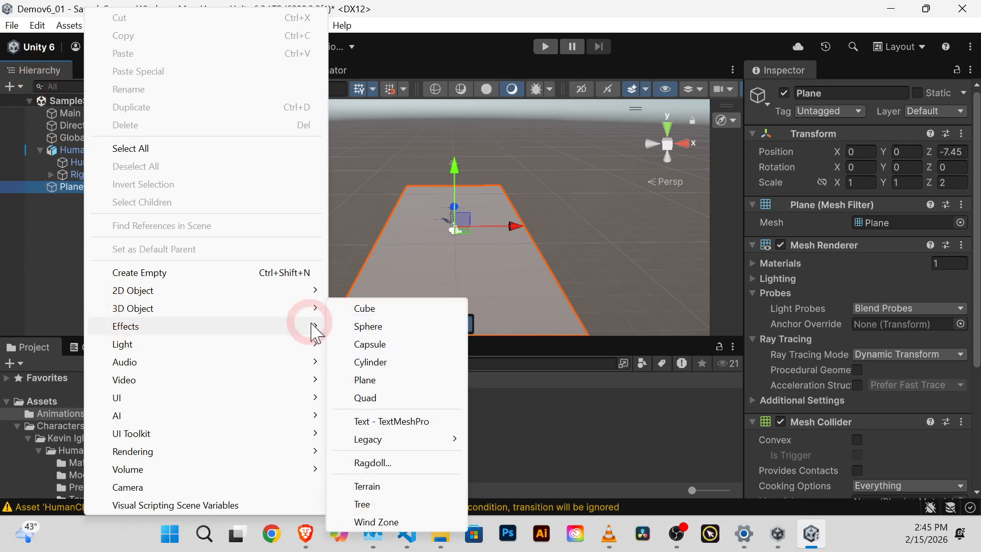
click(364, 308)
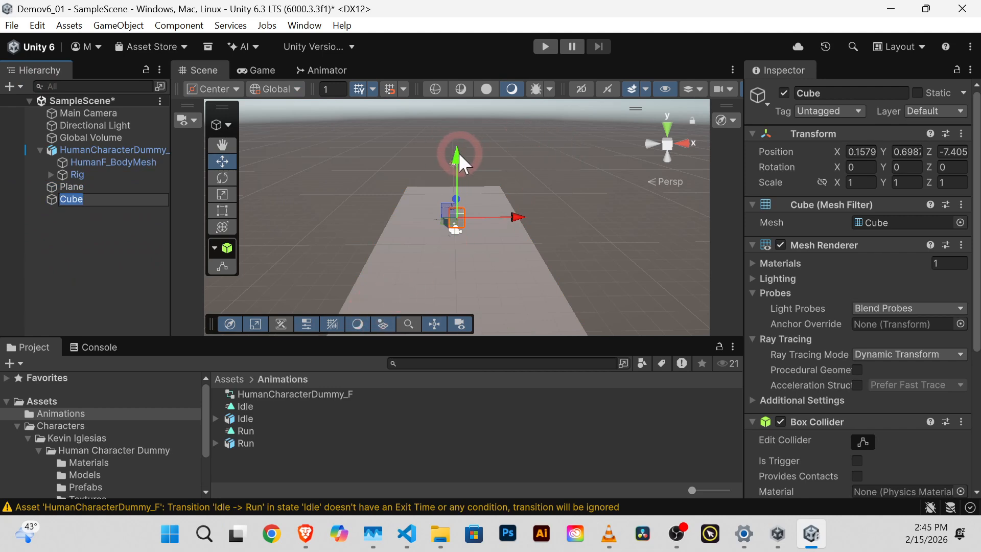
drag(458, 154, 458, 123)
drag(518, 178, 495, 181)
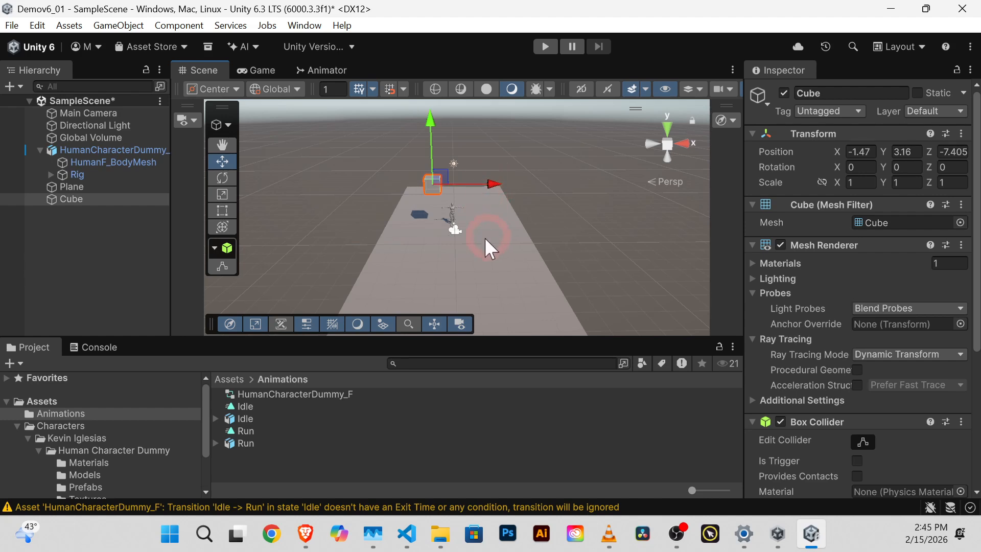
Step: Rotate the Cube around its Z axis and set its Rotation Z to 45
alt+drag(484, 238, 558, 225)
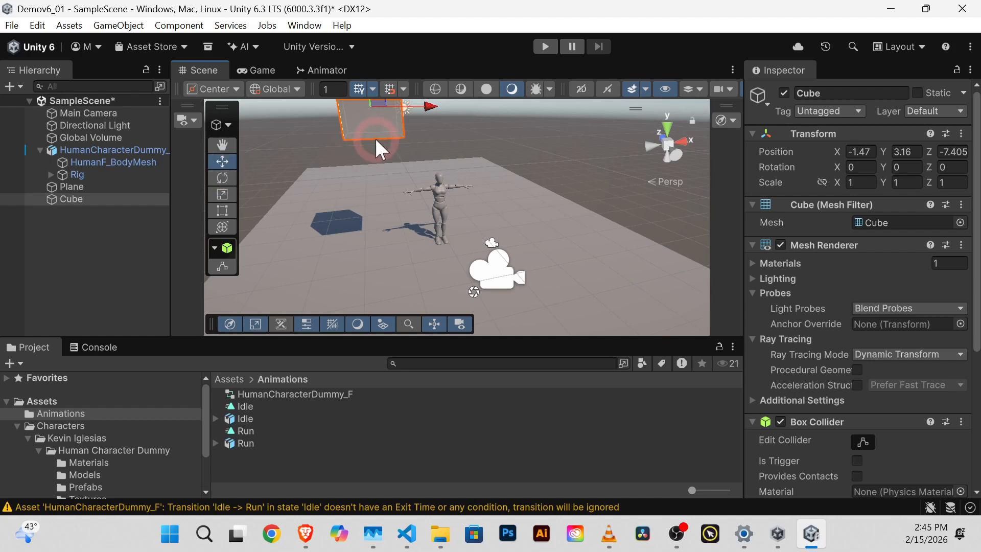
click(222, 178)
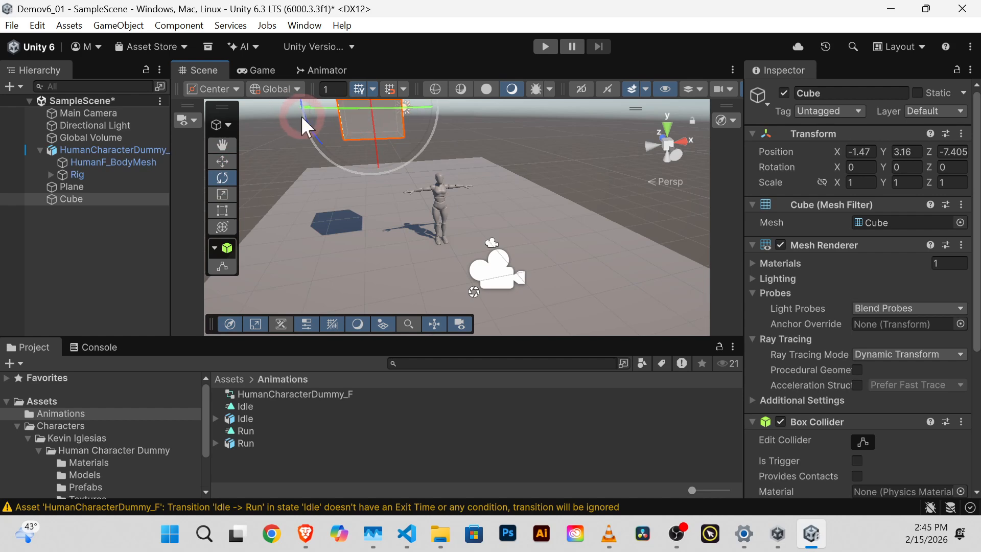
alt+drag(386, 164, 498, 220)
drag(316, 161, 331, 179)
click(597, 217)
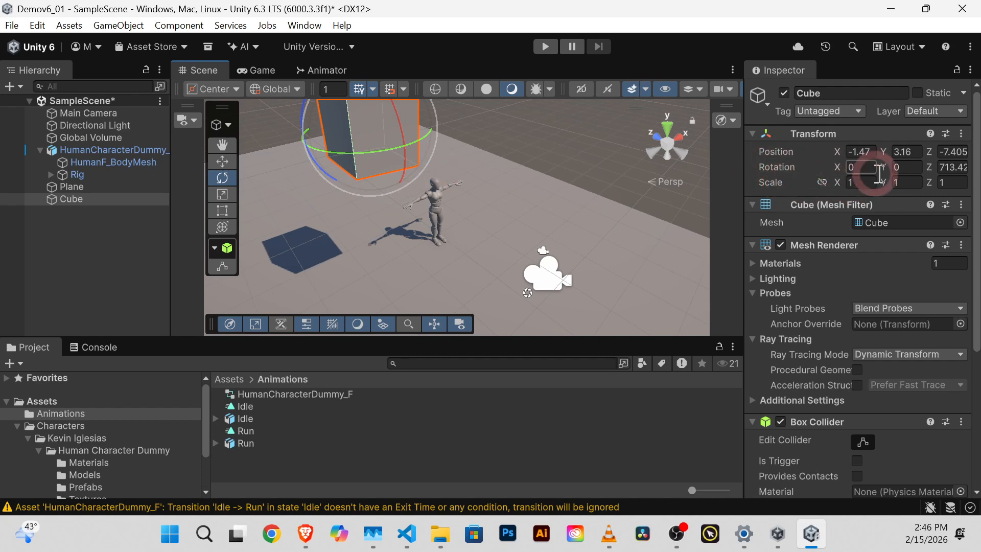
click(955, 168)
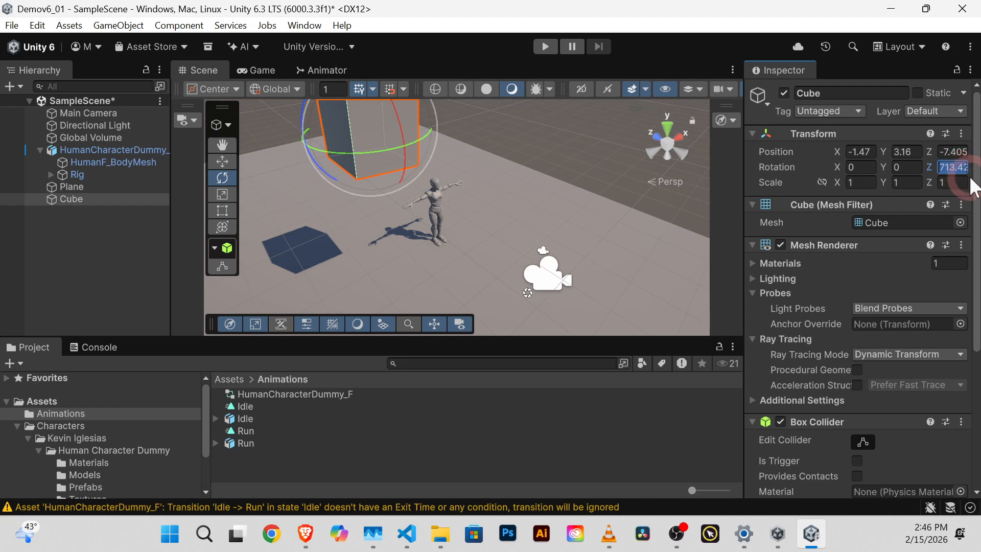
text(45)
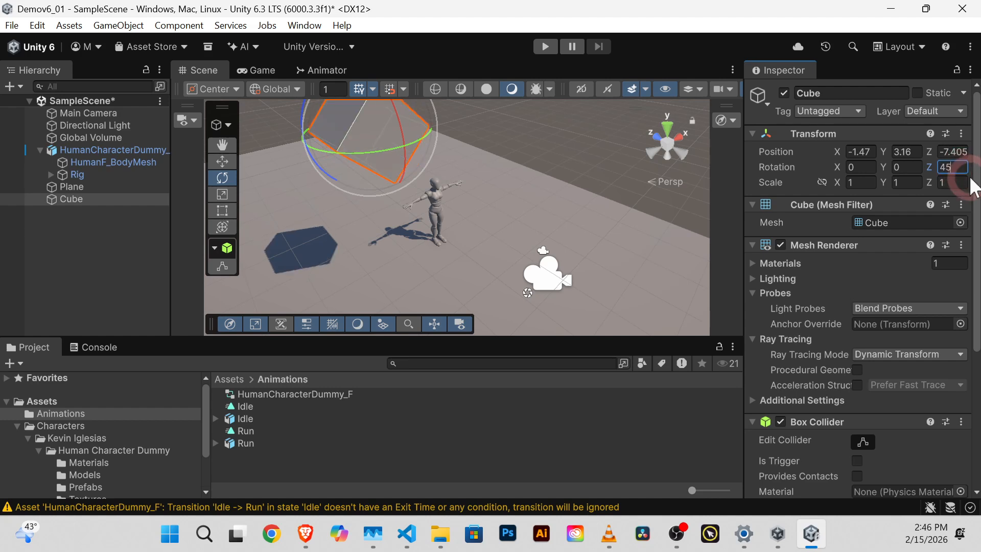
click(809, 175)
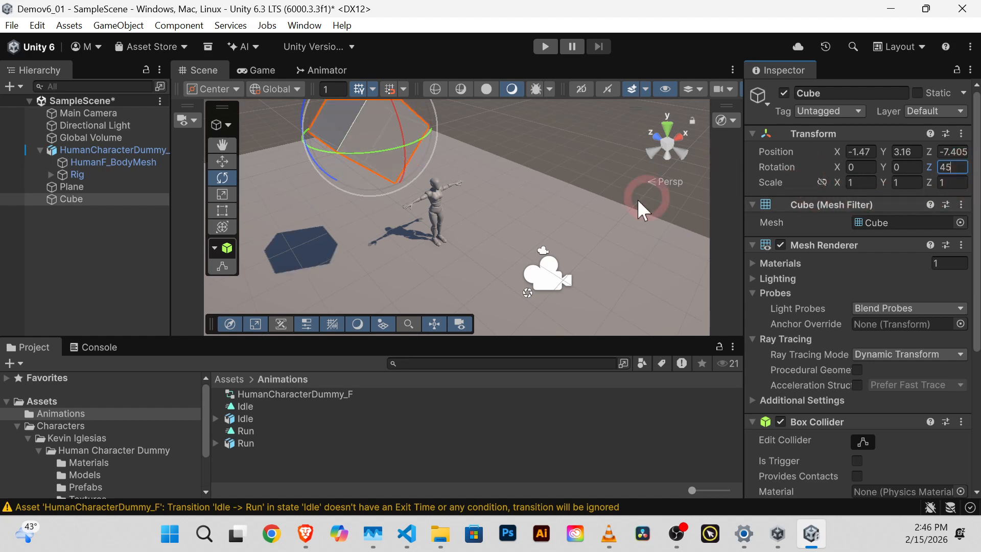
Step: Move the Cube farther from the character along the X axis, to about X -2
alt+drag(511, 194, 443, 145)
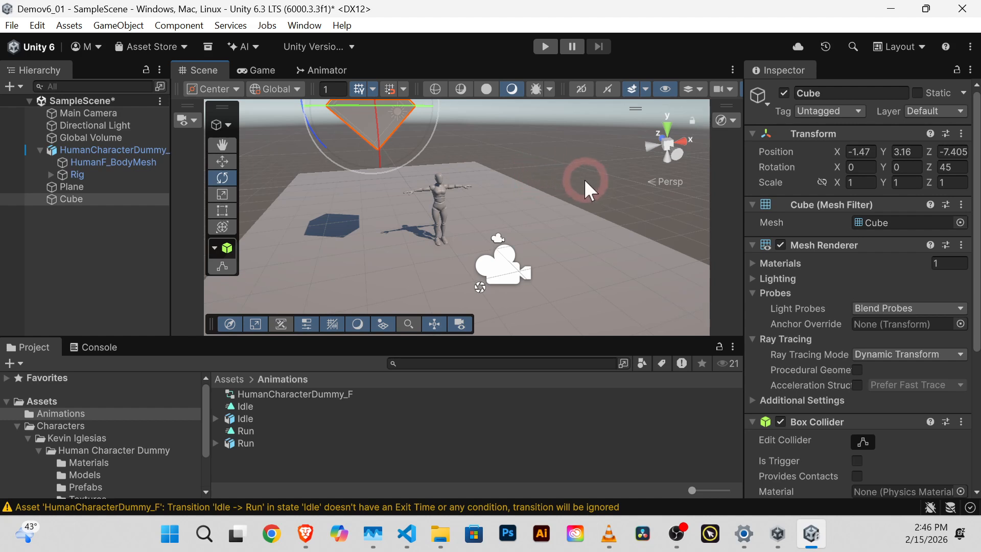
alt+drag(583, 178, 540, 219)
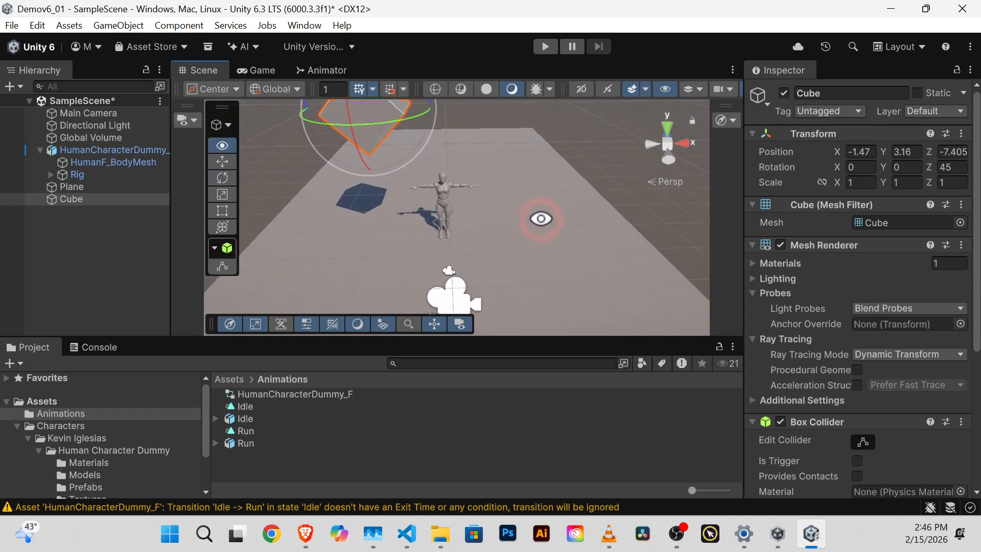
click(222, 159)
drag(418, 109, 401, 108)
Step: Add a 3D Sphere to the scene
right_click(79, 227)
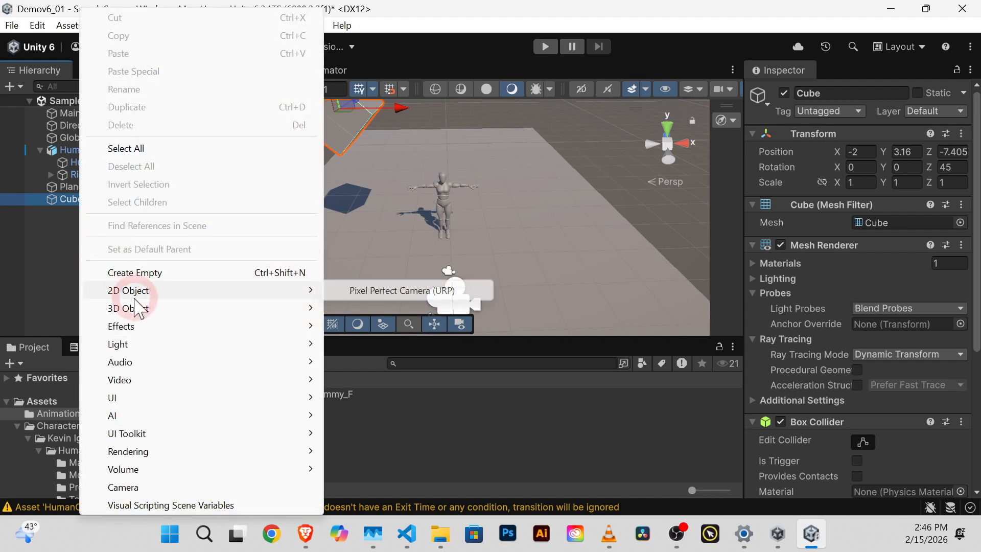
mouse_move(139, 308)
click(391, 327)
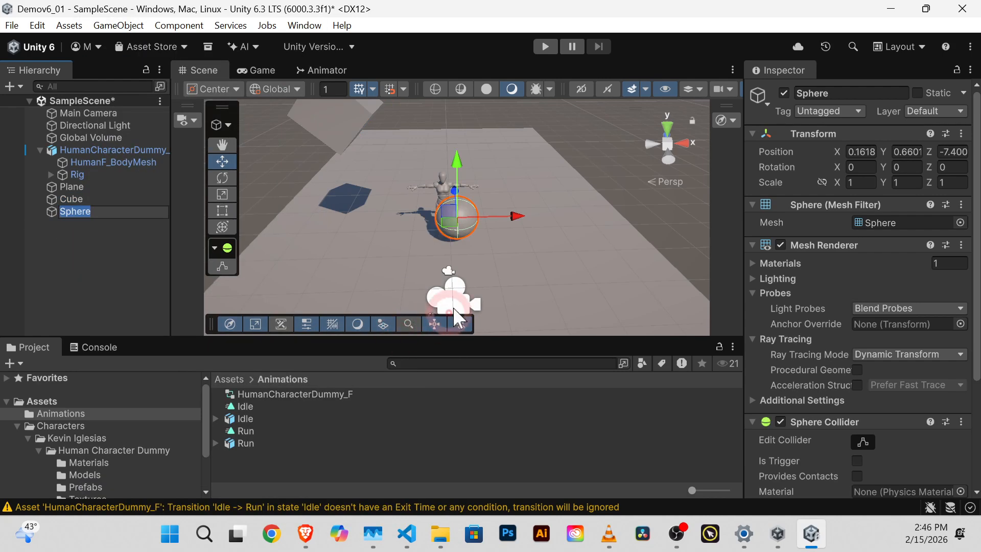
Step: Move the Sphere above the Plane on the character's other side, to about X 1.66 and Y 3.08
drag(512, 215, 595, 213)
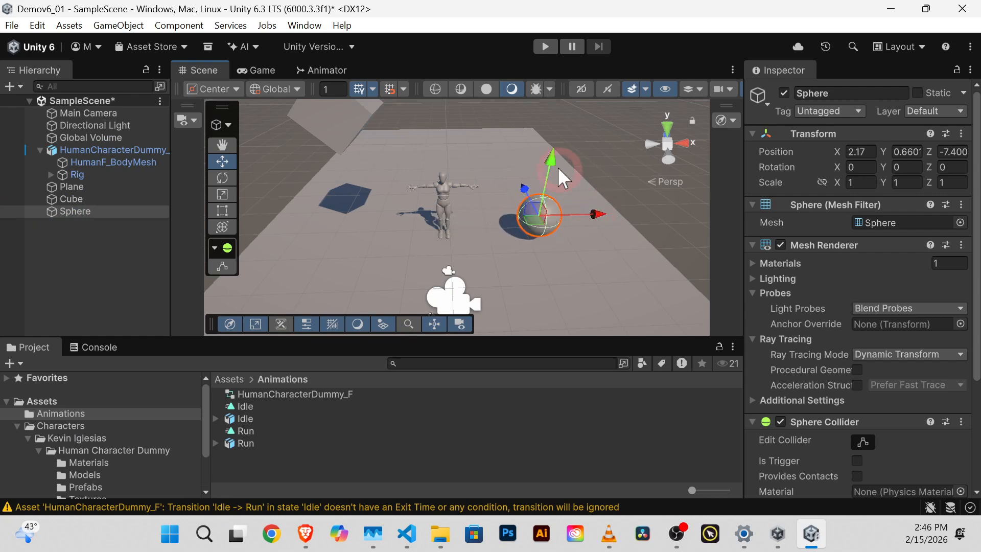
drag(550, 158, 546, 57)
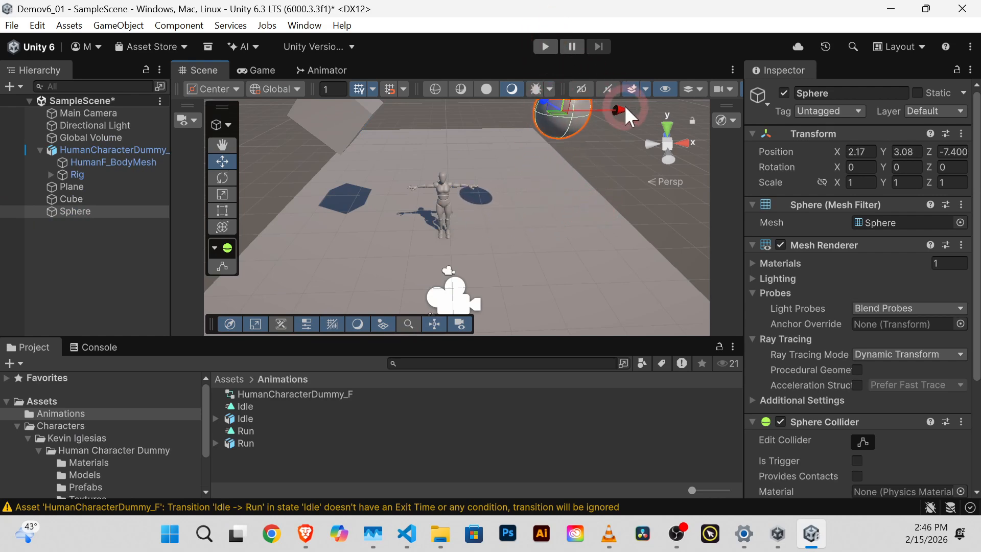
drag(618, 107, 590, 109)
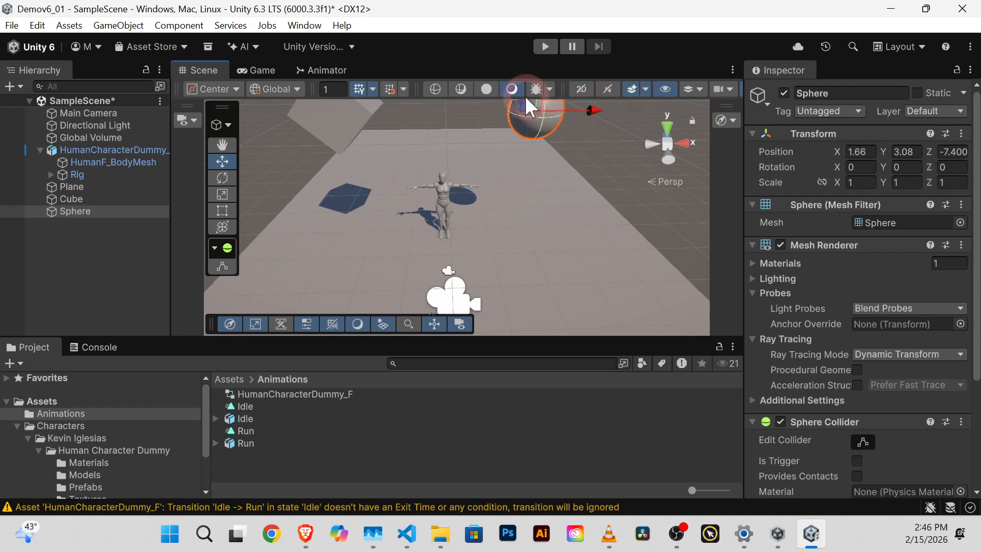
Step: Collapse the Cube's Mesh Renderer, Mesh Filter and Box Collider component details
click(345, 121)
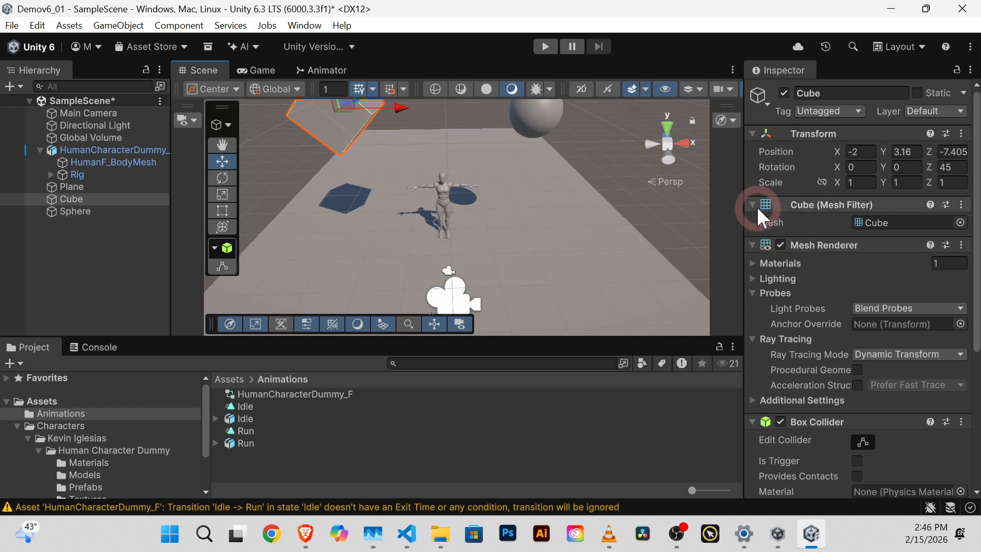
click(750, 244)
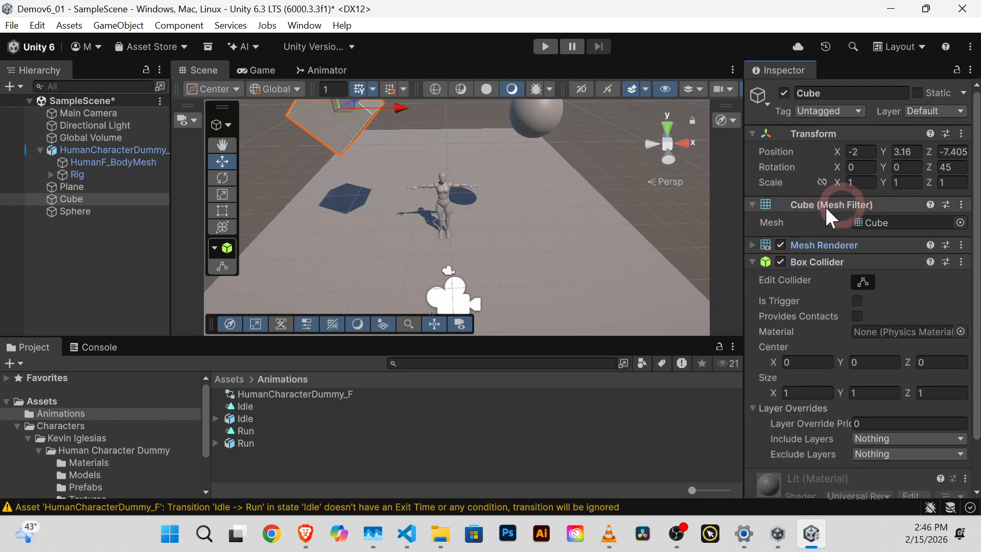
click(751, 203)
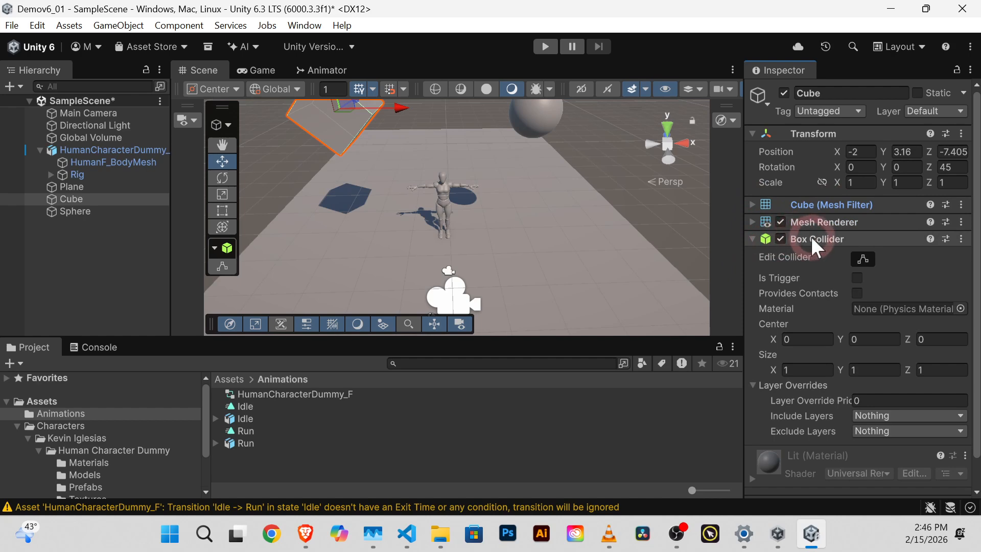
click(751, 238)
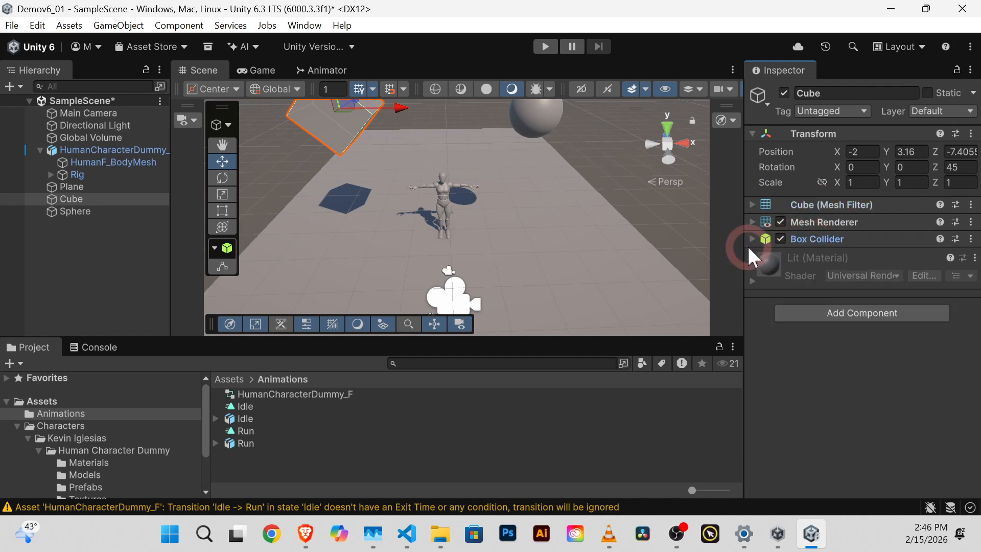
Step: Add a Rigidbody component to the Cube
click(861, 312)
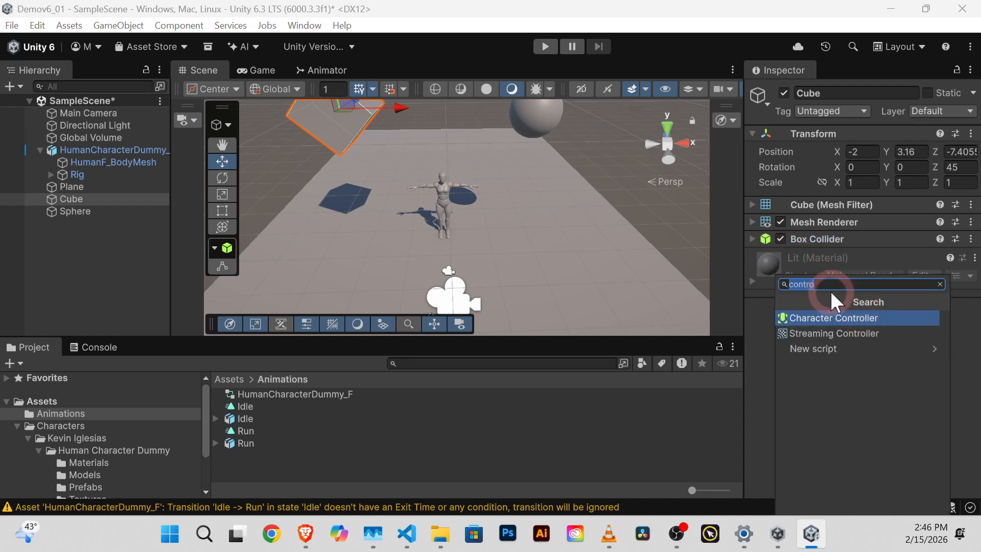
text(ri)
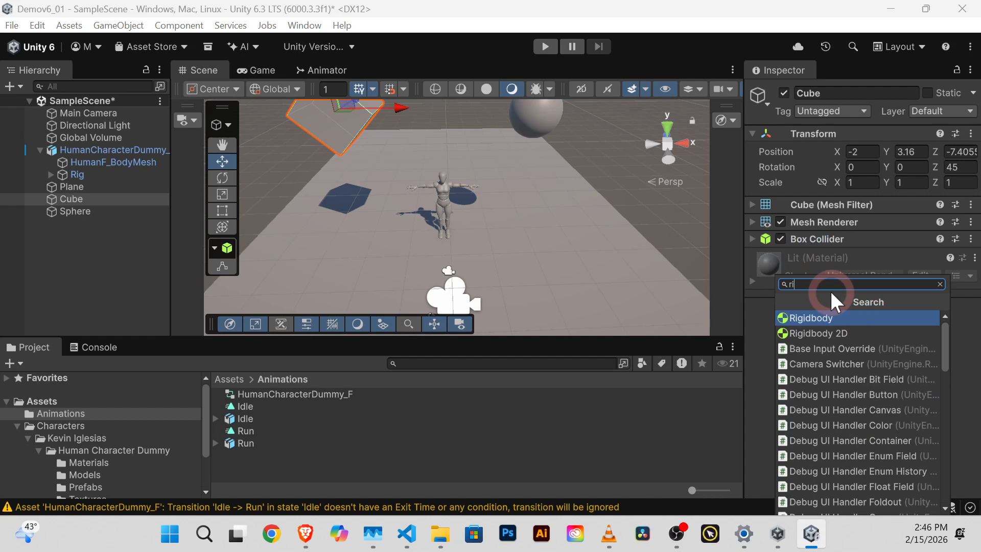
text(dg)
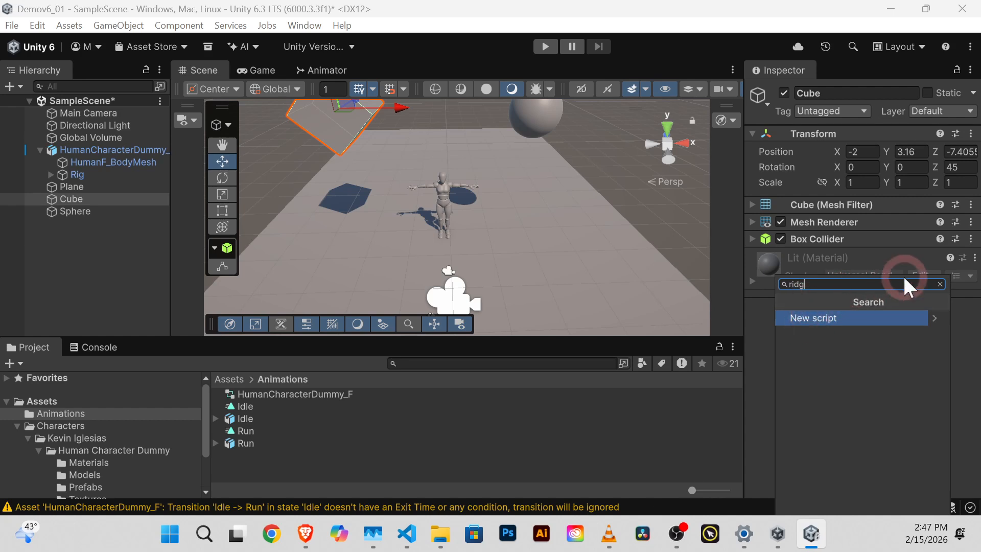
key(BackSpace)
key(BackSpace)
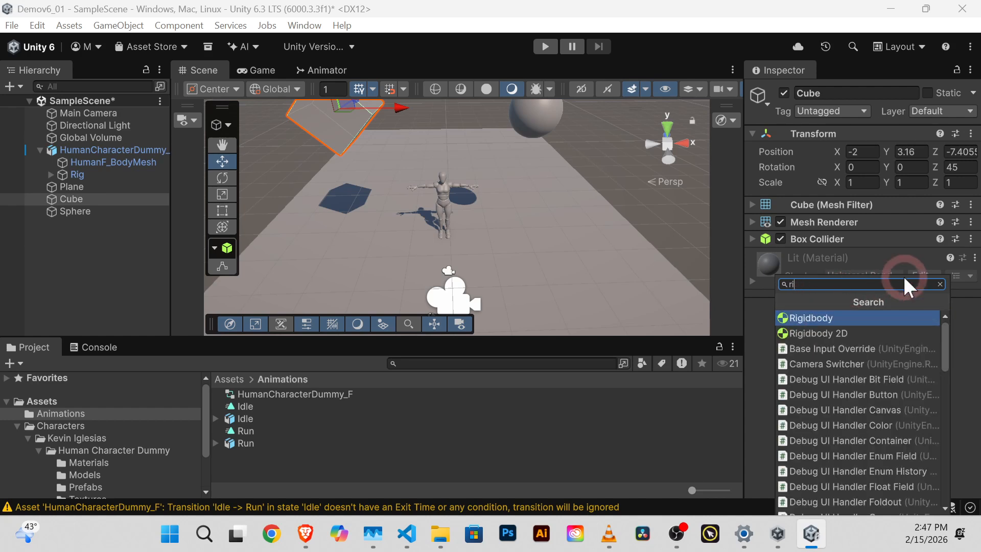
text(g)
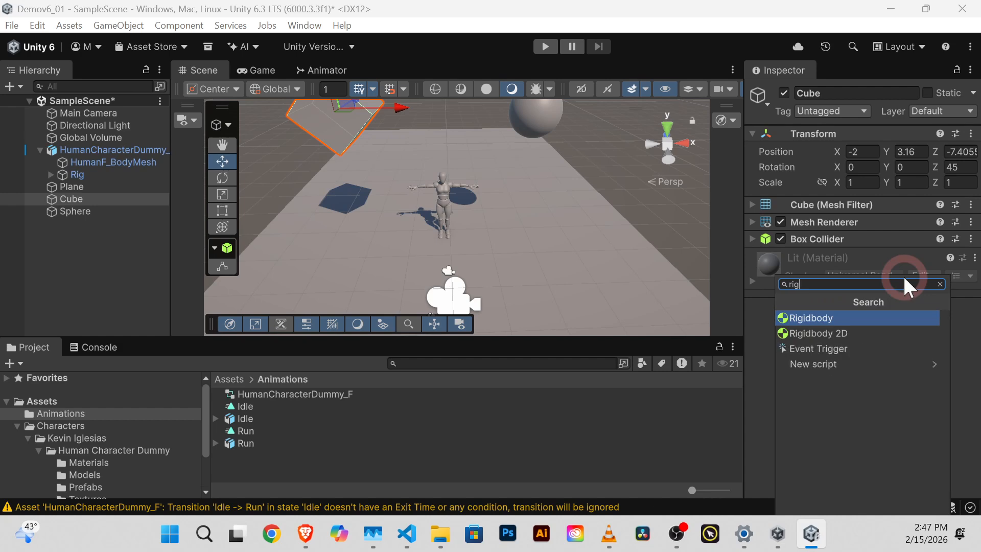
click(820, 316)
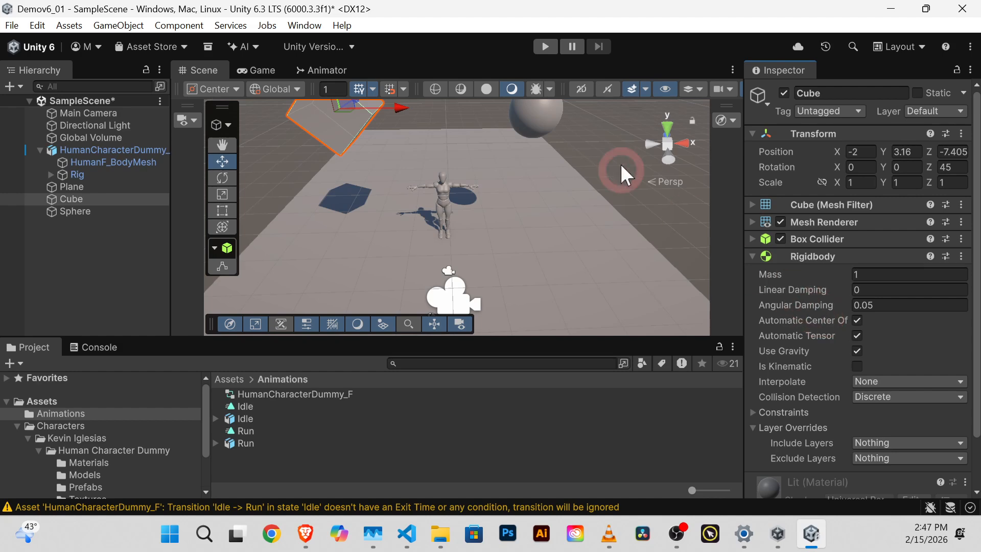
Step: Select the Sphere and test the scene in Play mode to compare how the Cube and Sphere behave, stopping playback when finished
click(538, 112)
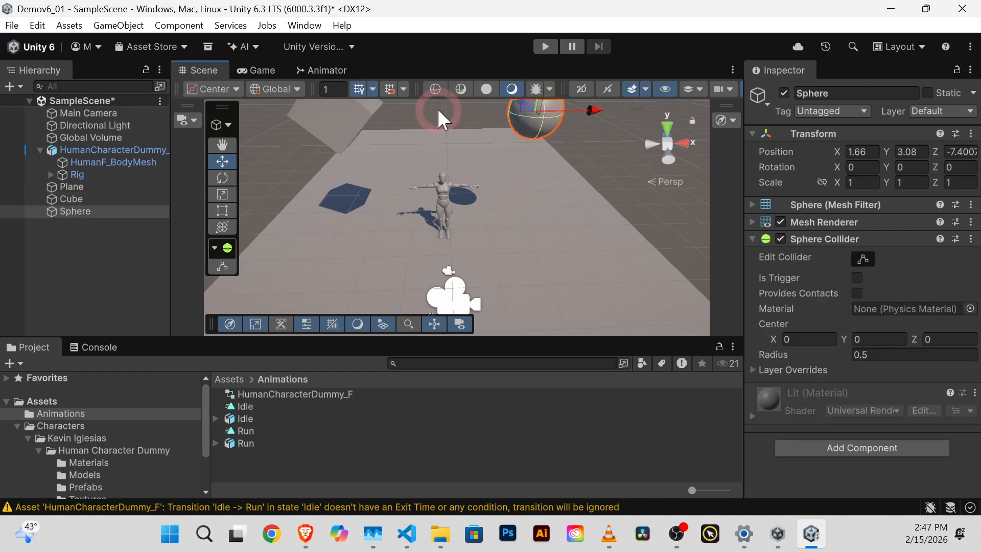
click(538, 44)
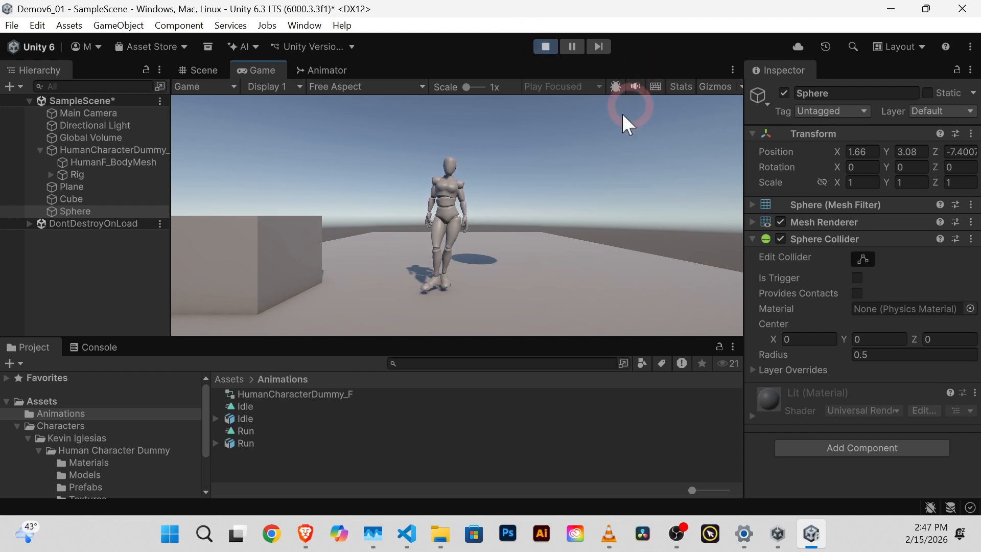
click(538, 45)
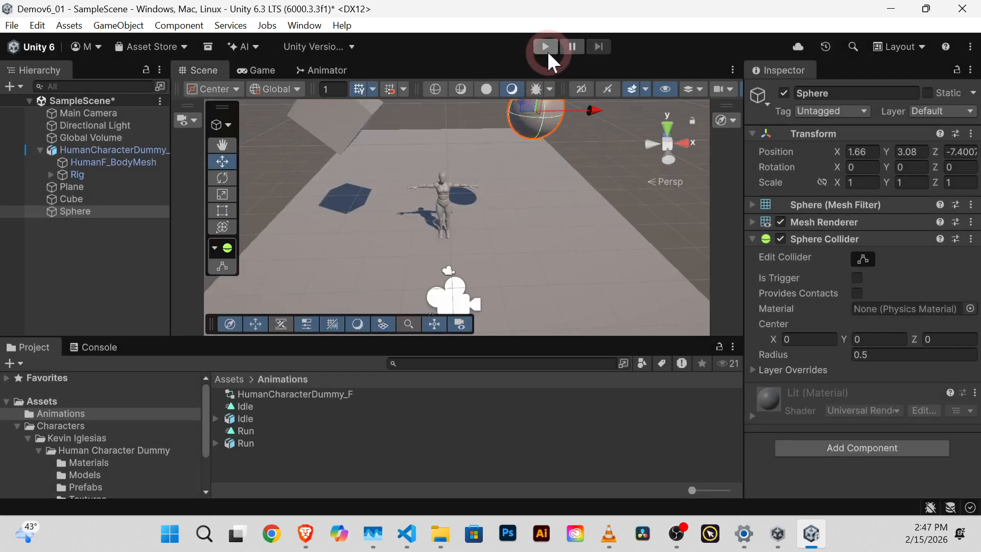
Step: Run the scene again and examine the Cube, Sphere and character in the Scene view, ending with playback stopped
click(545, 47)
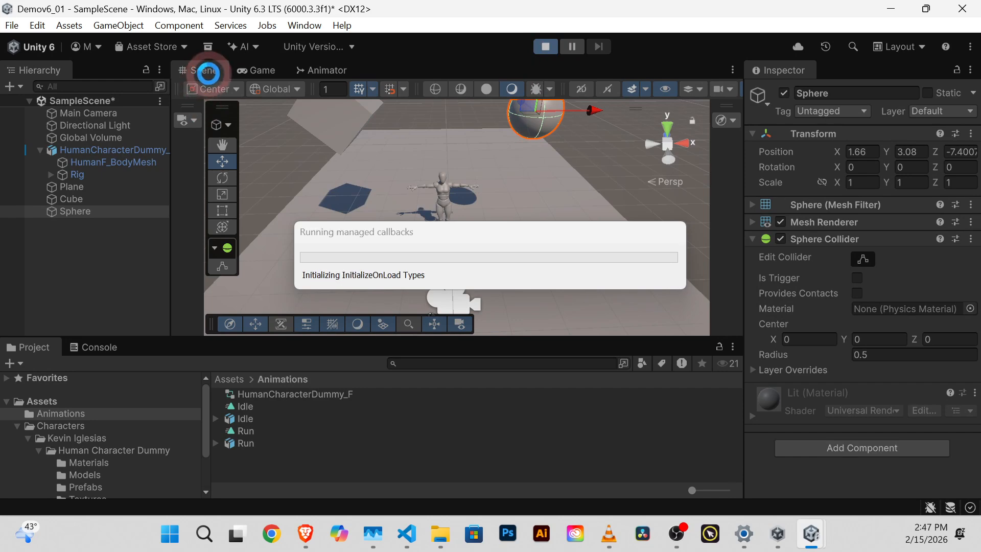
click(533, 45)
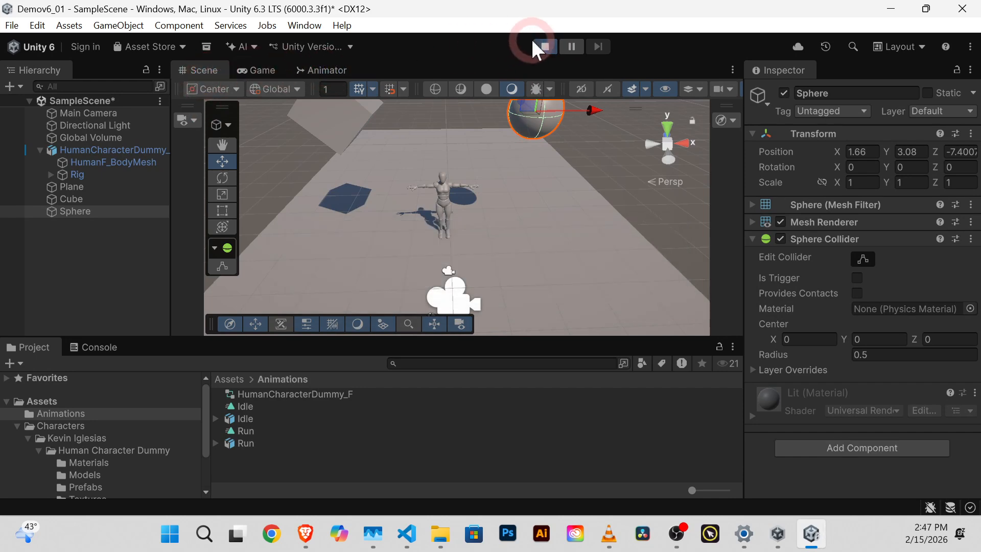
click(202, 70)
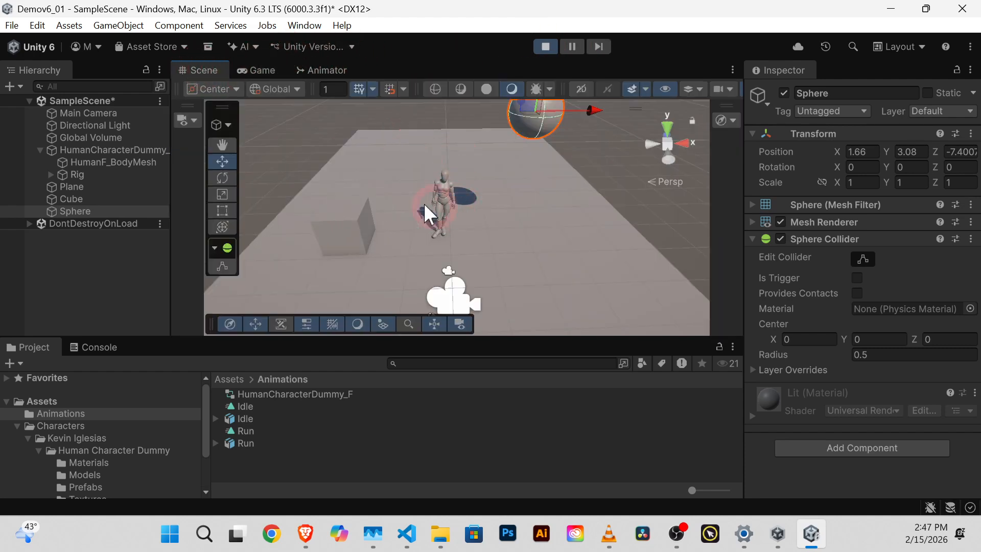
scroll(425, 204, up, 3)
scroll(424, 205, down, 2)
alt+drag(440, 213, 457, 150)
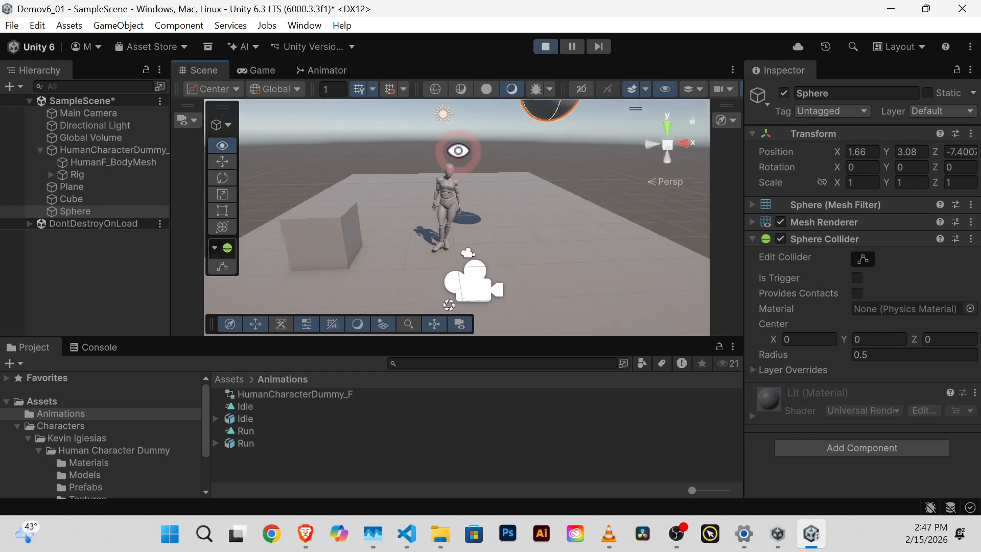
middle_drag(458, 151, 508, 200)
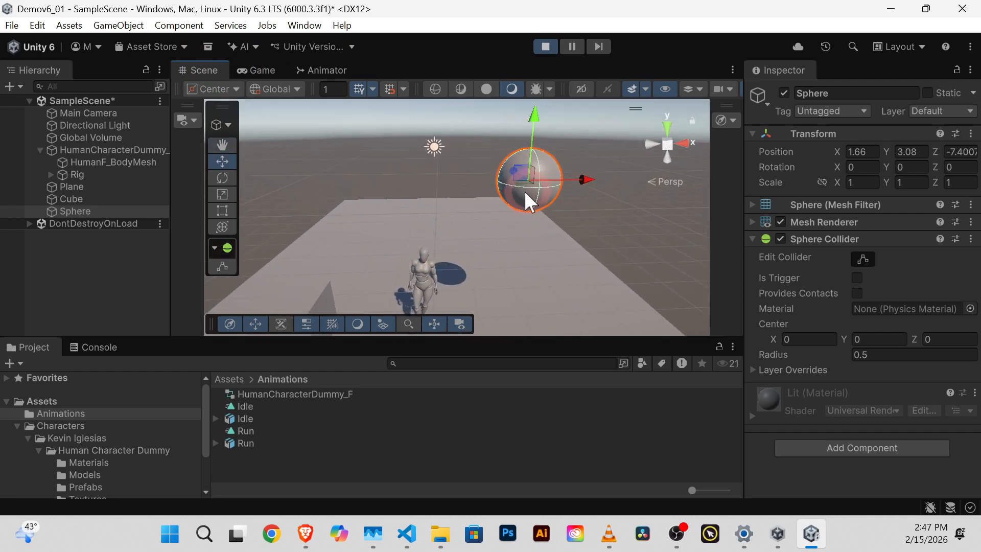
scroll(425, 189, down, 2)
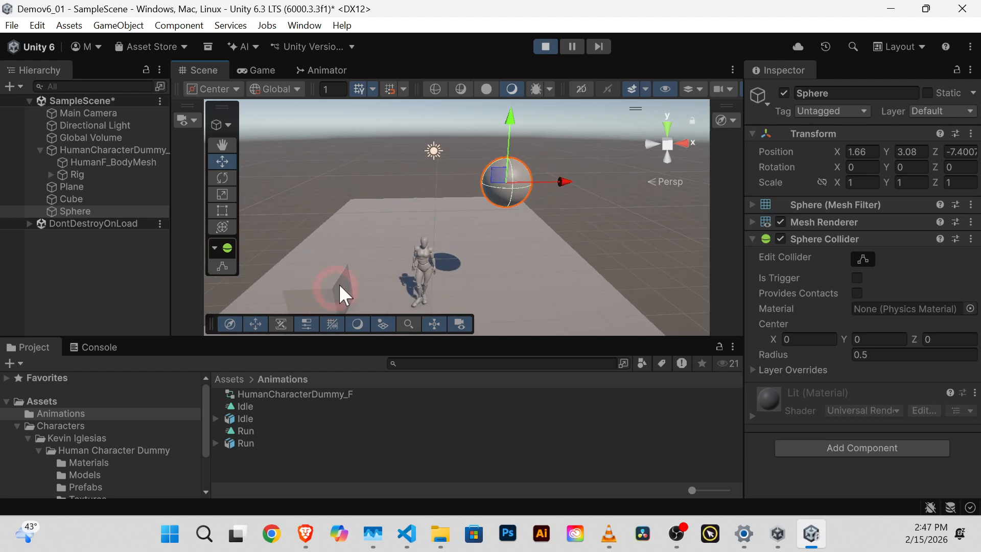
scroll(466, 272, up, 3)
middle_drag(390, 278, 421, 188)
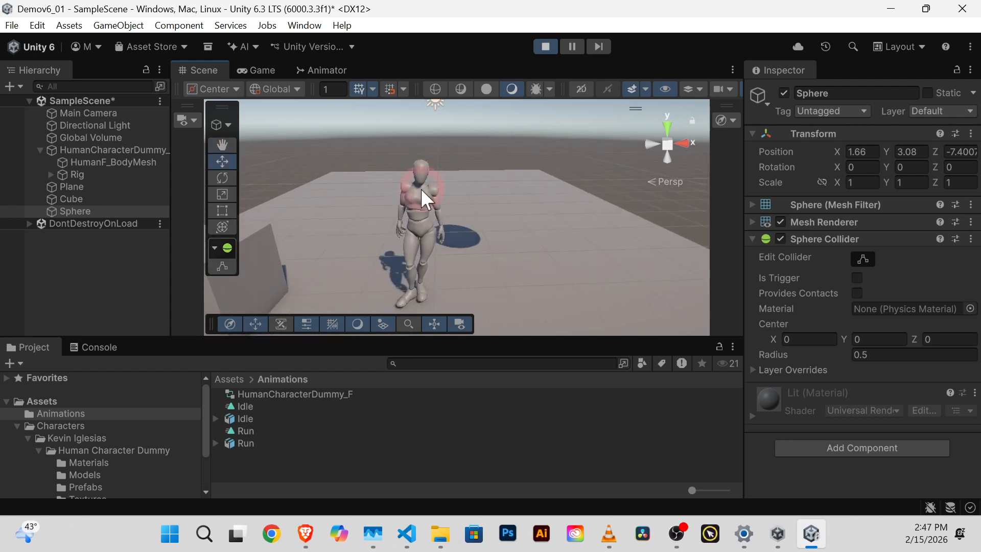
scroll(415, 213, down, 2)
click(199, 60)
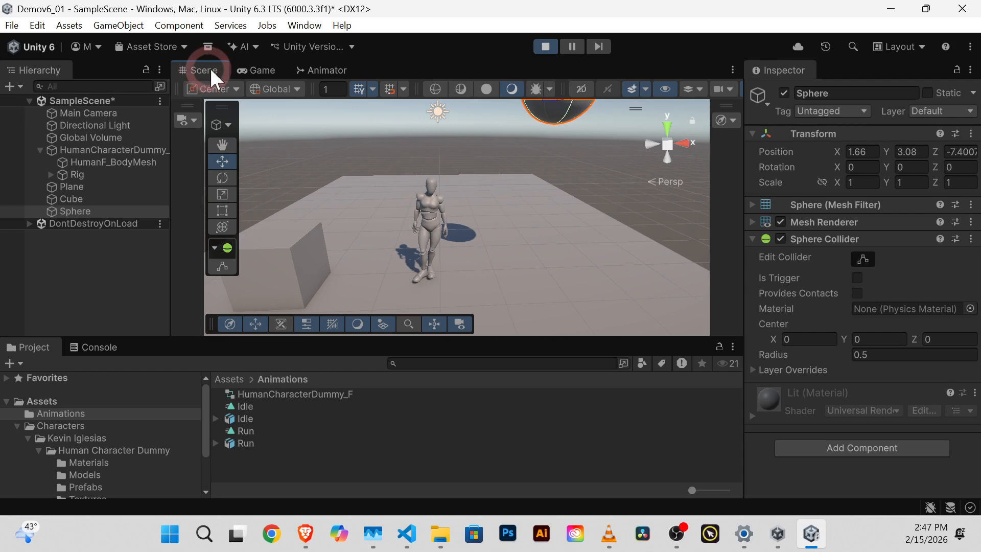
click(544, 46)
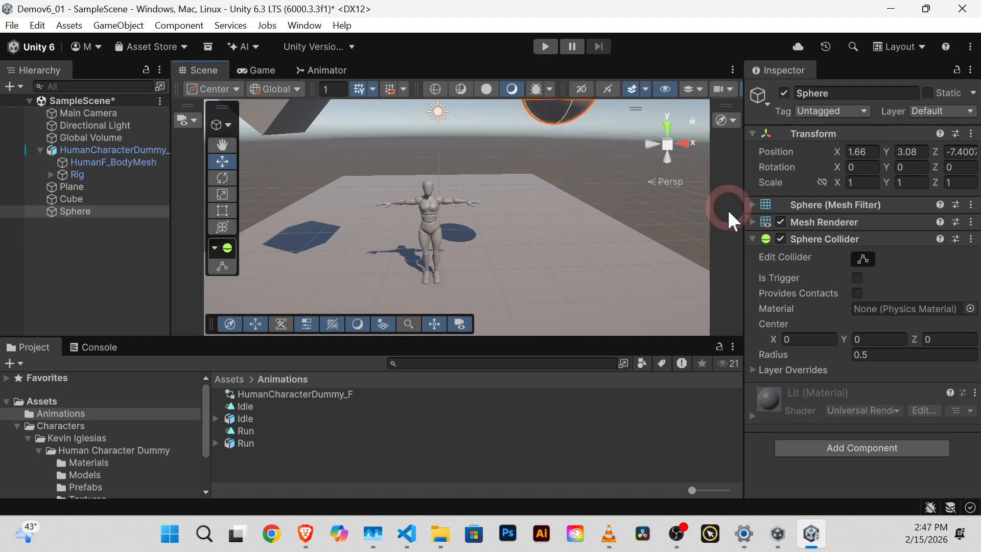
Step: Collapse the Sphere Collider details and add a Rigidbody component to the Sphere
click(752, 238)
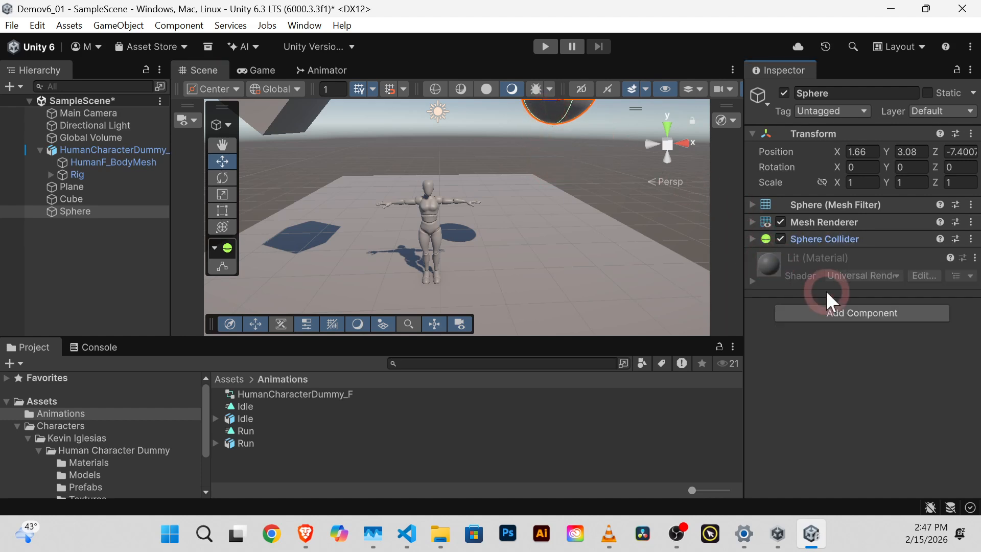
click(841, 310)
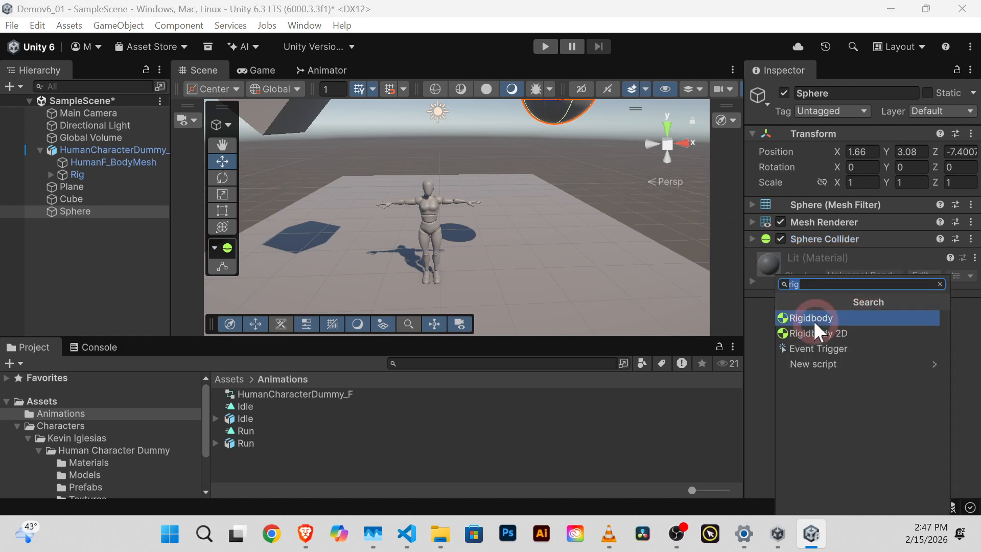
click(820, 317)
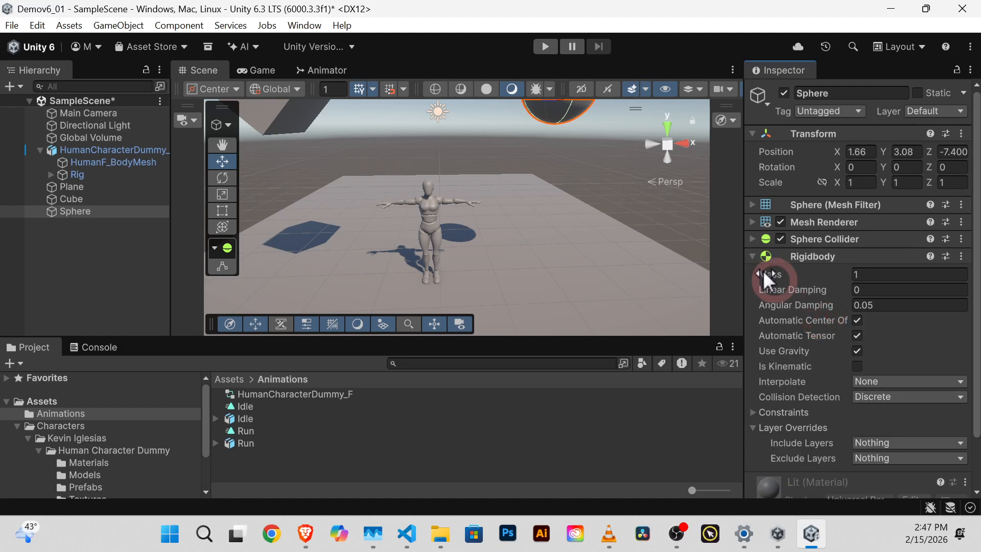
Step: Play the scene to check how the Sphere falls with its Rigidbody, and stop playback
click(545, 47)
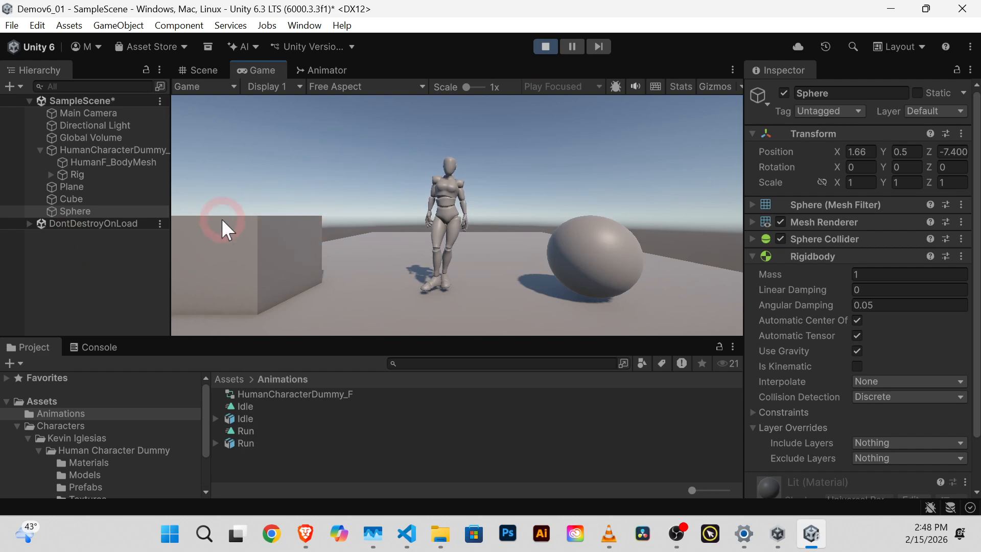
click(542, 46)
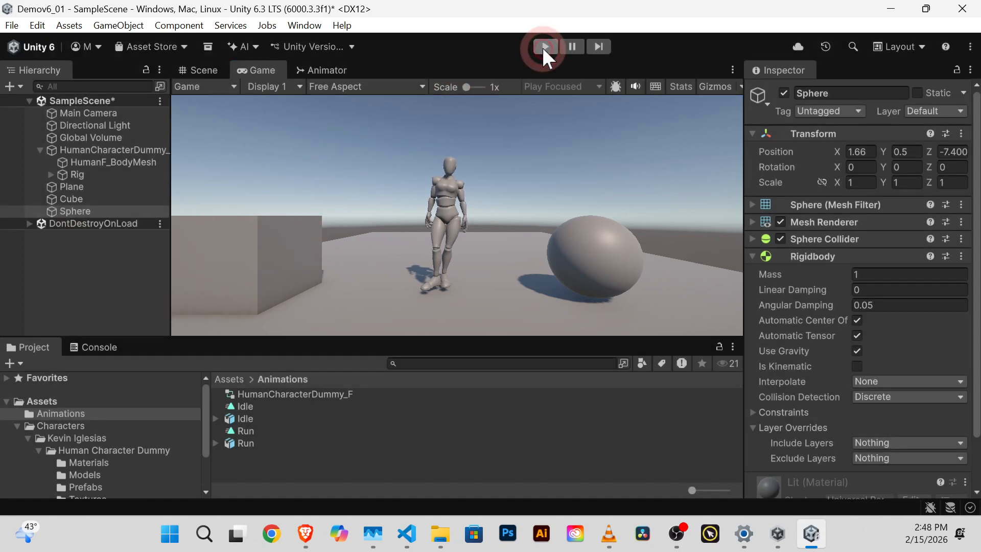
click(510, 109)
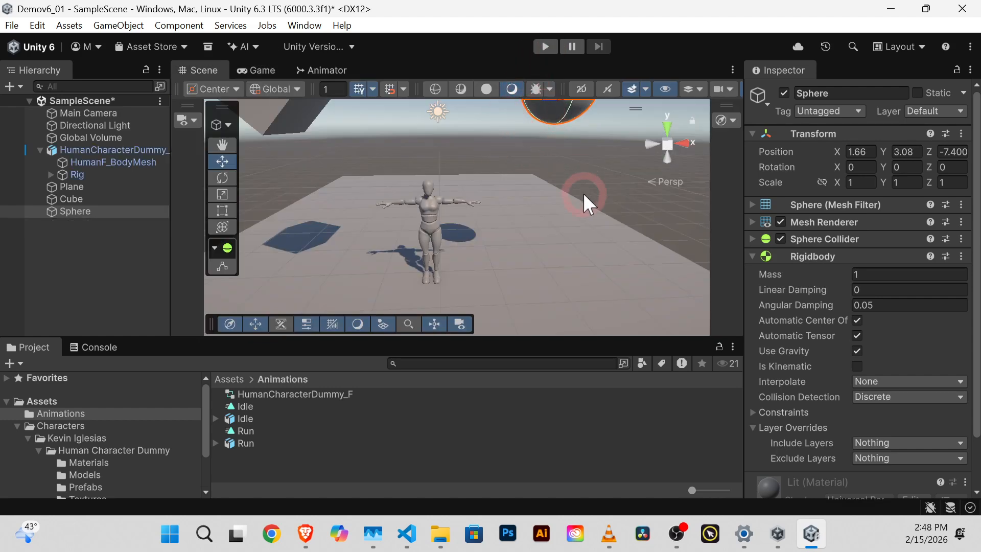
Step: Move the Plane along the X axis to about X -3.31 so its edge sits closer to the character
click(580, 208)
drag(507, 287, 371, 286)
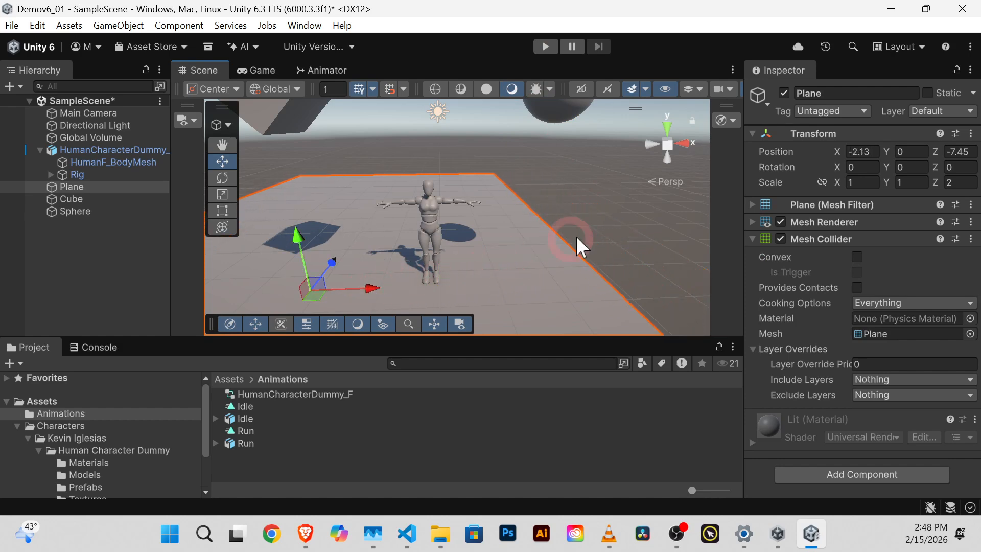
alt+drag(628, 240, 525, 204)
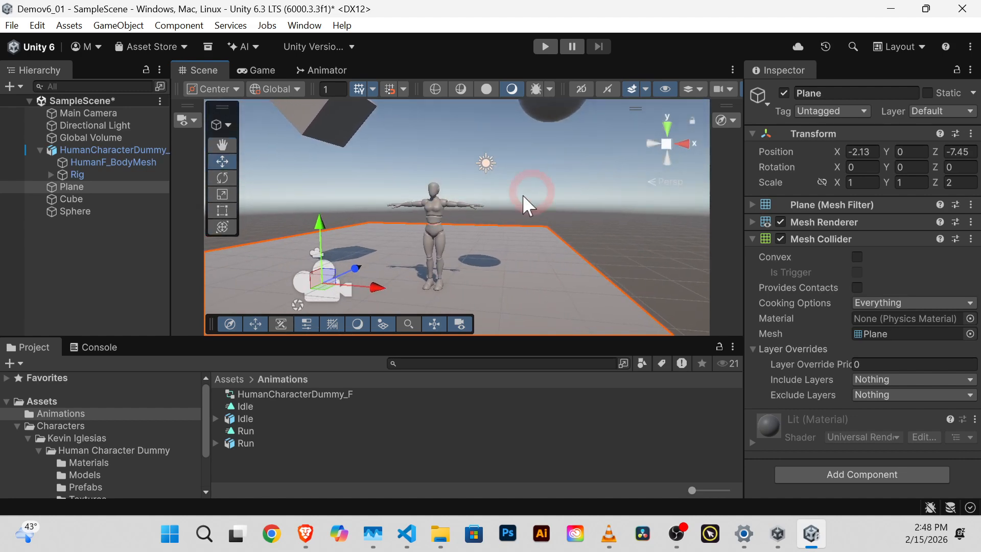
drag(378, 280, 305, 276)
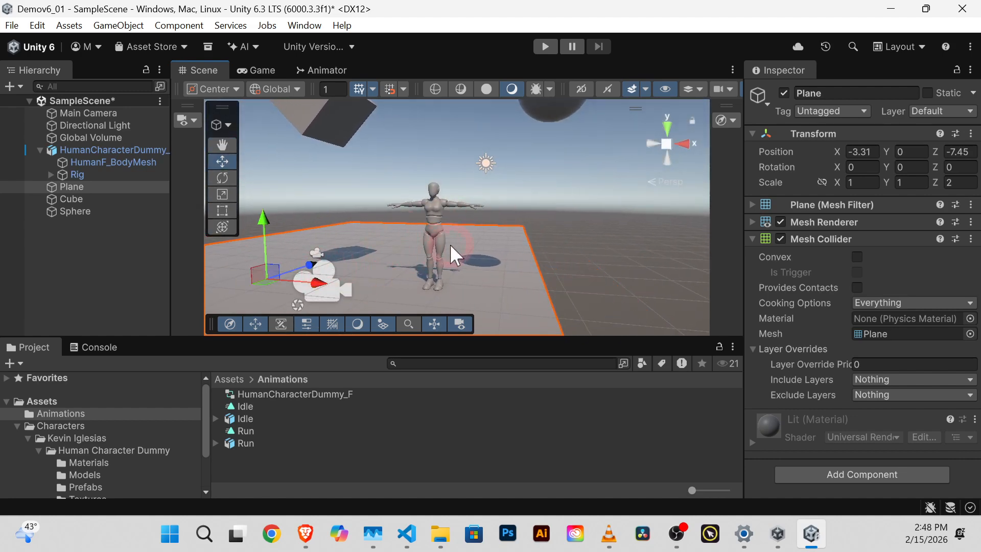
alt+drag(449, 245, 464, 201)
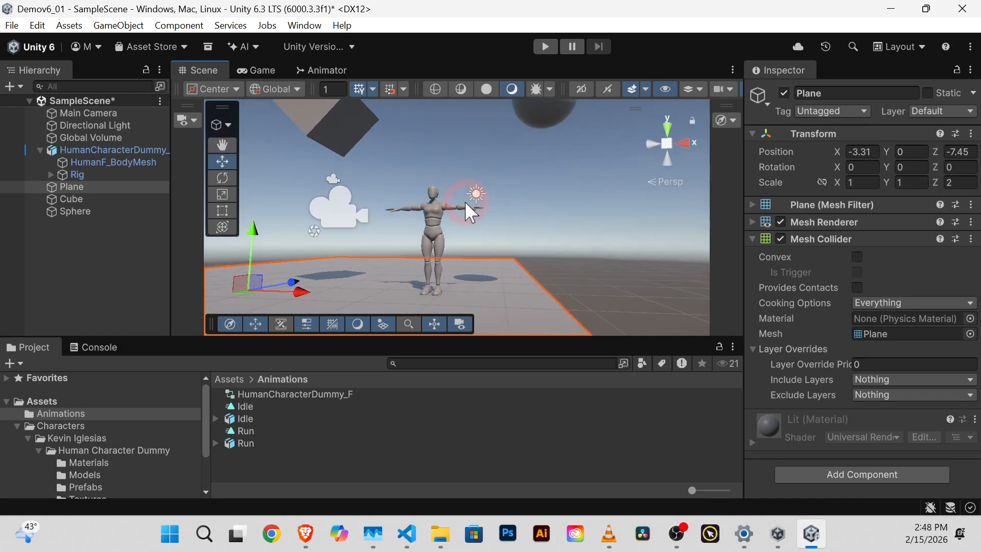
Step: Move the Plane along the X axis to about X -3.58, play the scene to check the falling objects, and stop playback
drag(300, 291, 286, 287)
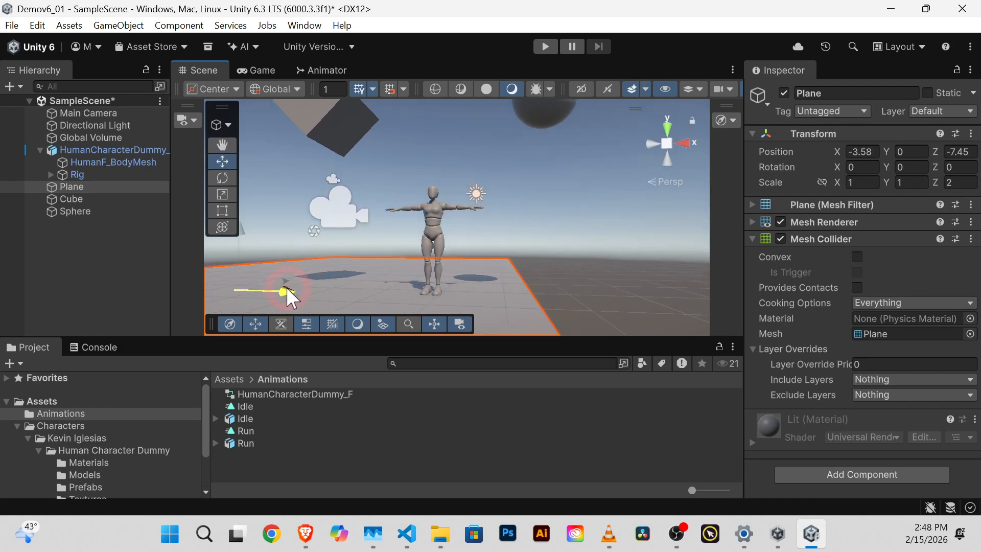
click(545, 46)
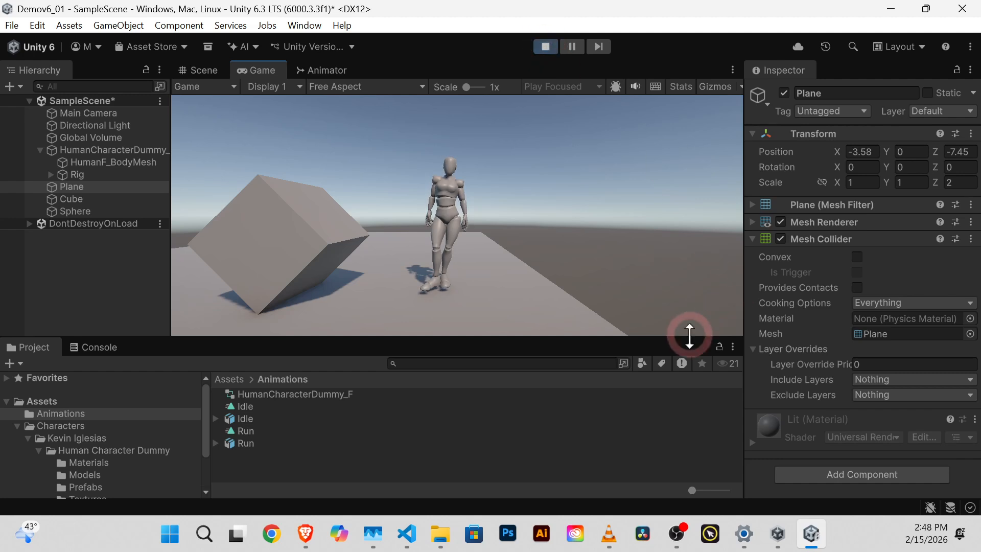
click(544, 46)
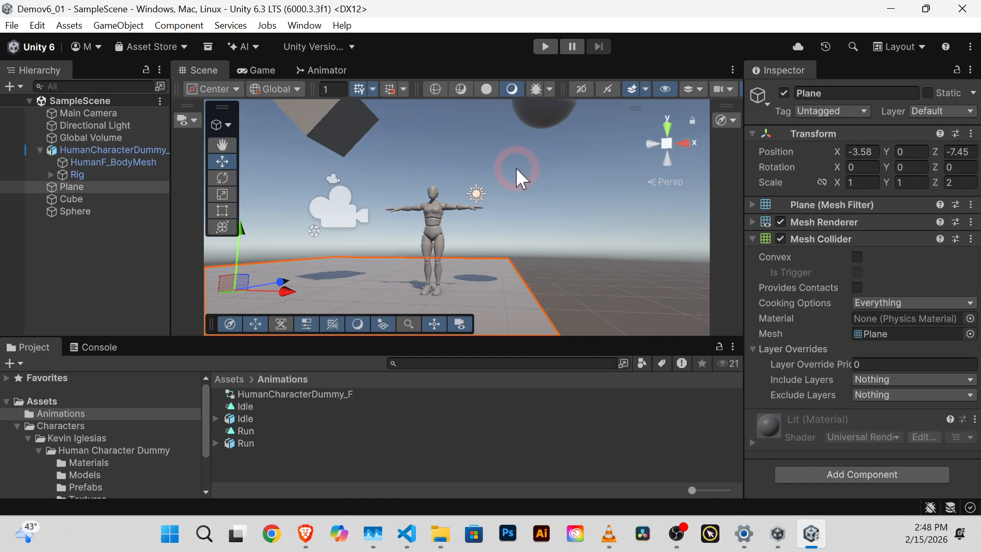
Step: Undo the Plane's moves along the X axis until it is back under the character at X 0
key(ctrl+z)
key(ctrl+z)
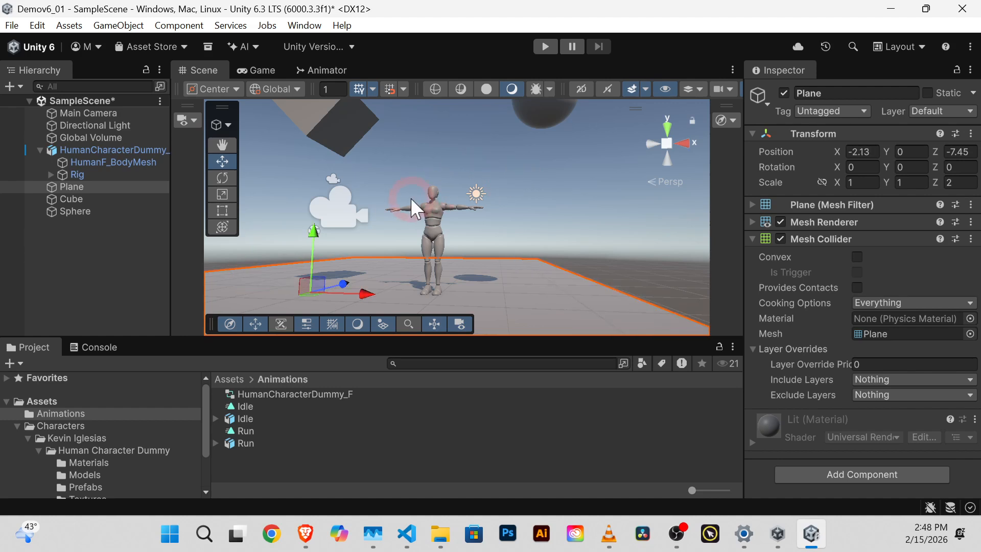
alt+drag(372, 207, 412, 220)
key(ctrl+z)
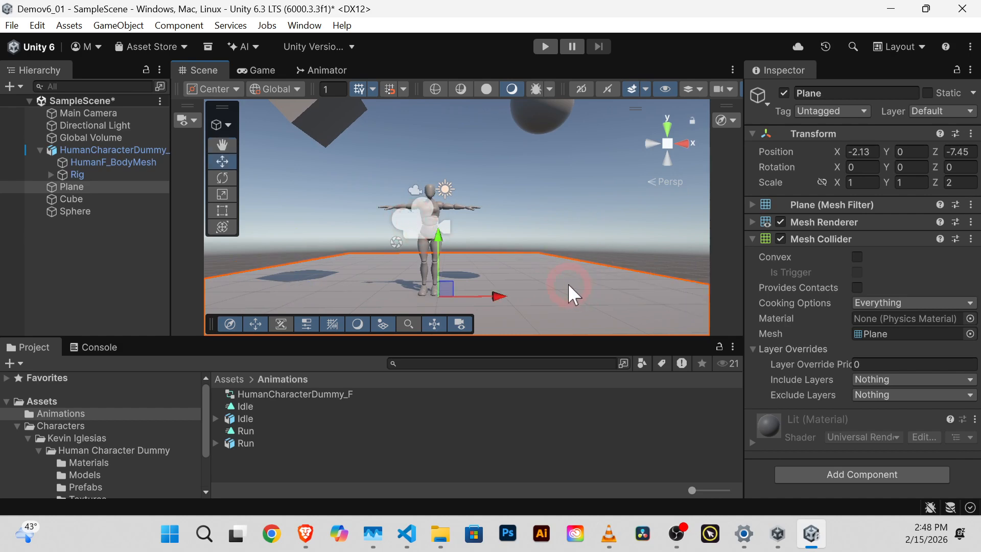
alt+drag(520, 268, 531, 322)
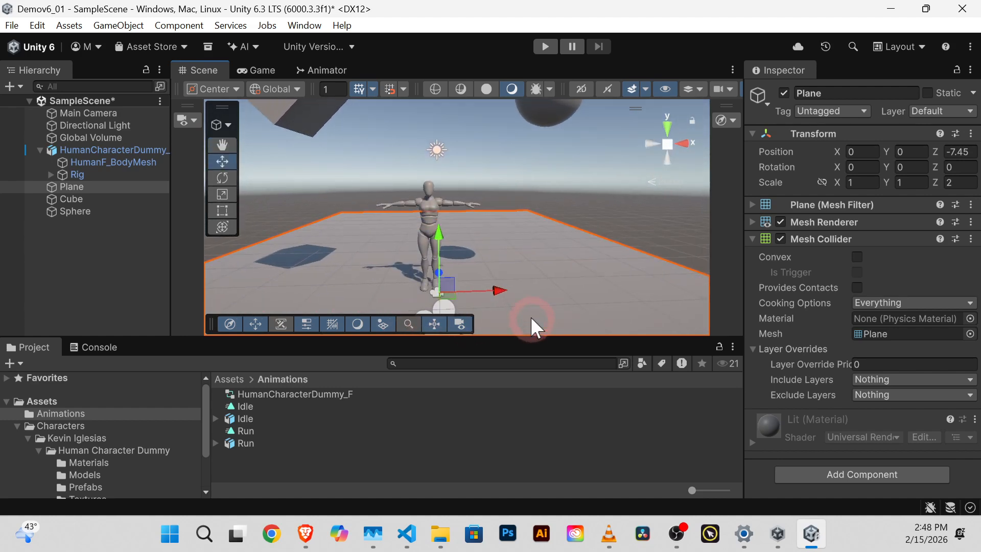
Step: Select the human character to show its Character Controller capsule and enable pause mode for playback
click(427, 212)
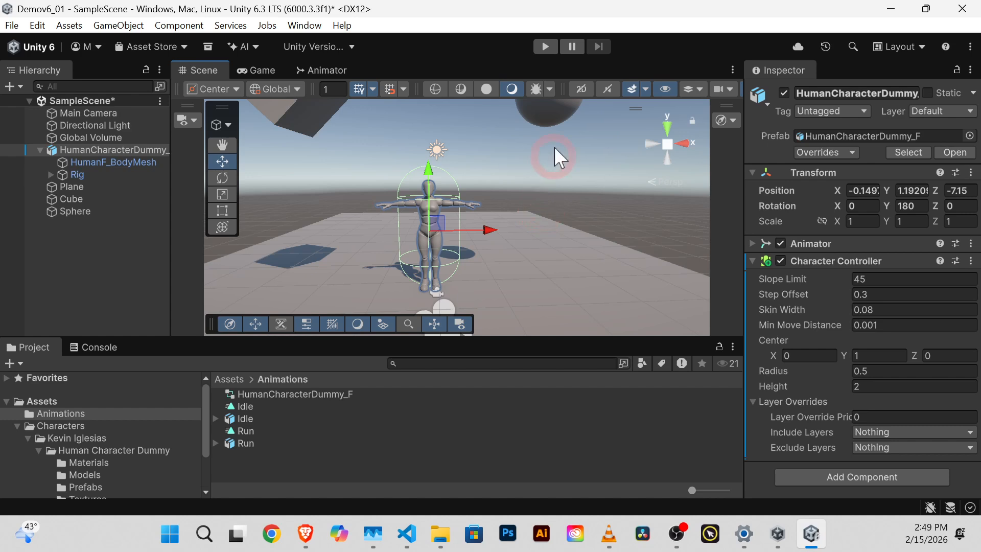
click(572, 46)
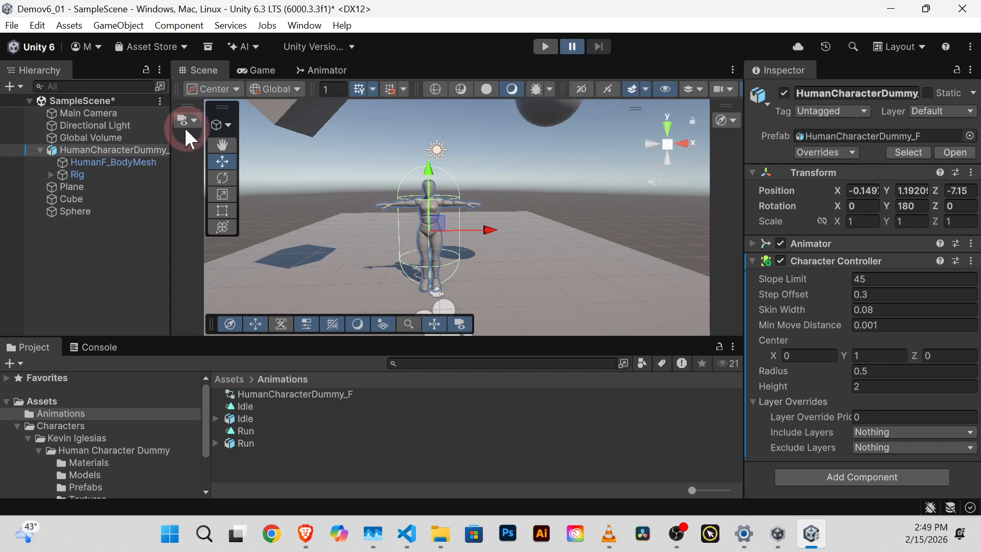